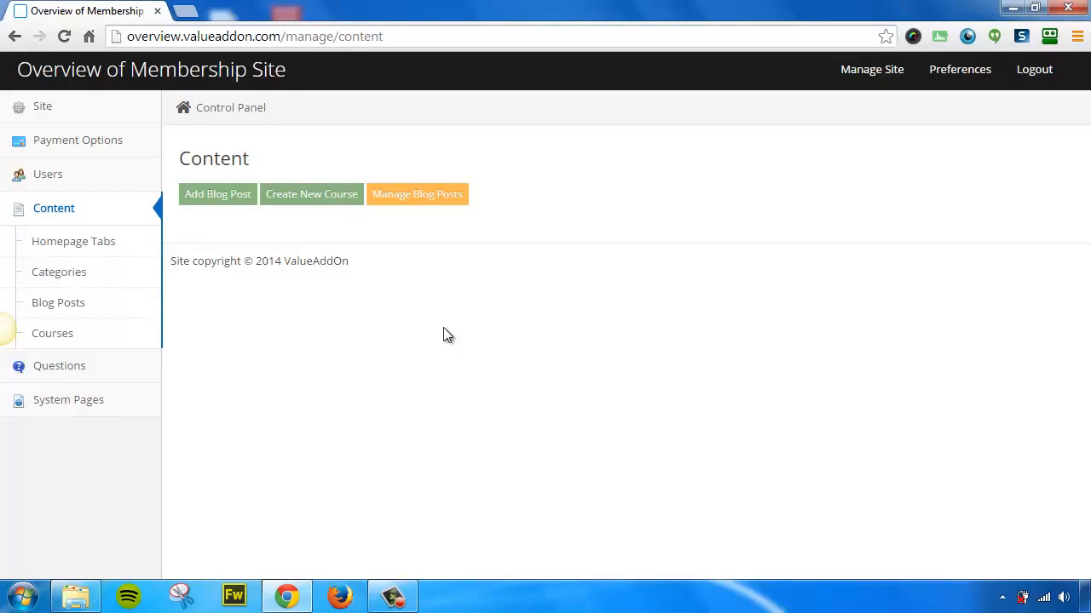
Open the Overview of Membership Site front end in a separate browser tab and examine its home page and content navigation
{"action": "right_click", "coordinate": [119, 77]}
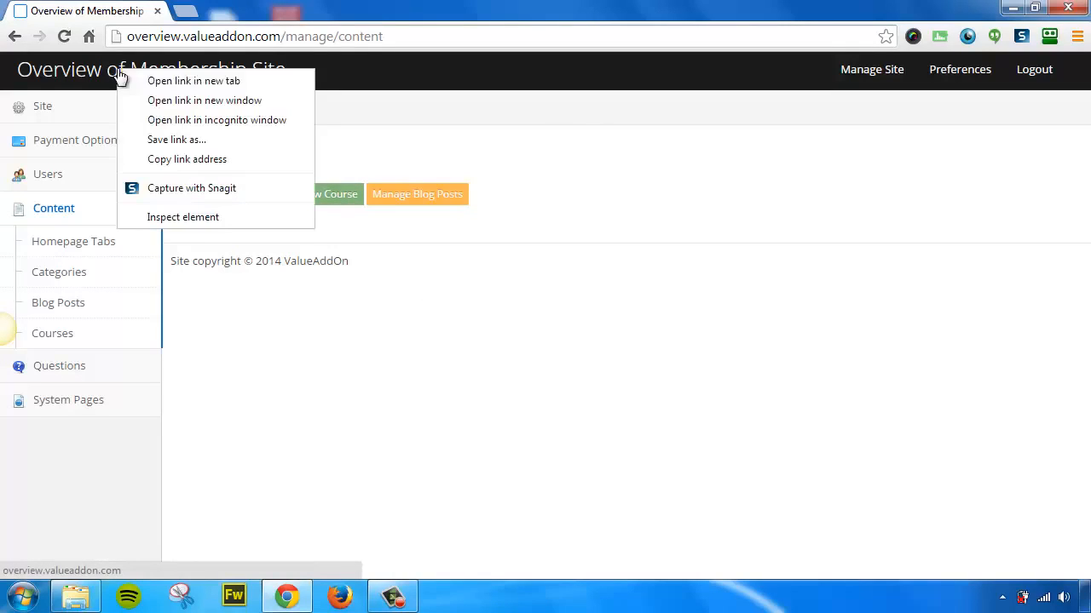
{"action": "left_click", "coordinate": [158, 83]}
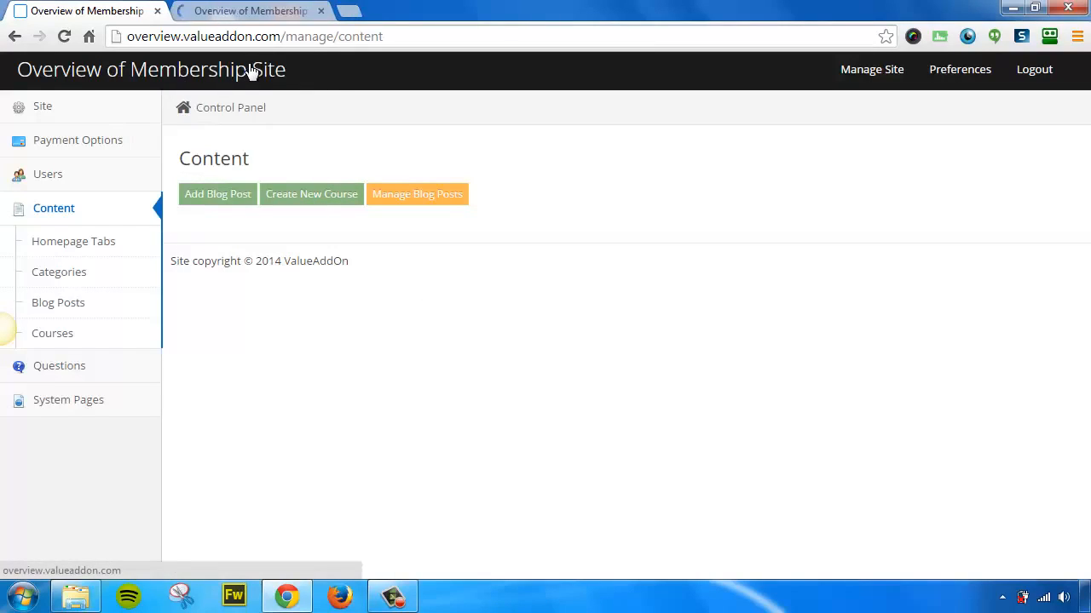
{"action": "left_click", "coordinate": [263, 15]}
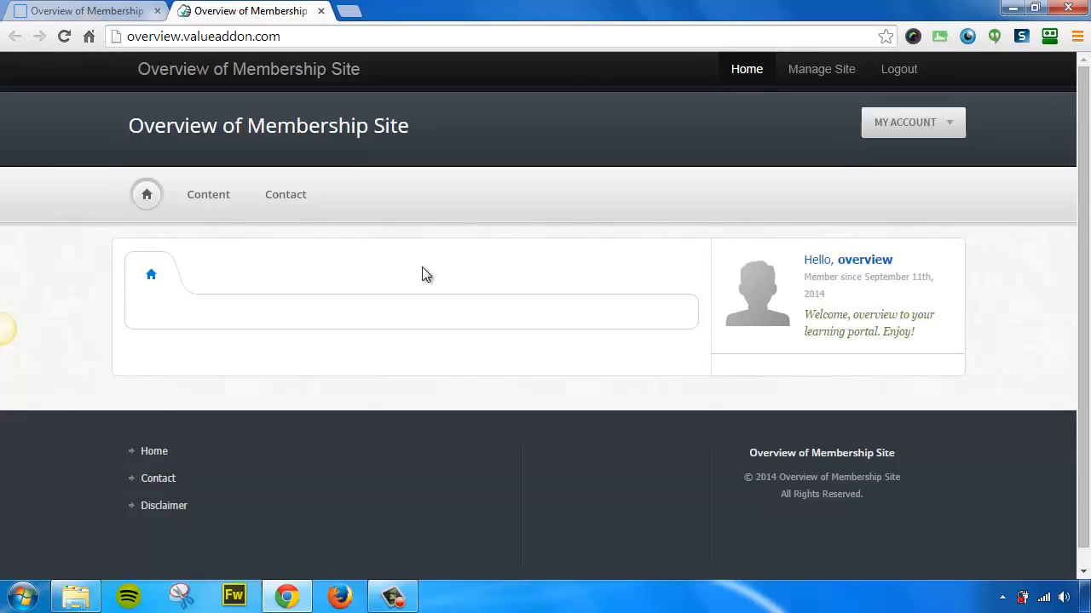
{"action": "left_click", "coordinate": [148, 196]}
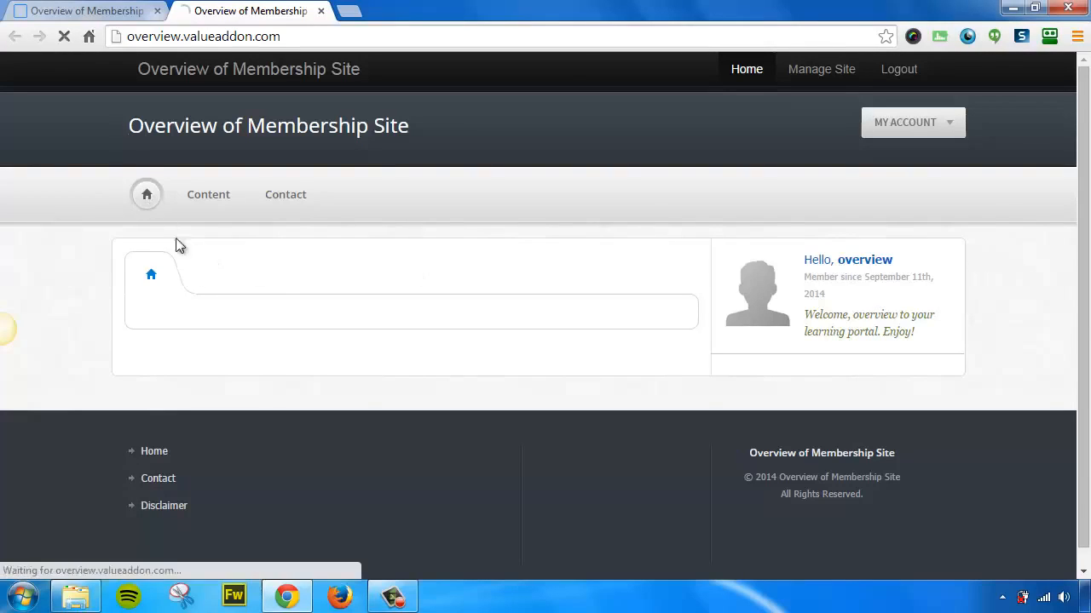
{"action": "left_click", "coordinate": [209, 201]}
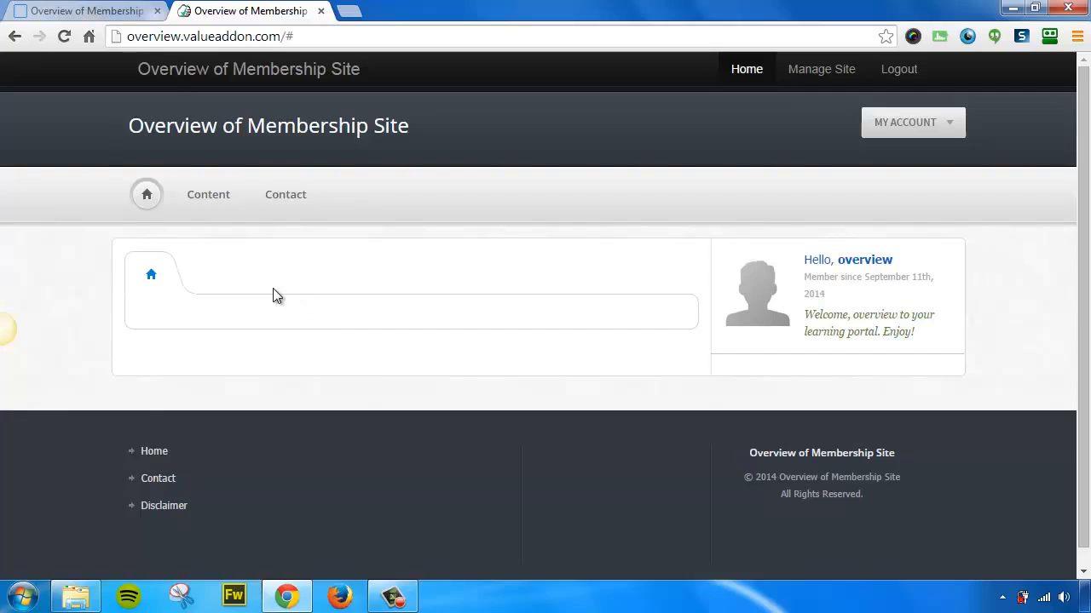
In the control panel, edit the Welcome homepage tab's contents, setting the type to Video and the title to "Welcome To My Site"
{"action": "left_click", "coordinate": [136, 11]}
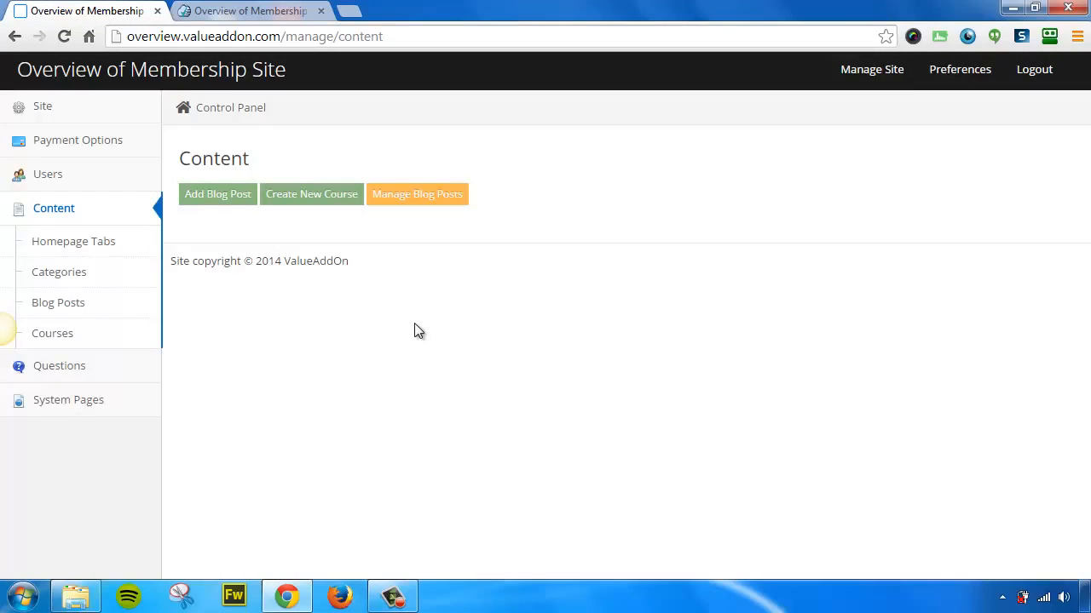
{"action": "left_click", "coordinate": [79, 242]}
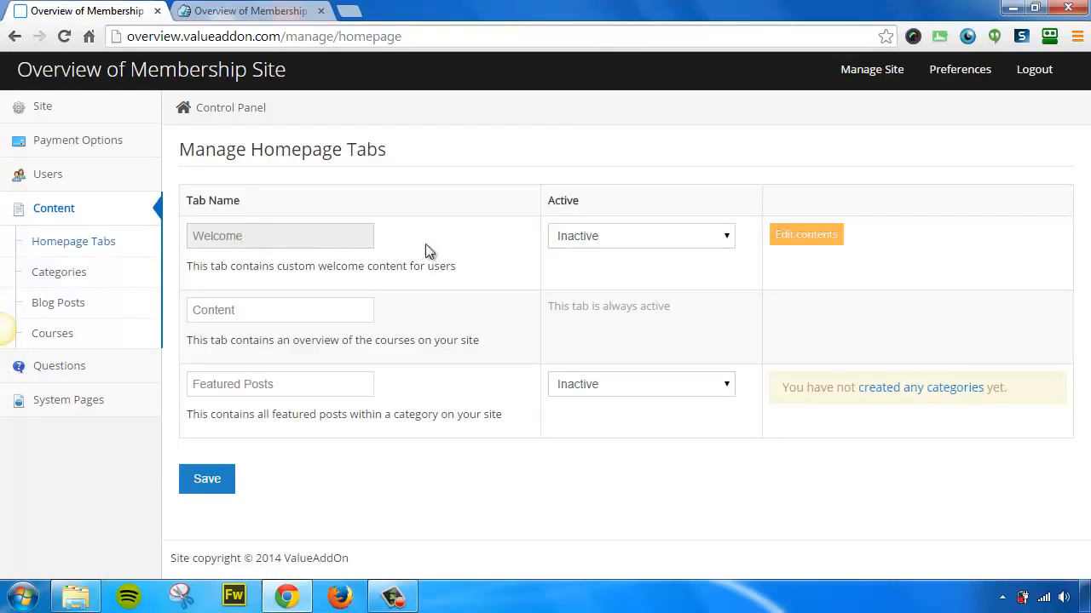
{"action": "left_click", "coordinate": [803, 239]}
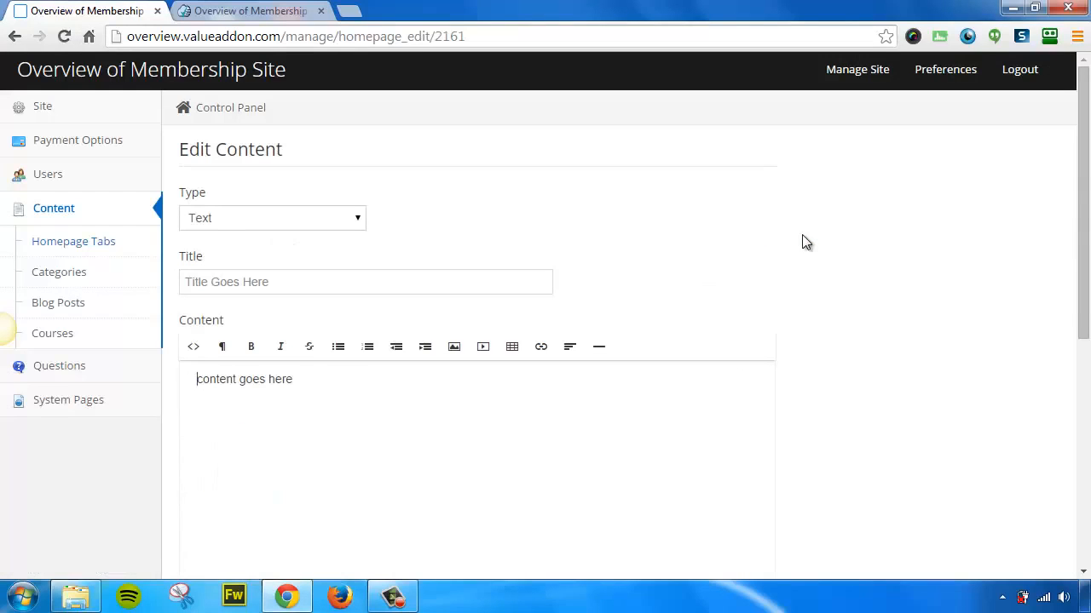
{"action": "left_click", "coordinate": [356, 221]}
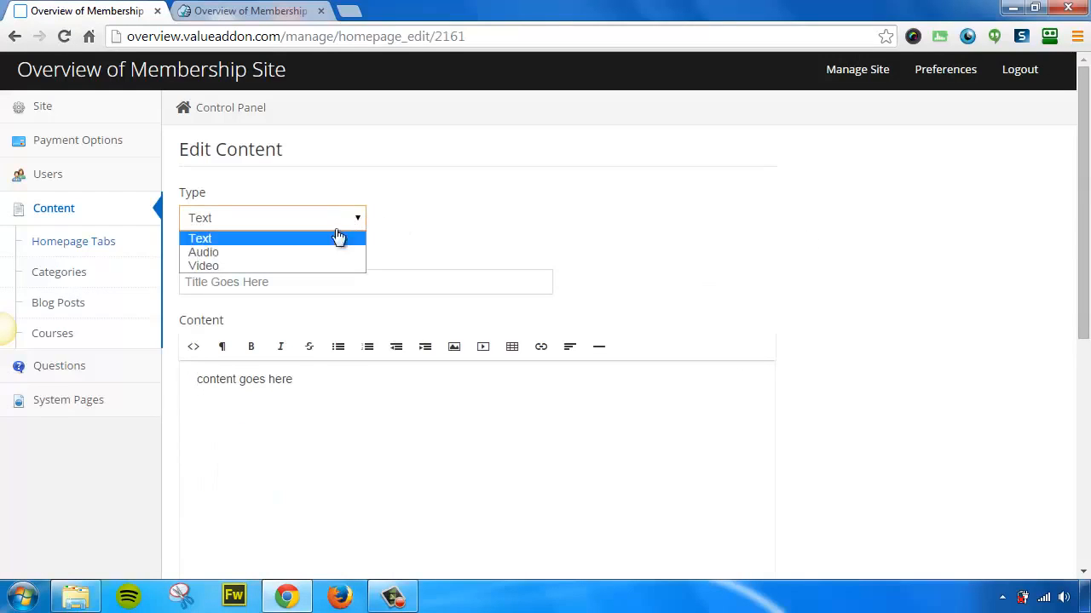
{"action": "left_click", "coordinate": [271, 266]}
{"action": "left_click_drag", "start_coordinate": [329, 282], "coordinate": [57, 290]}
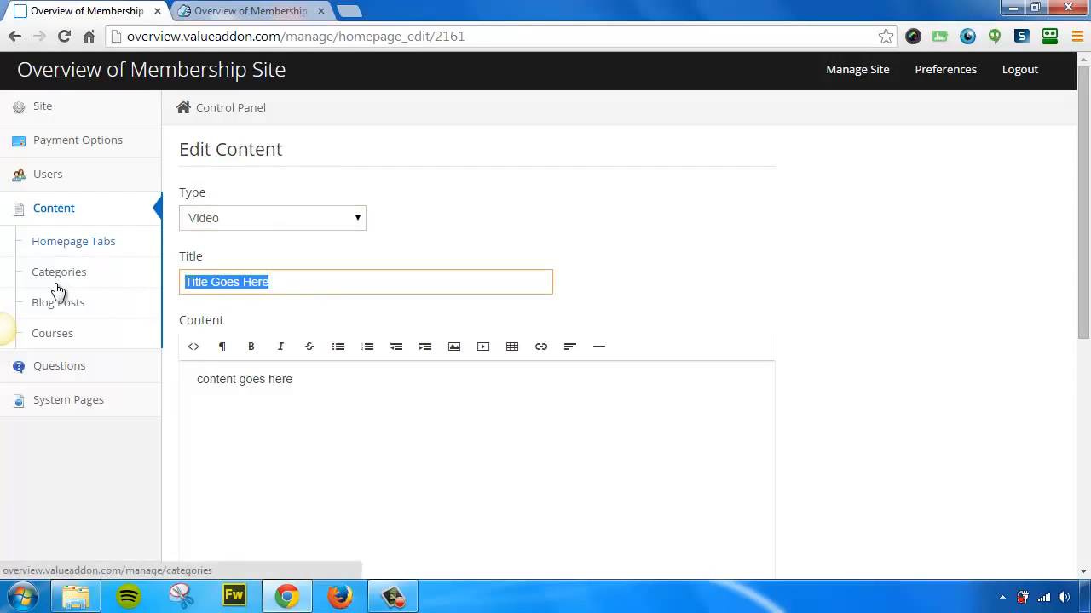
{"action": "type", "text": "Welcome "}
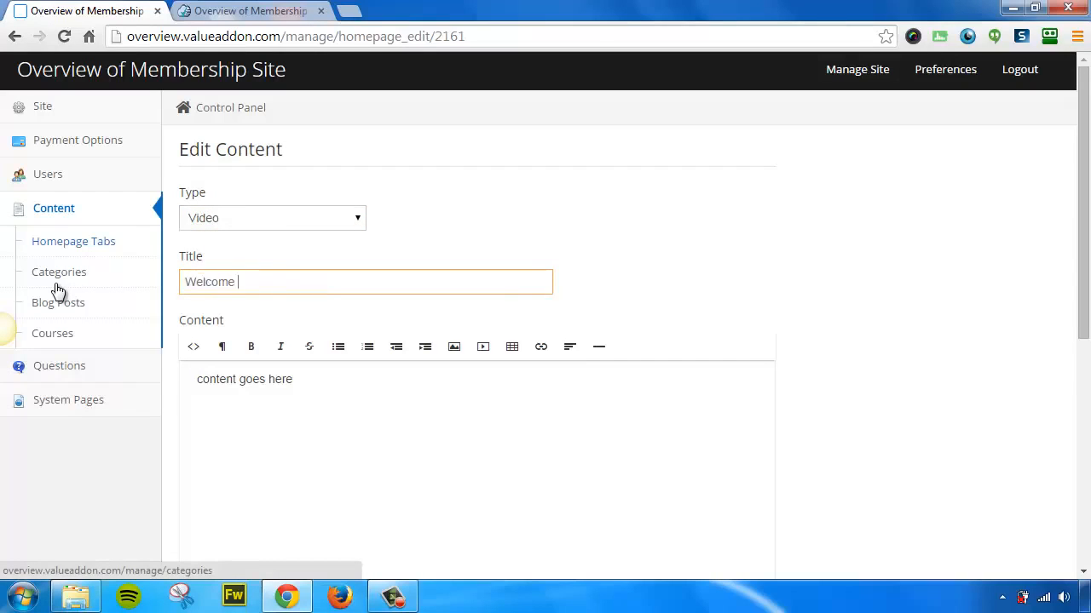
{"action": "type", "text": "To My Site"}
Replace the placeholder content text with "Welcome to the members area of my new membership site."
{"action": "left_click_drag", "start_coordinate": [343, 390], "coordinate": [152, 393]}
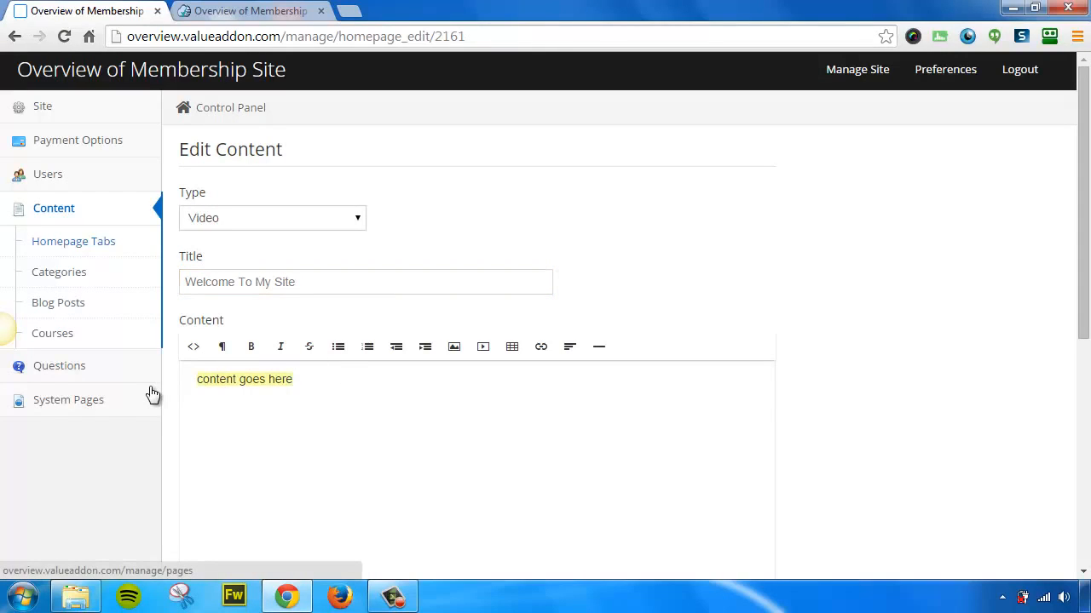
{"action": "type", "text": "Welcome to the "}
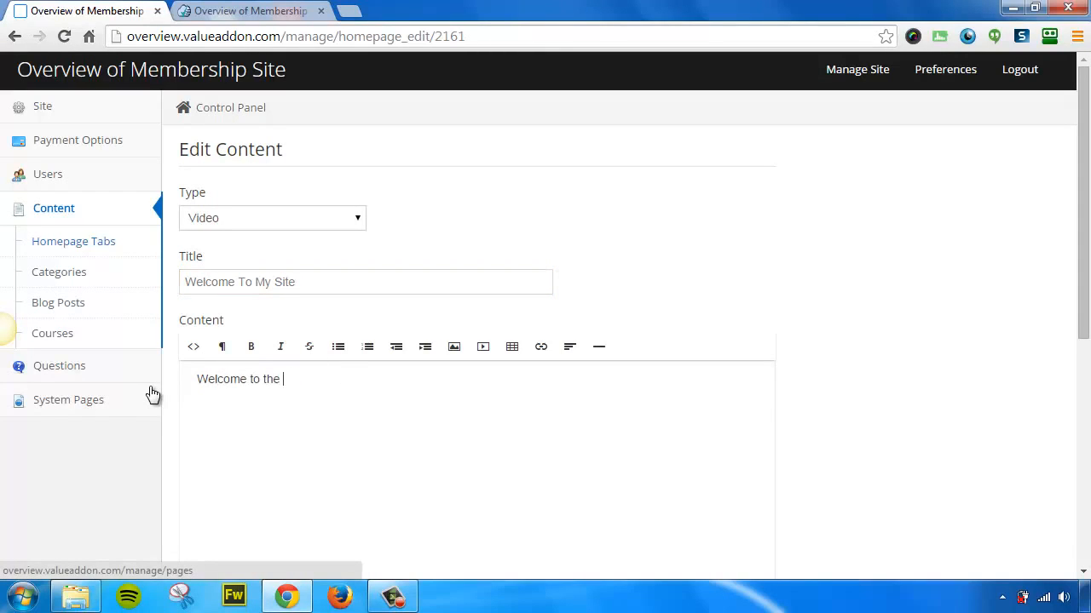
{"action": "type", "text": "members area of my new members"}
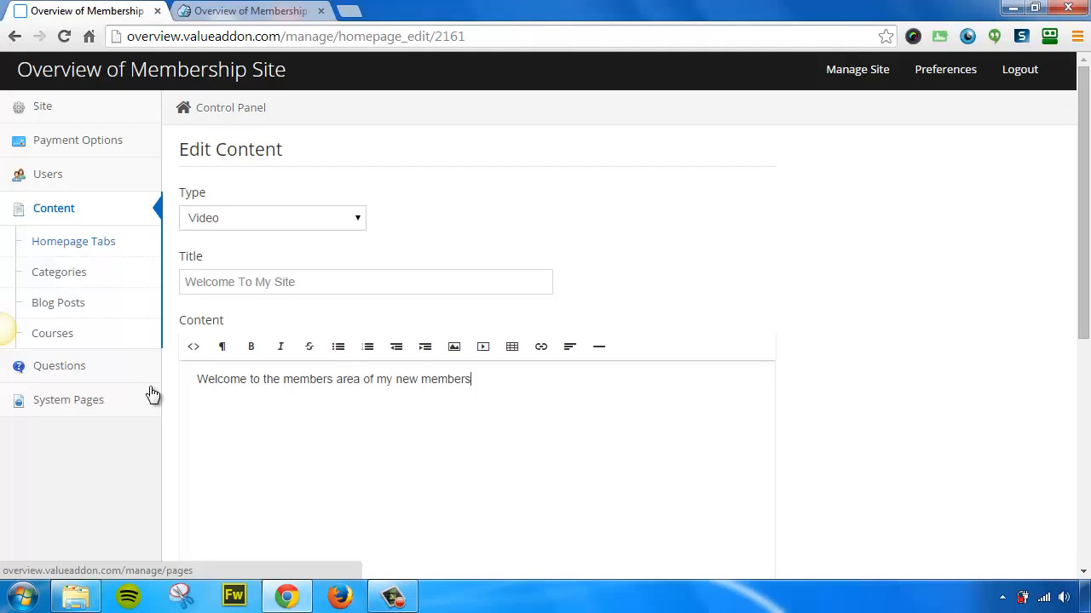
{"action": "type", "text": "hip site."}
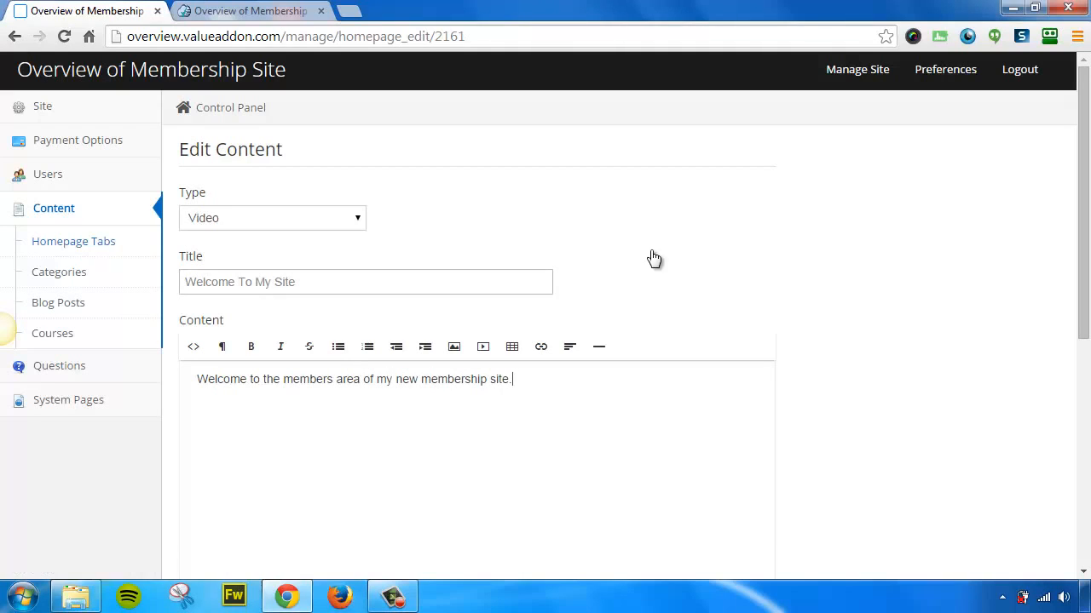
Upload the video 1card_trick.mp4 to the welcome content's files
{"action": "scroll", "coordinate": [732, 242], "scroll_direction": "down", "scroll_amount": 3}
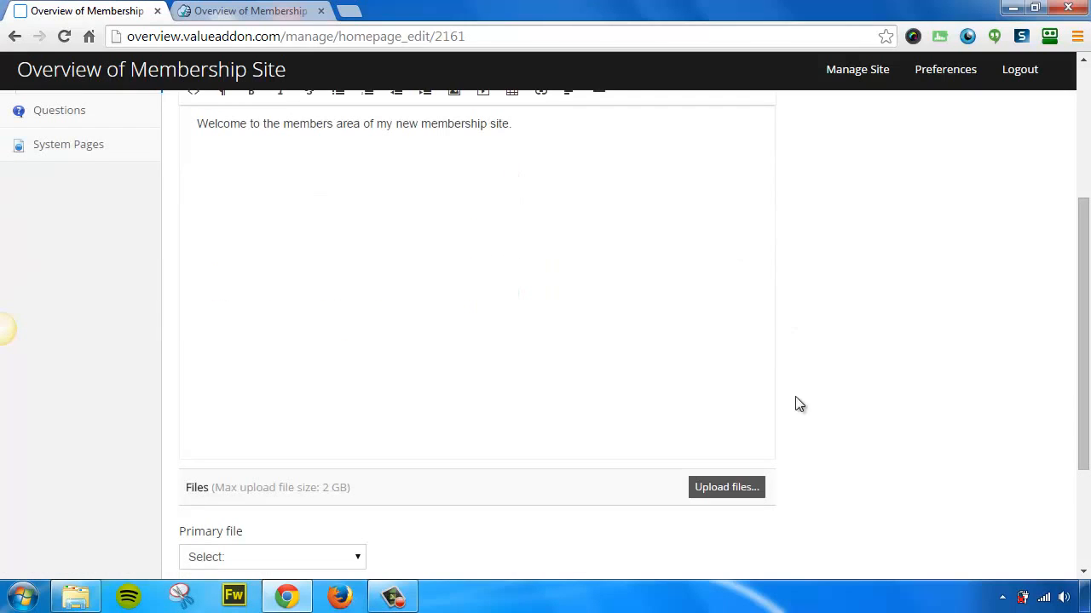
{"action": "left_click", "coordinate": [746, 492]}
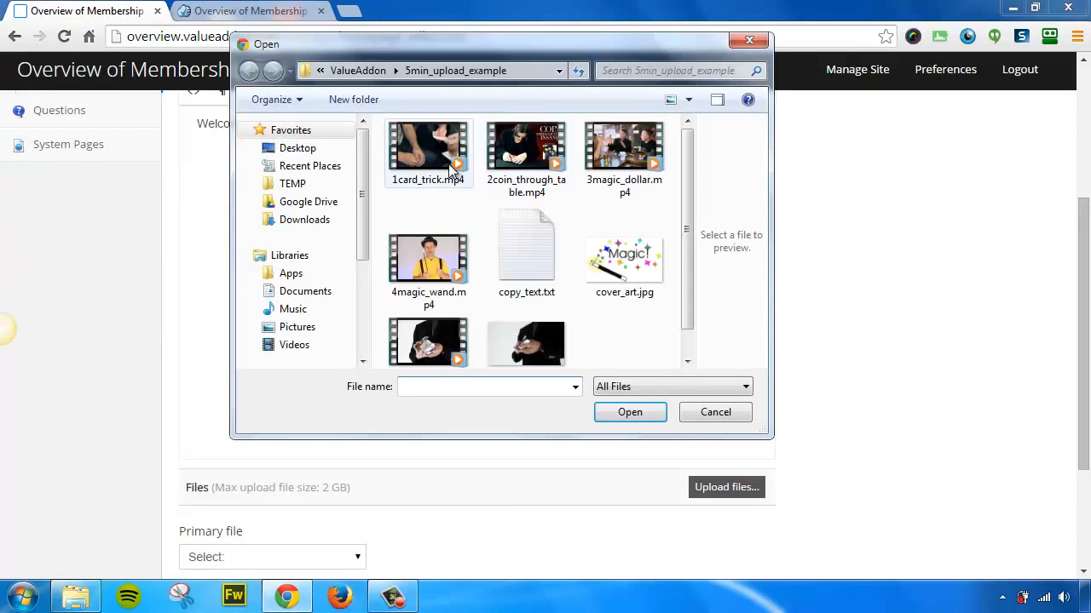
{"action": "left_click", "coordinate": [452, 171]}
{"action": "left_click", "coordinate": [629, 411]}
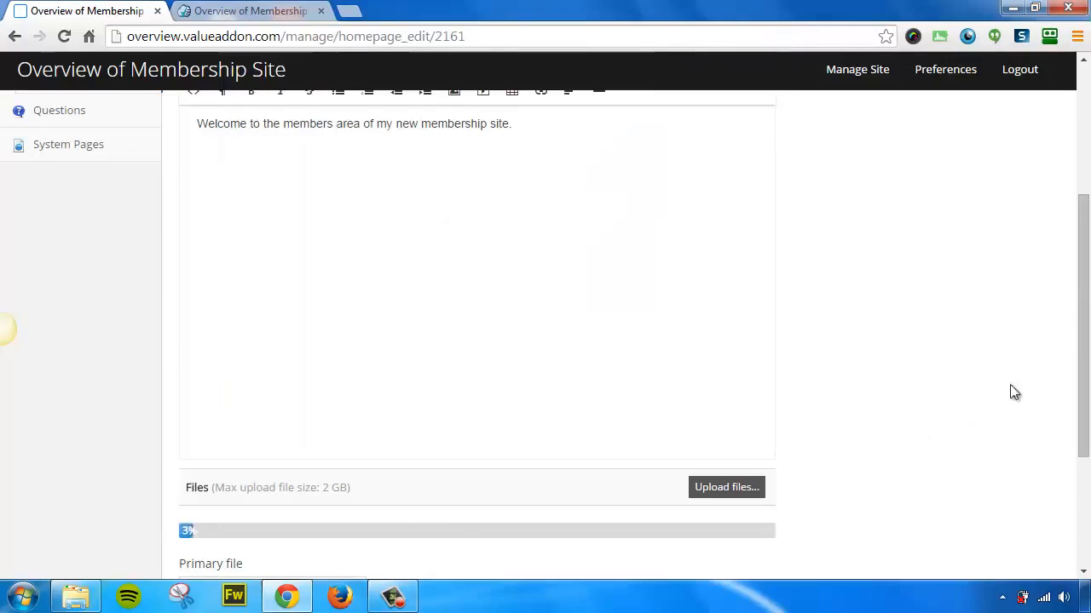
Keep 1card_trick.mp4 as the primary file and save the changes to the welcome content
{"action": "left_click_drag", "start_coordinate": [1083, 312], "coordinate": [1070, 430]}
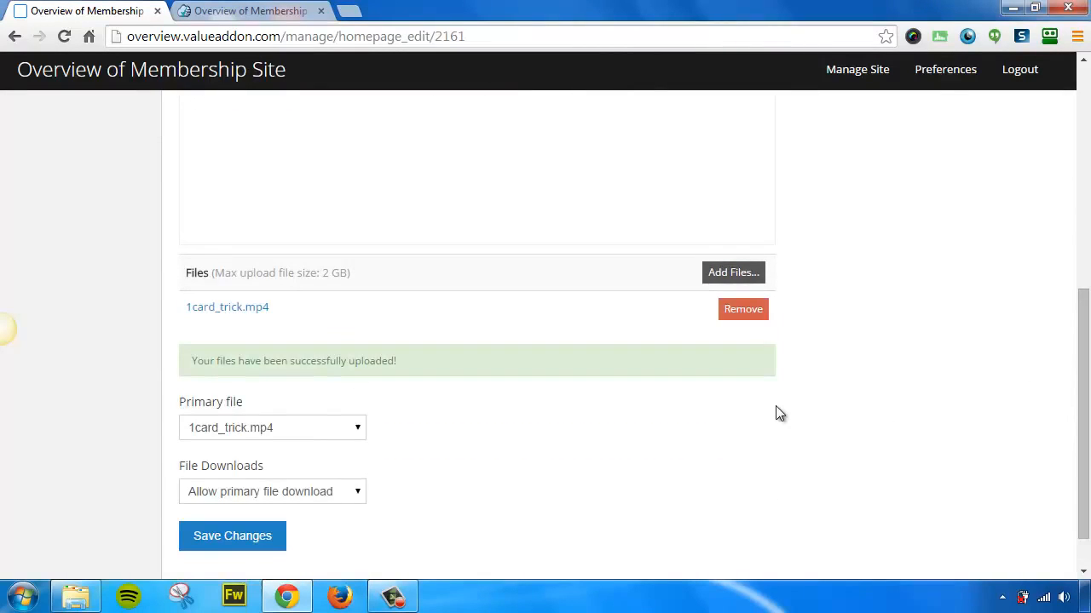
{"action": "left_click", "coordinate": [257, 433]}
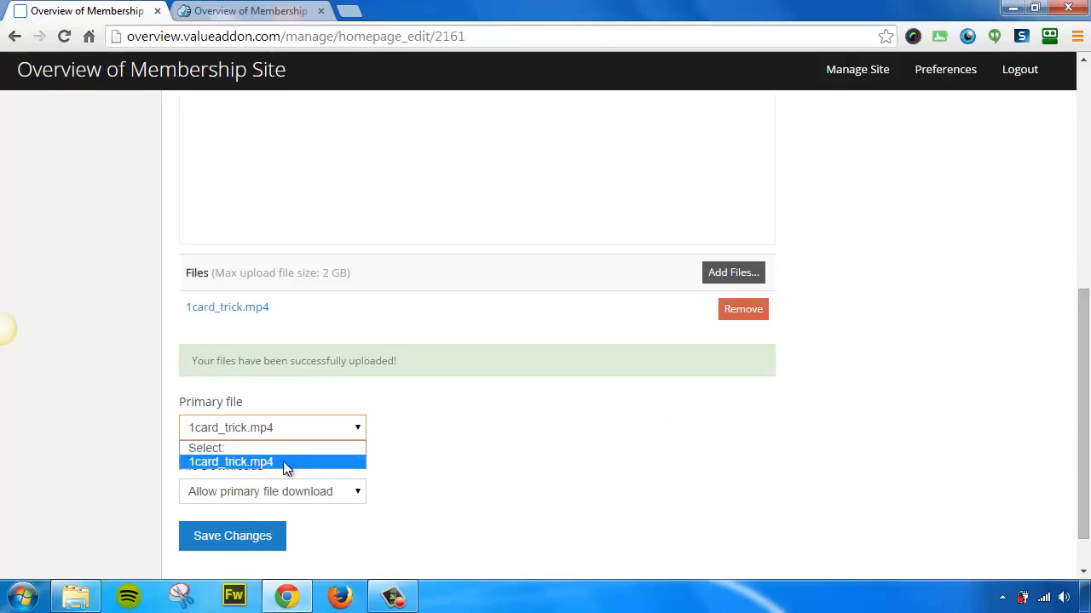
{"action": "left_click", "coordinate": [403, 465]}
{"action": "left_click", "coordinate": [228, 539]}
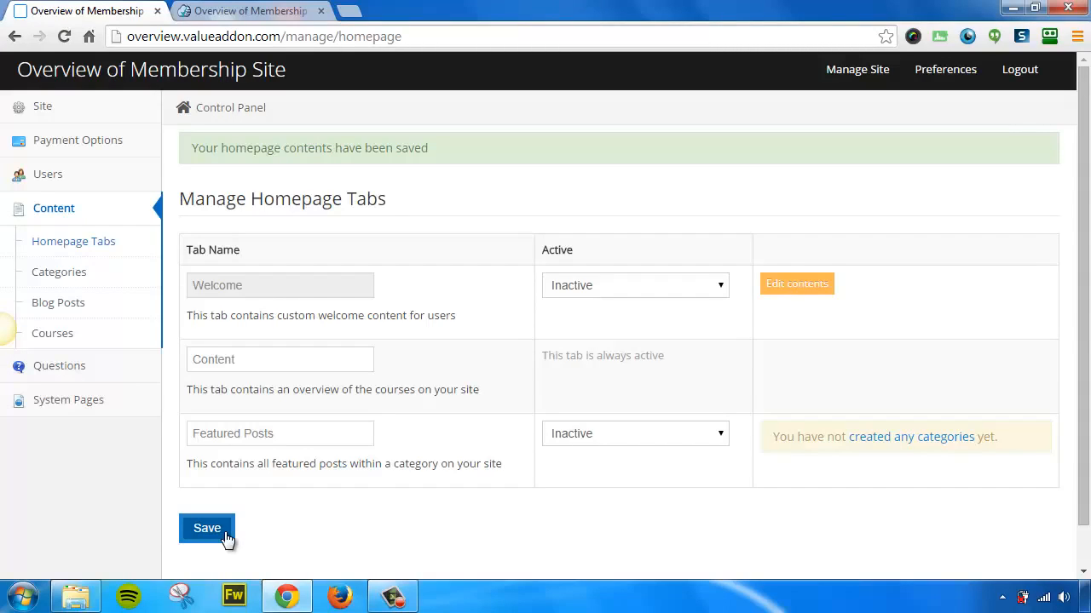
Set the Welcome homepage tab to Active and save the homepage tab settings
{"action": "left_click", "coordinate": [624, 295]}
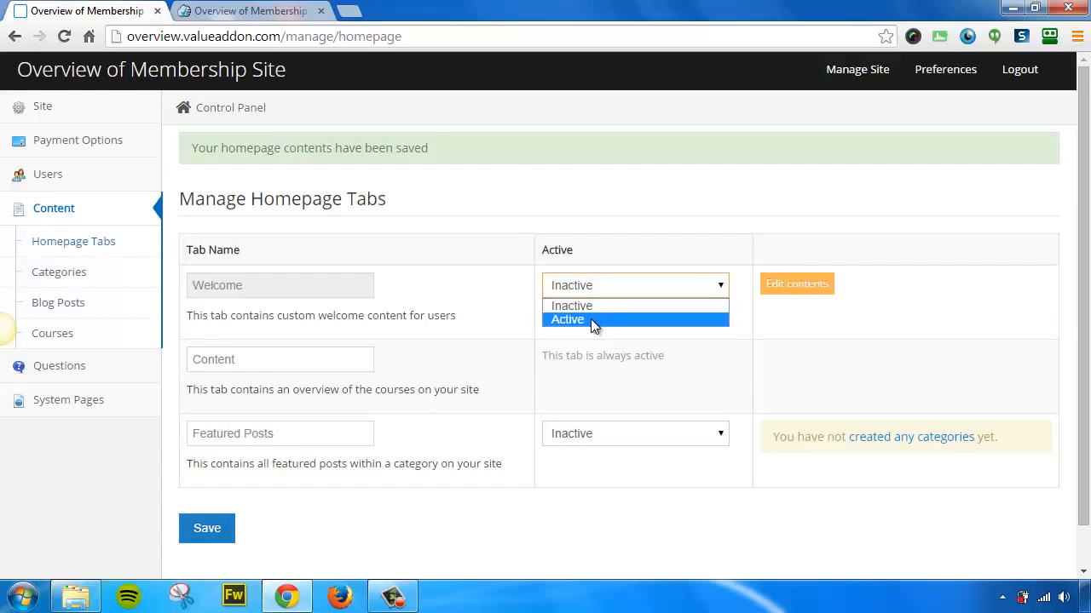
{"action": "left_click", "coordinate": [590, 319]}
{"action": "left_click", "coordinate": [215, 529]}
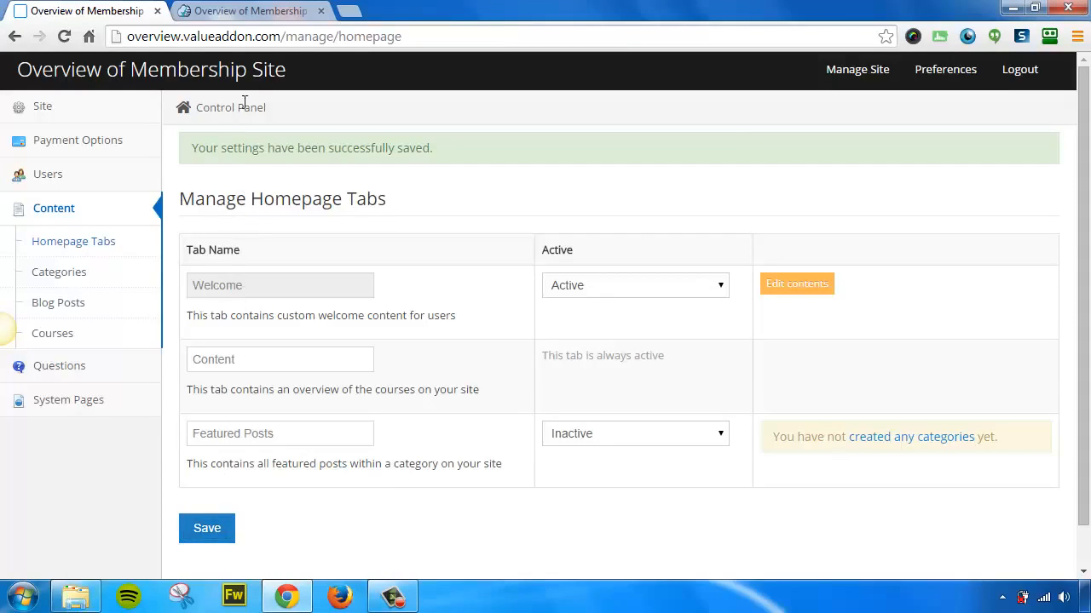
Reload the member-facing home page and examine the welcome message, video notice and Content tab
{"action": "left_click", "coordinate": [260, 10]}
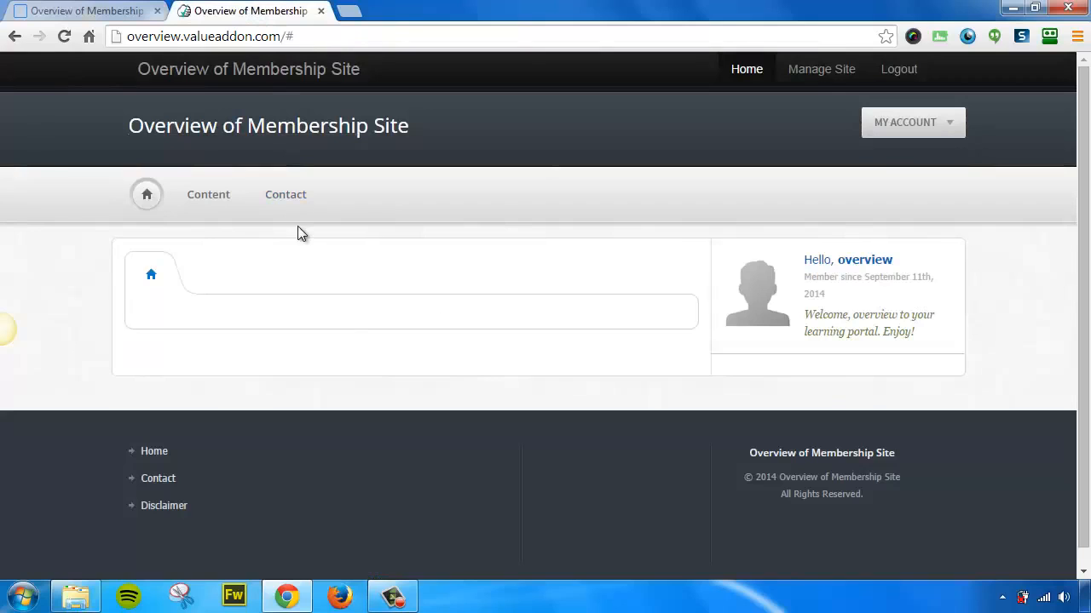
{"action": "left_click", "coordinate": [64, 40]}
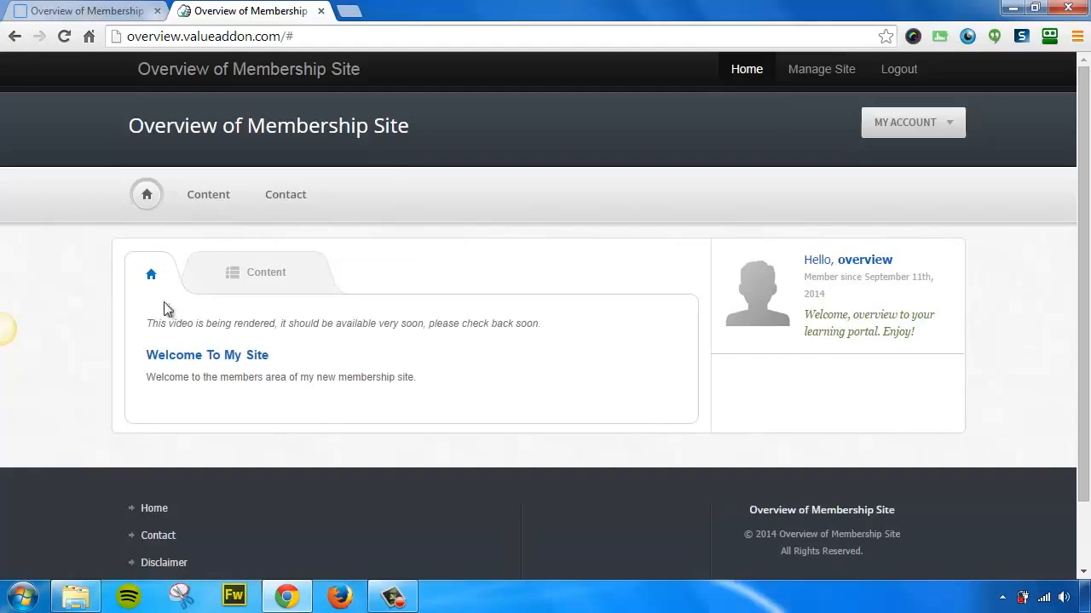
{"action": "left_click_drag", "start_coordinate": [148, 323], "coordinate": [549, 316]}
{"action": "left_click", "coordinate": [548, 324]}
{"action": "left_click", "coordinate": [266, 274]}
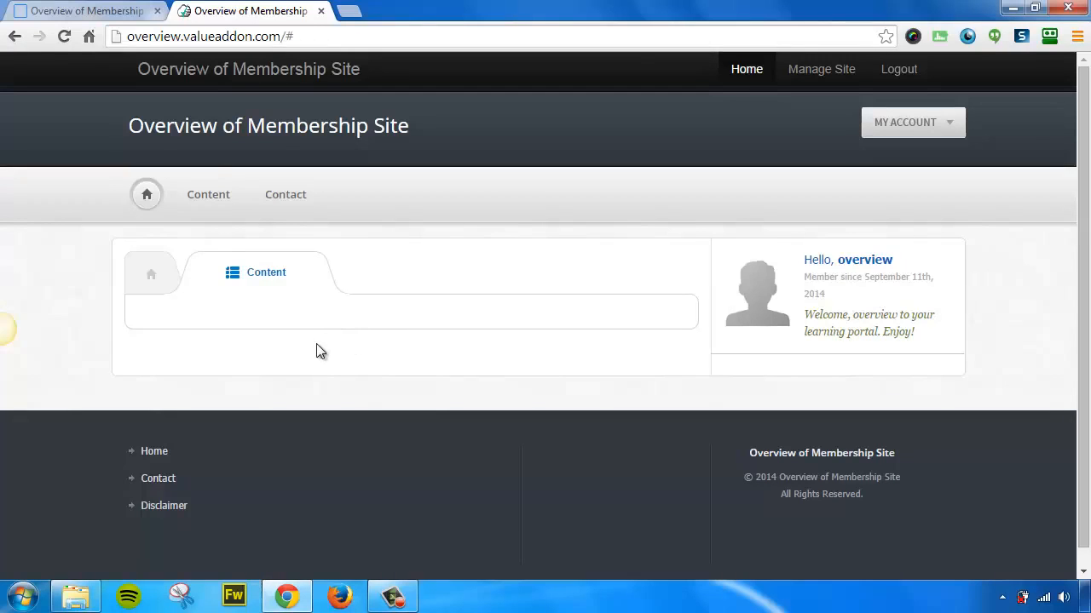
Start a new course in the control panel and name it "Magic Tricks 101"
{"action": "left_click", "coordinate": [85, 10]}
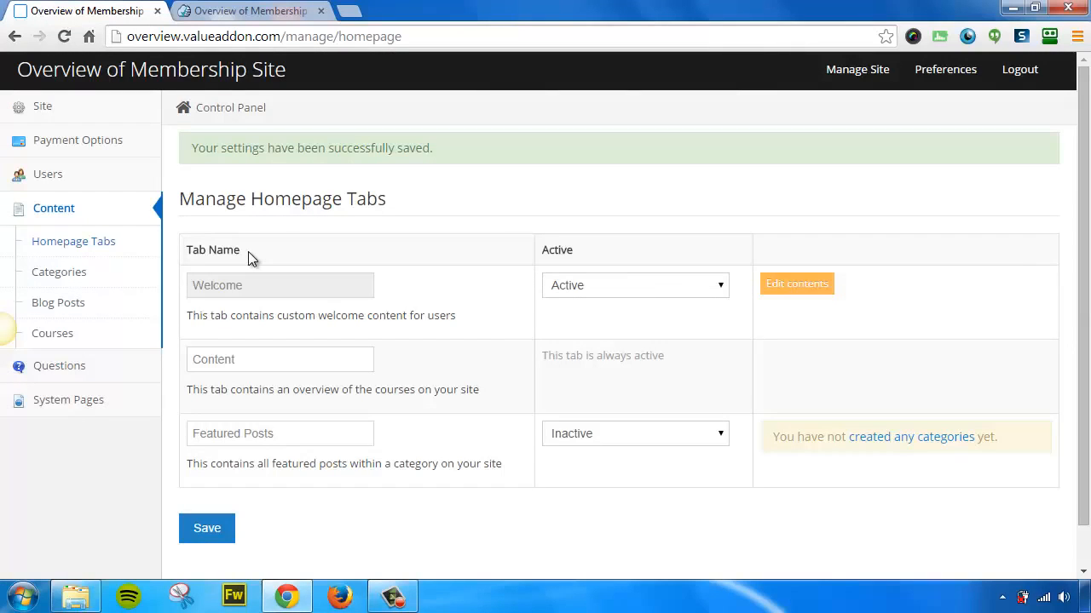
{"action": "left_click", "coordinate": [74, 333]}
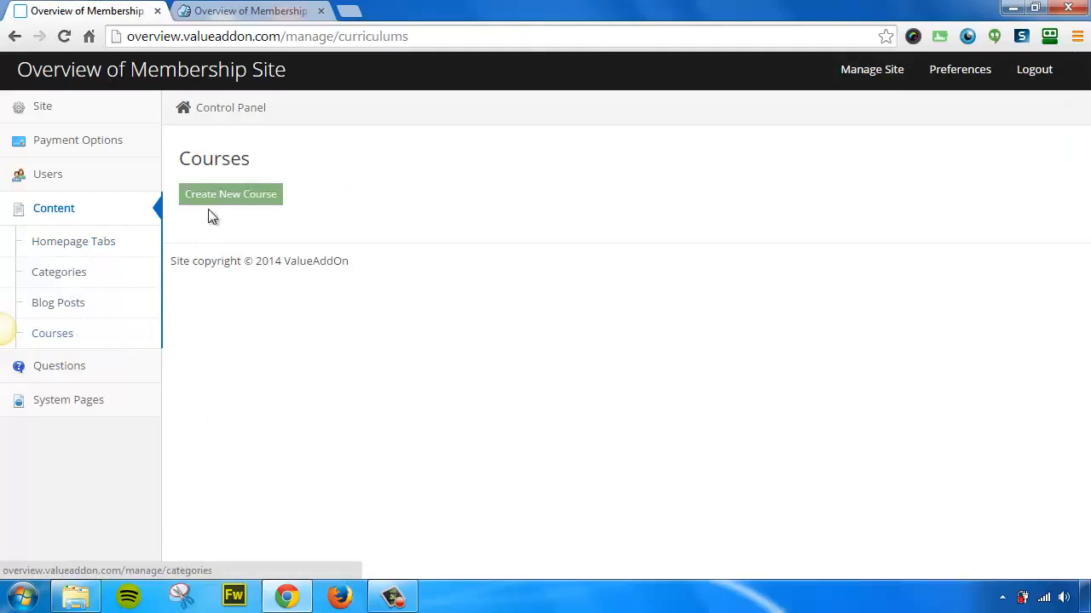
{"action": "left_click", "coordinate": [228, 204]}
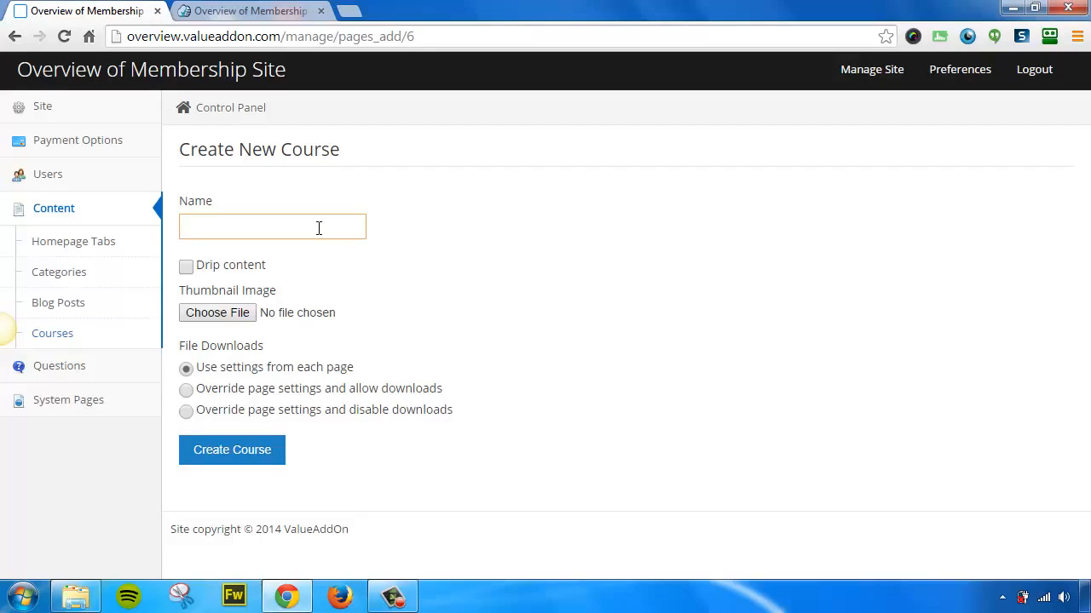
{"action": "type", "text": "Magic Tricks 101"}
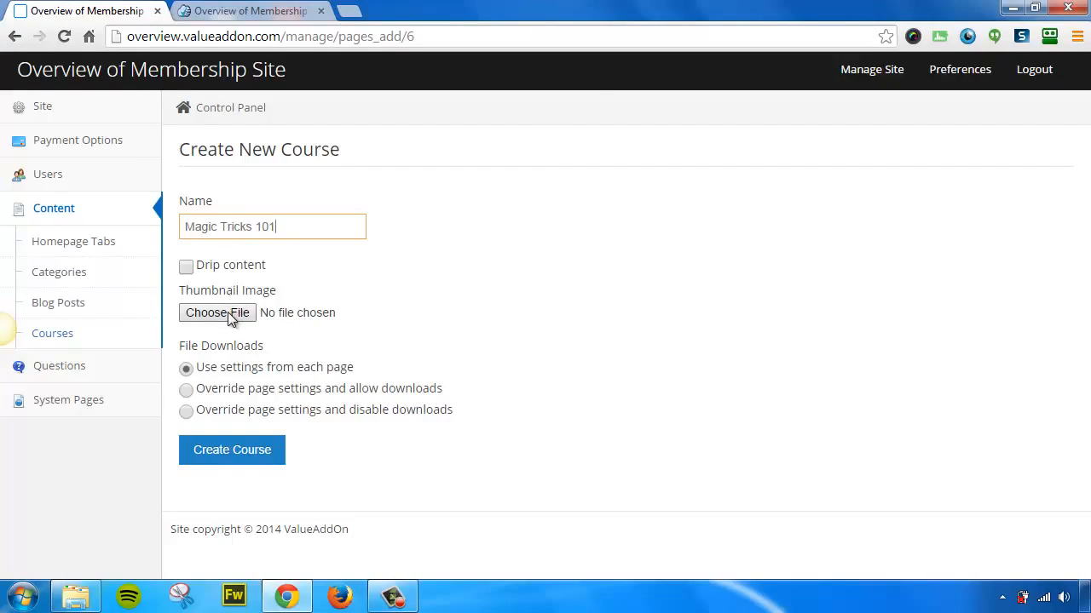
Choose cover_art.jpg as the course's thumbnail image
{"action": "left_click", "coordinate": [228, 312]}
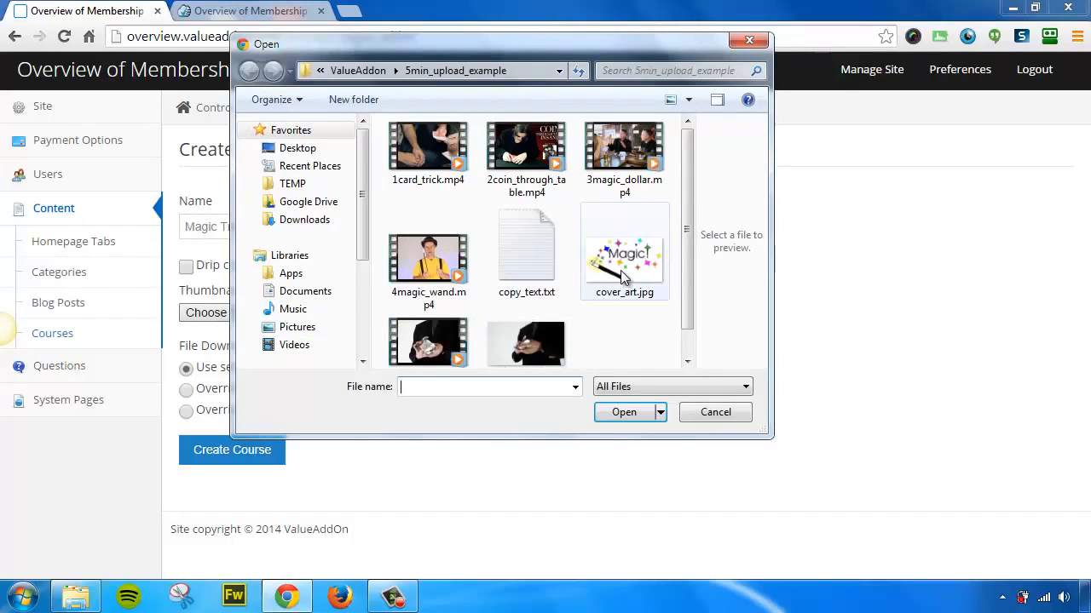
{"action": "left_click", "coordinate": [621, 270]}
{"action": "left_click", "coordinate": [623, 415]}
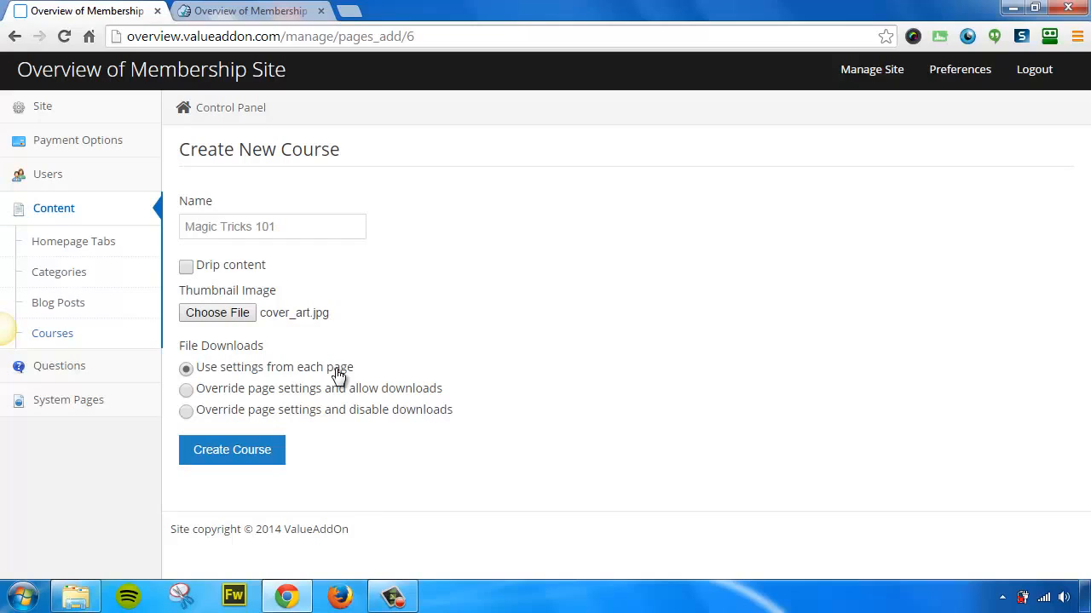
Set file downloads to override page settings and disable downloads, and create the course
{"action": "left_click", "coordinate": [191, 392]}
{"action": "left_click", "coordinate": [189, 416]}
{"action": "left_click", "coordinate": [232, 458]}
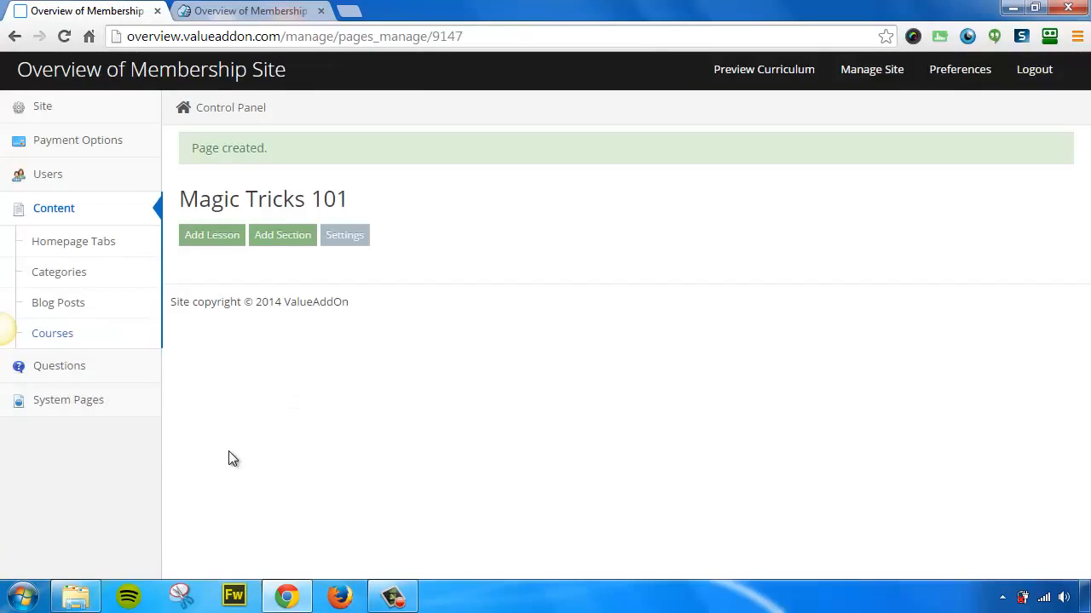
Reload the member-facing home page, view the available courses and start the Magic Tricks 101 course to examine its page
{"action": "left_click", "coordinate": [268, 12]}
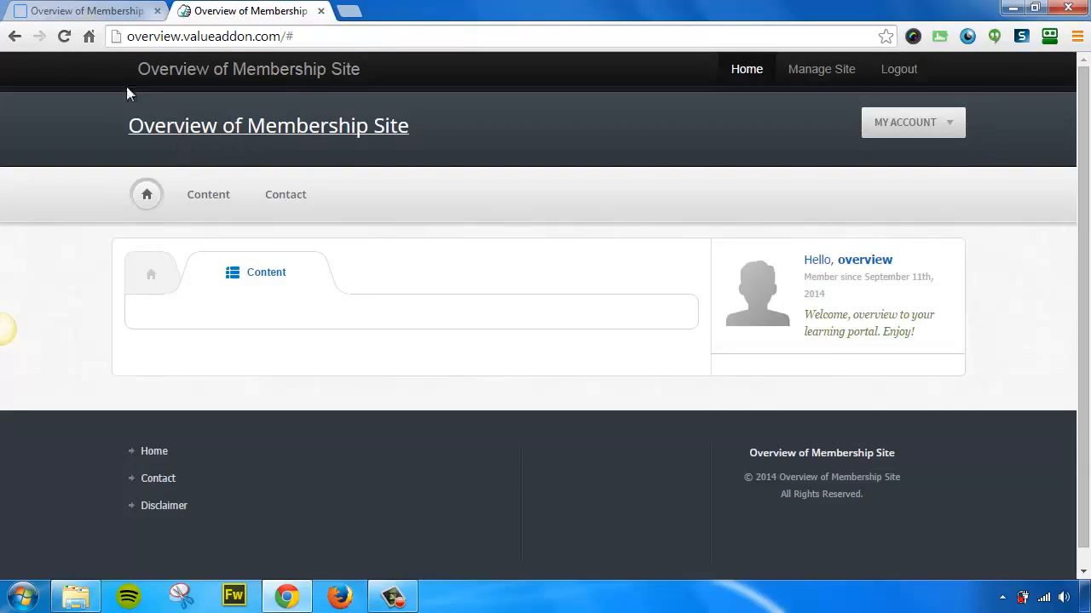
{"action": "left_click", "coordinate": [64, 36]}
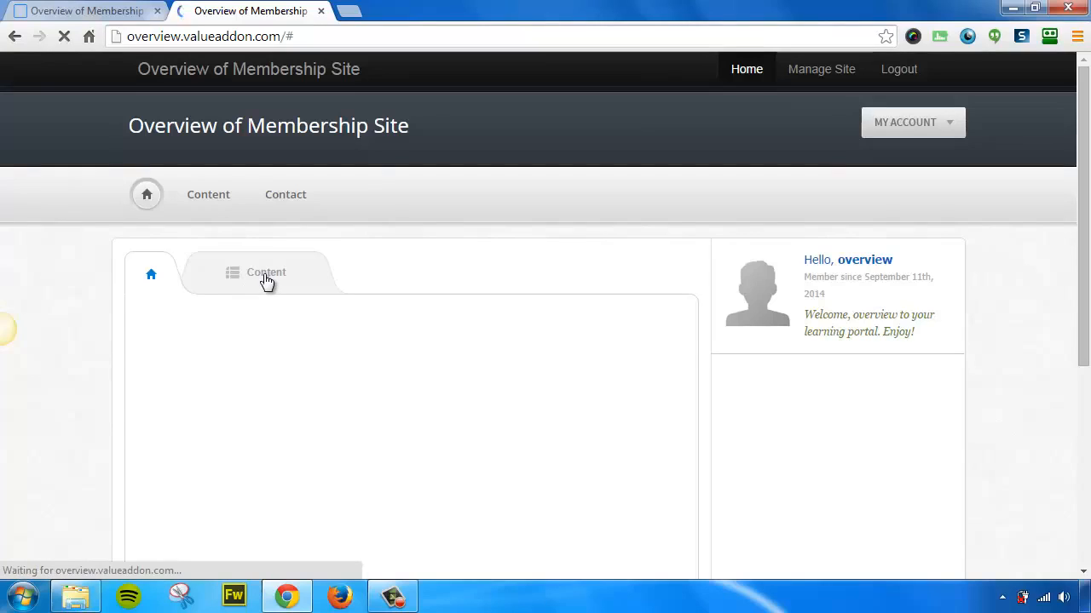
{"action": "left_click", "coordinate": [262, 279]}
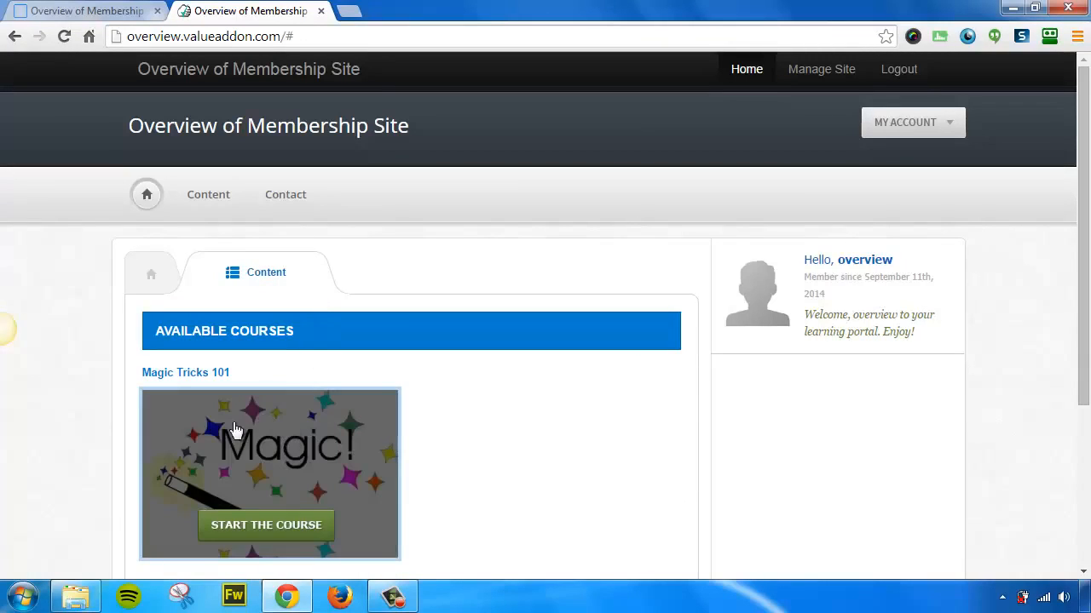
{"action": "left_click", "coordinate": [269, 525]}
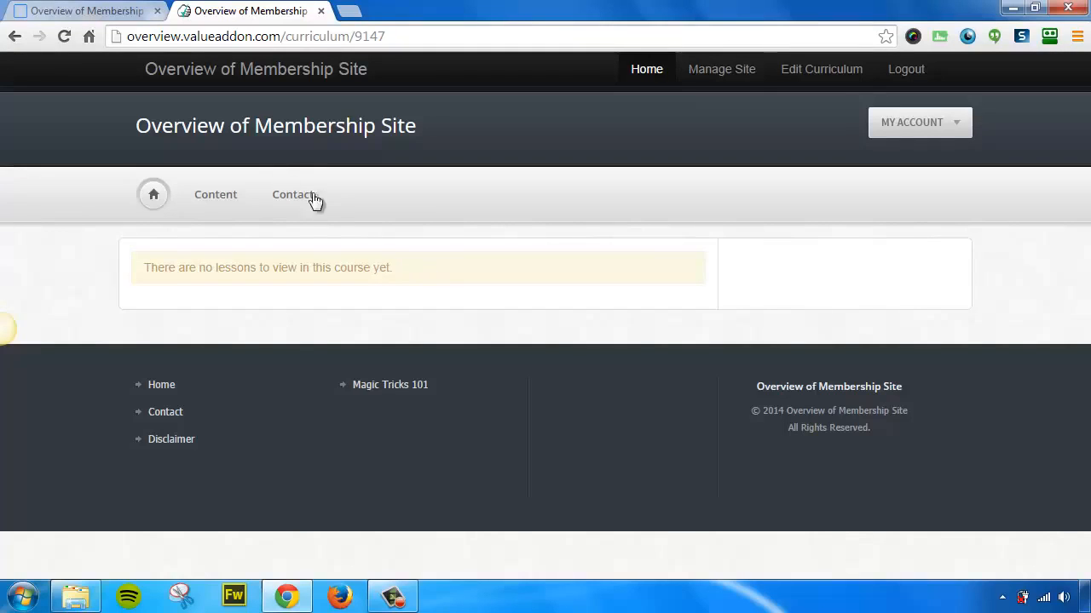
Return to the control panel and create a section named "Getting Started" in the Magic Tricks 101 course
{"action": "left_click", "coordinate": [91, 12]}
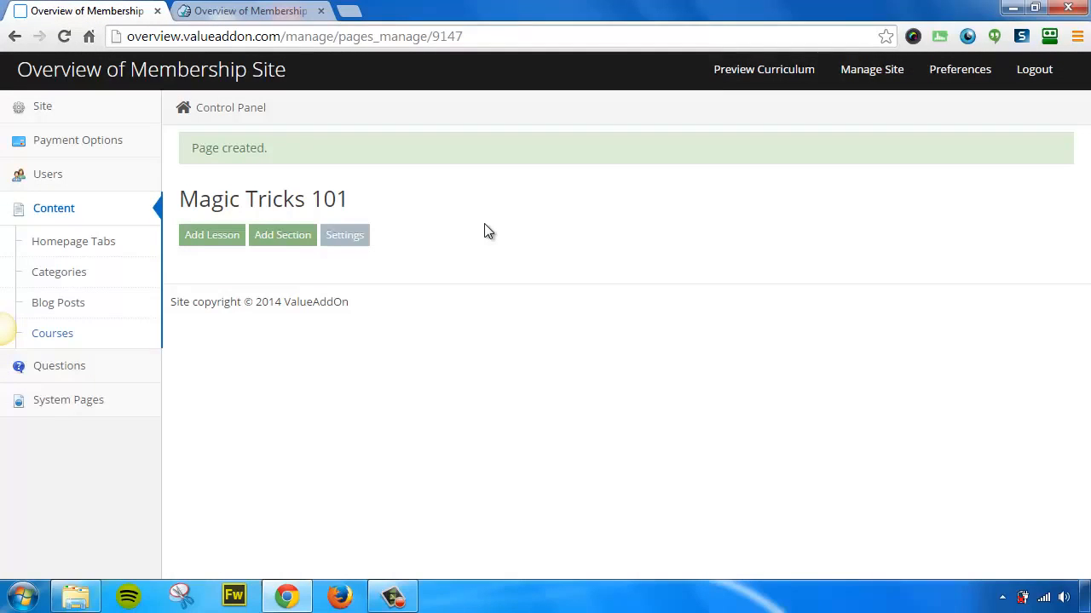
{"action": "left_click", "coordinate": [276, 243]}
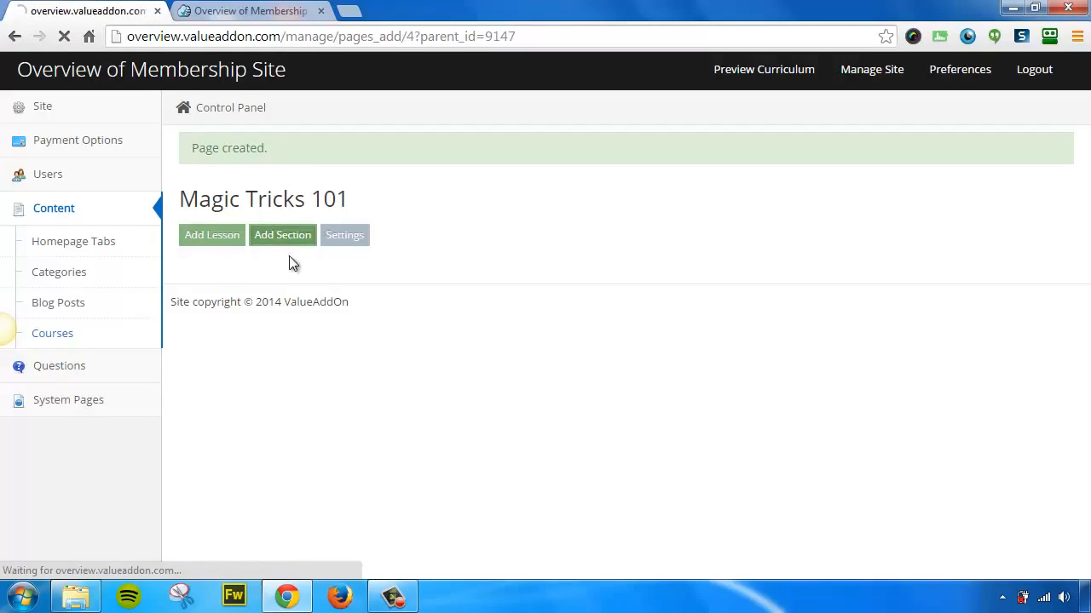
{"action": "left_click", "coordinate": [276, 225]}
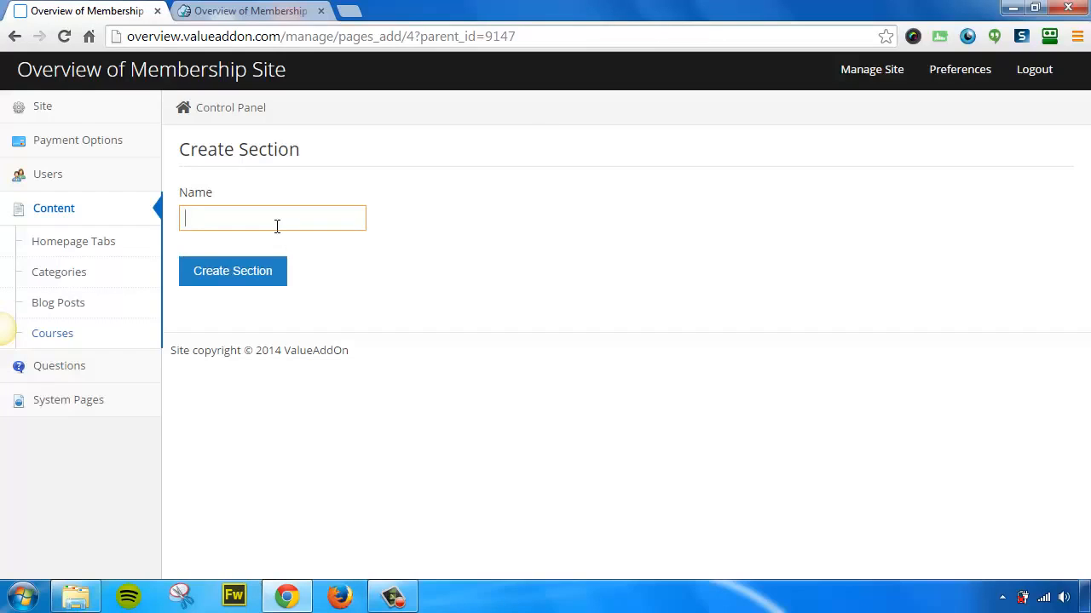
{"action": "type", "text": "Getting Satrte"}
{"action": "key", "text": "BackSpace"}
{"action": "key", "text": "BackSpace"}
{"action": "key", "text": "BackSpace"}
{"action": "key", "text": "BackSpace"}
{"action": "key", "text": "BackSpace"}
{"action": "type", "text": "tarted"}
{"action": "left_click", "coordinate": [224, 274]}
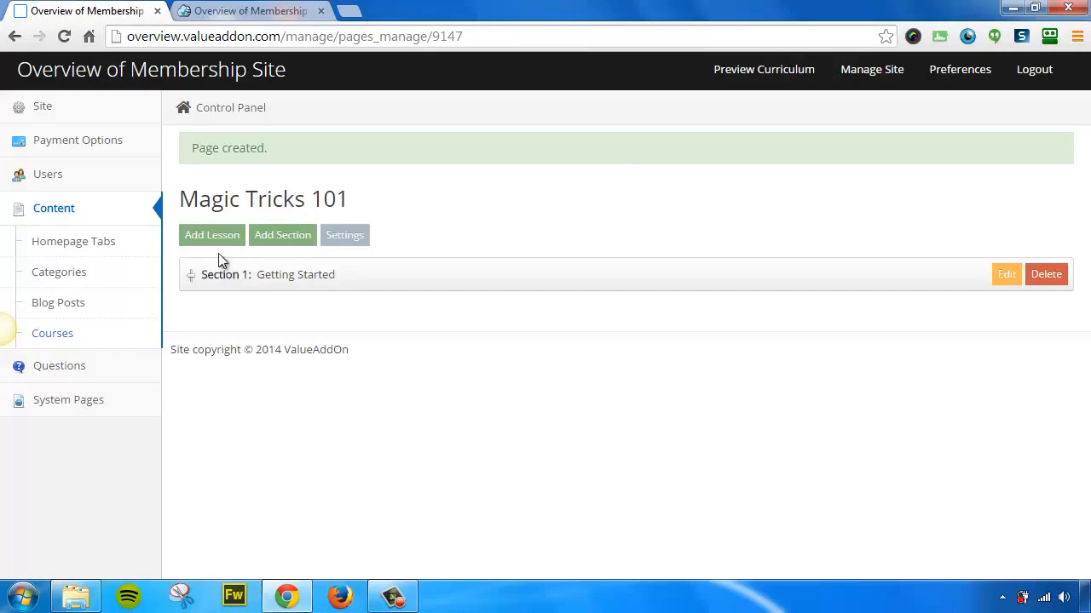
Start a new lesson in the course, set its type to Video and title it "Card Tricks"
{"action": "left_click", "coordinate": [217, 241]}
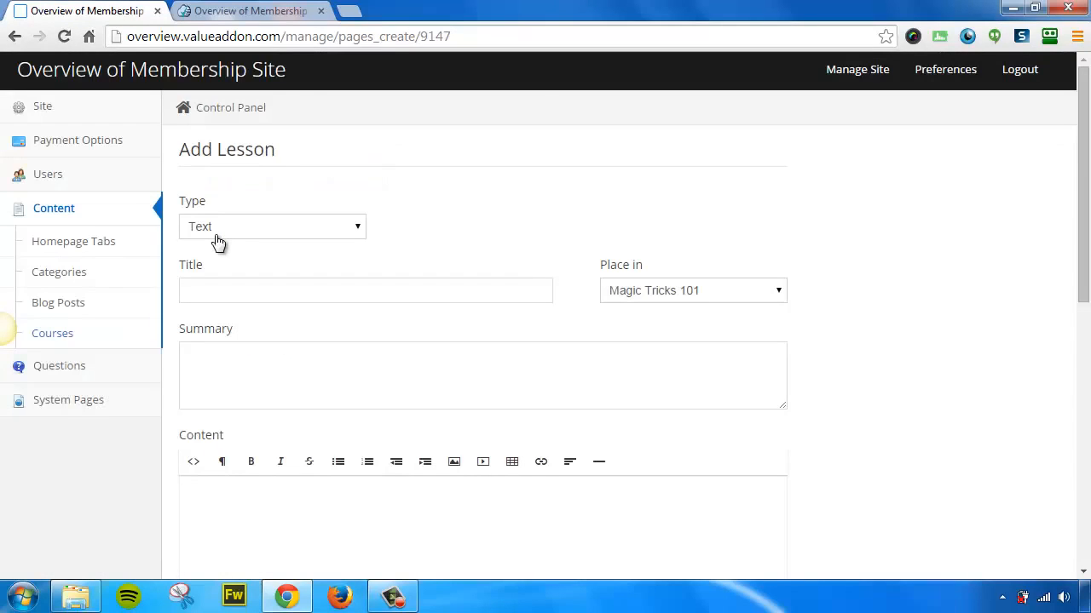
{"action": "left_click", "coordinate": [275, 237]}
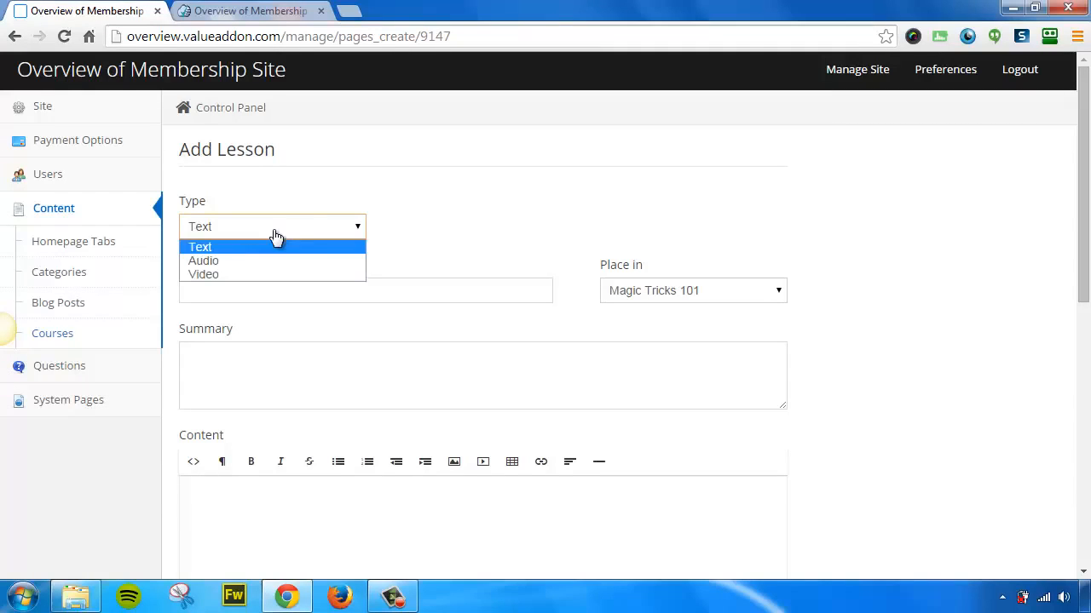
{"action": "left_click", "coordinate": [226, 274]}
{"action": "left_click", "coordinate": [264, 291]}
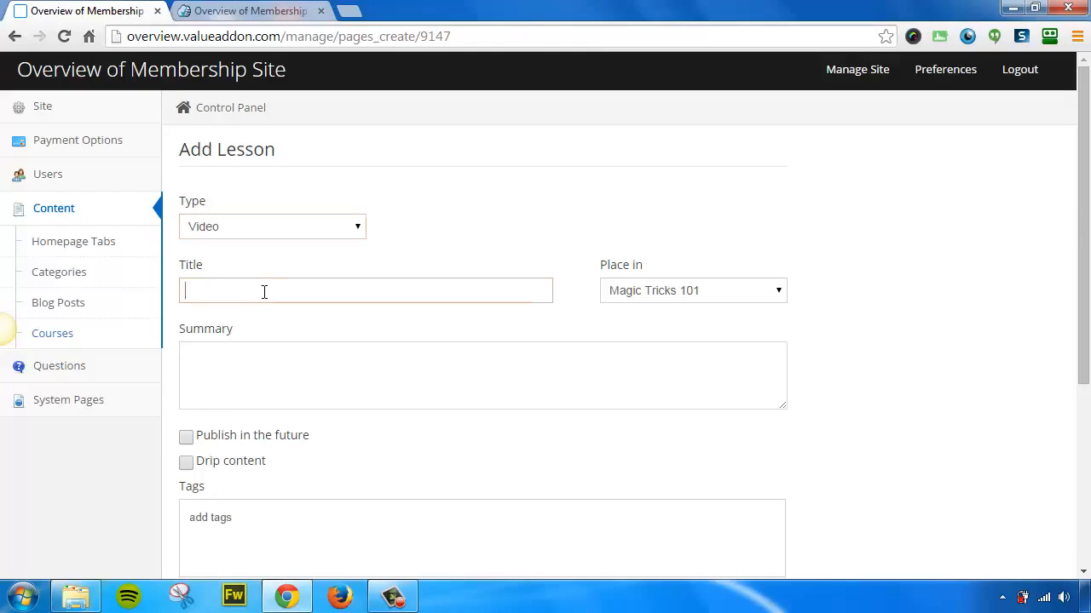
{"action": "type", "text": "Card Tricks"}
{"action": "key", "text": "Tab"}
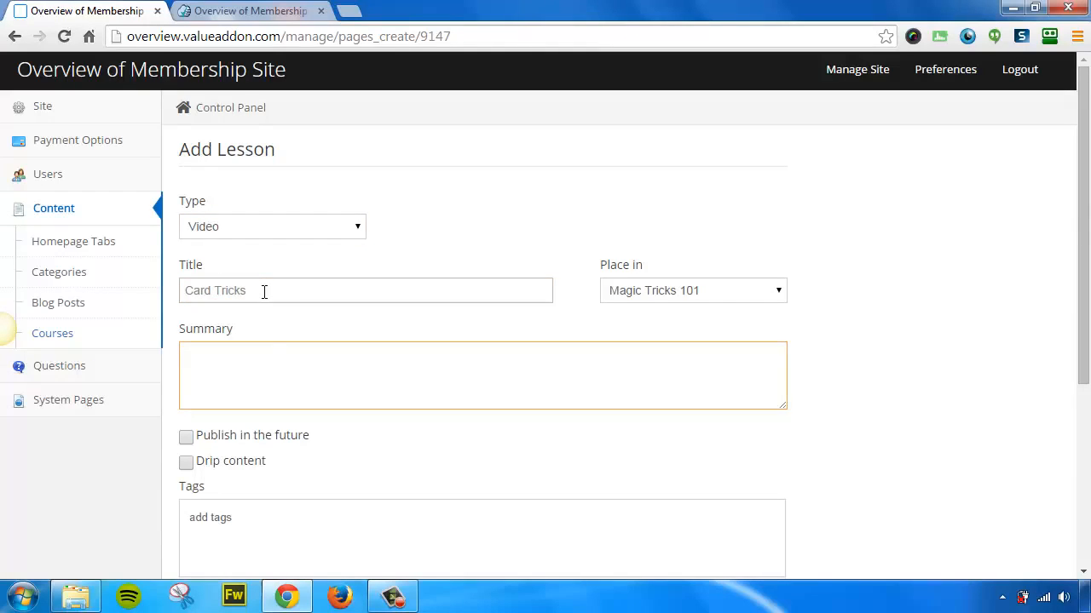
Enter the lesson summary "Learn how to magic card tricks in this video lesson."
{"action": "scroll", "coordinate": [298, 324], "scroll_direction": "down", "scroll_amount": 1}
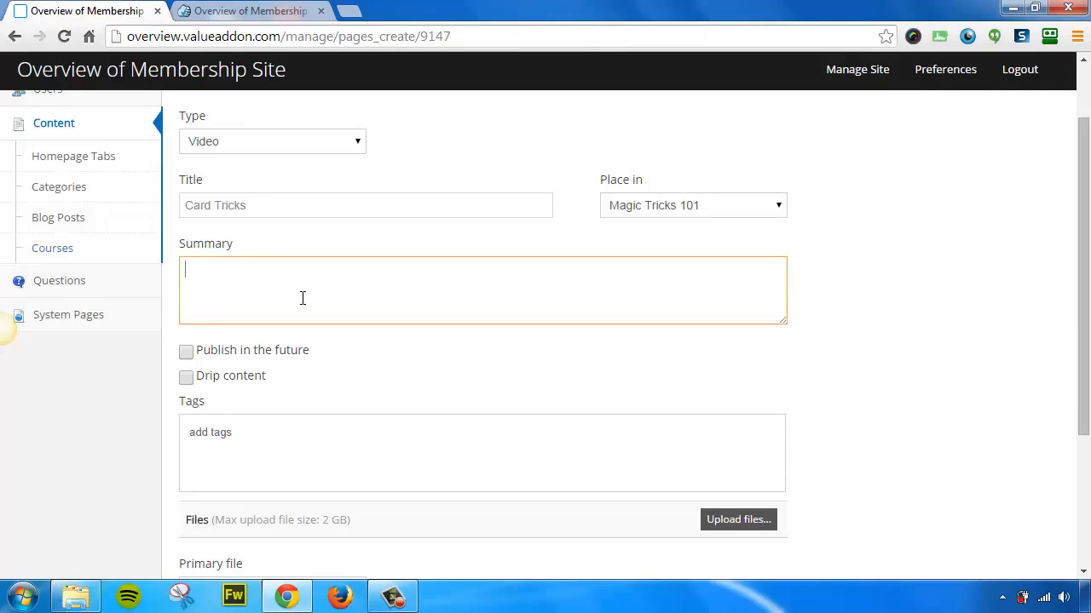
{"action": "type", "text": "Learn how to magic c"}
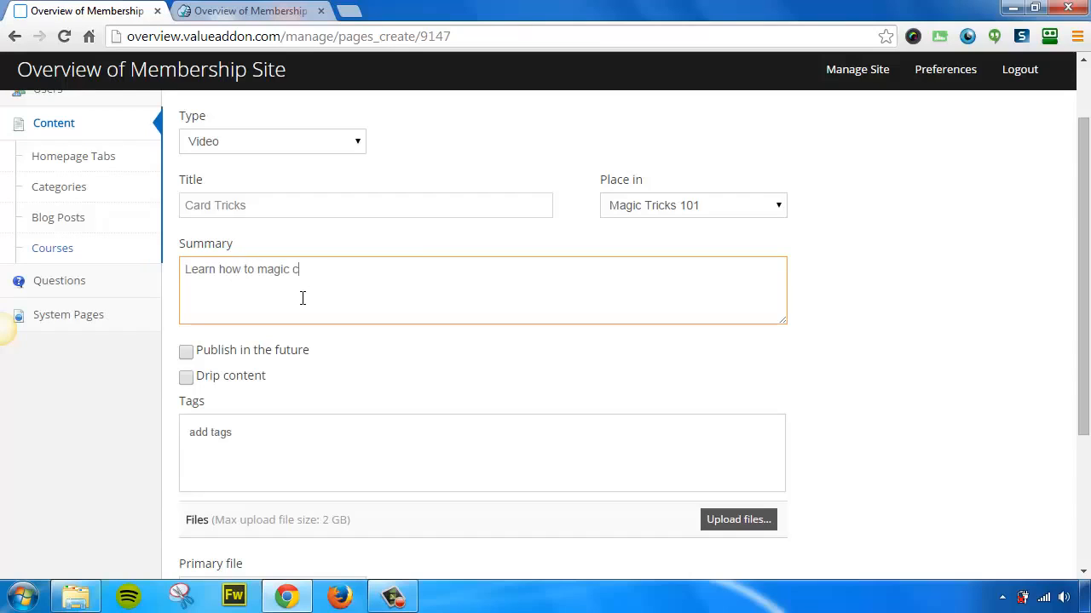
{"action": "type", "text": "ard tricks in this video lesson."}
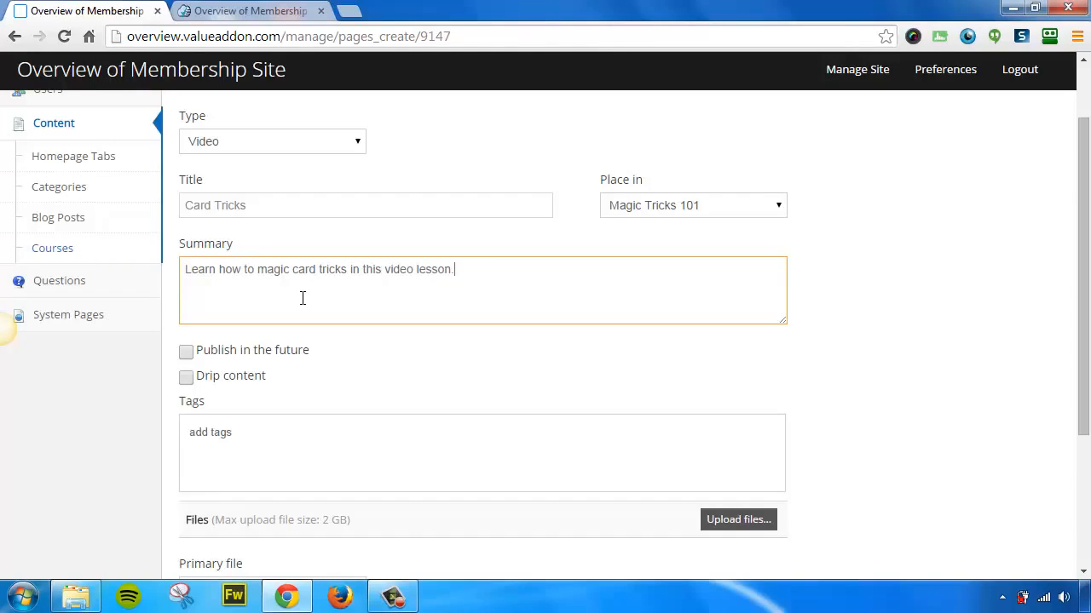
{"action": "scroll", "coordinate": [302, 299], "scroll_direction": "down", "scroll_amount": 1}
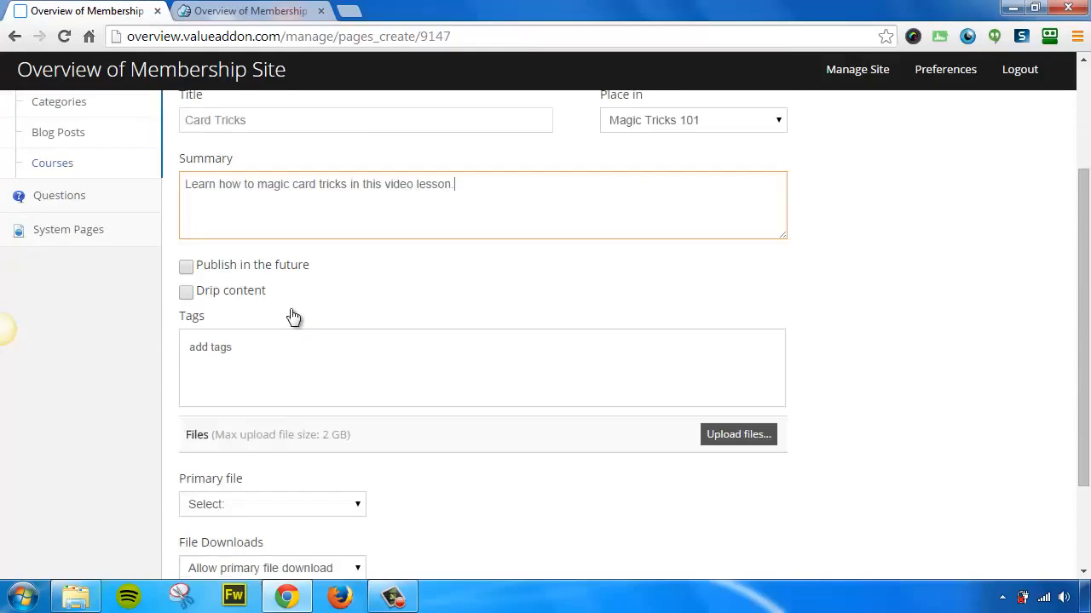
{"action": "left_click", "coordinate": [187, 269]}
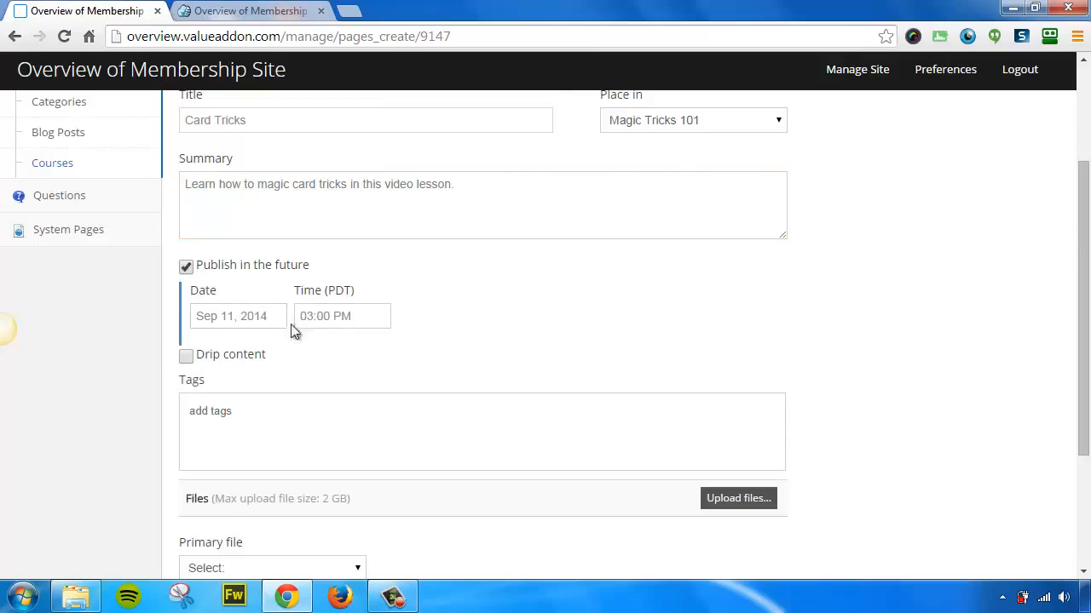
{"action": "left_click", "coordinate": [185, 267]}
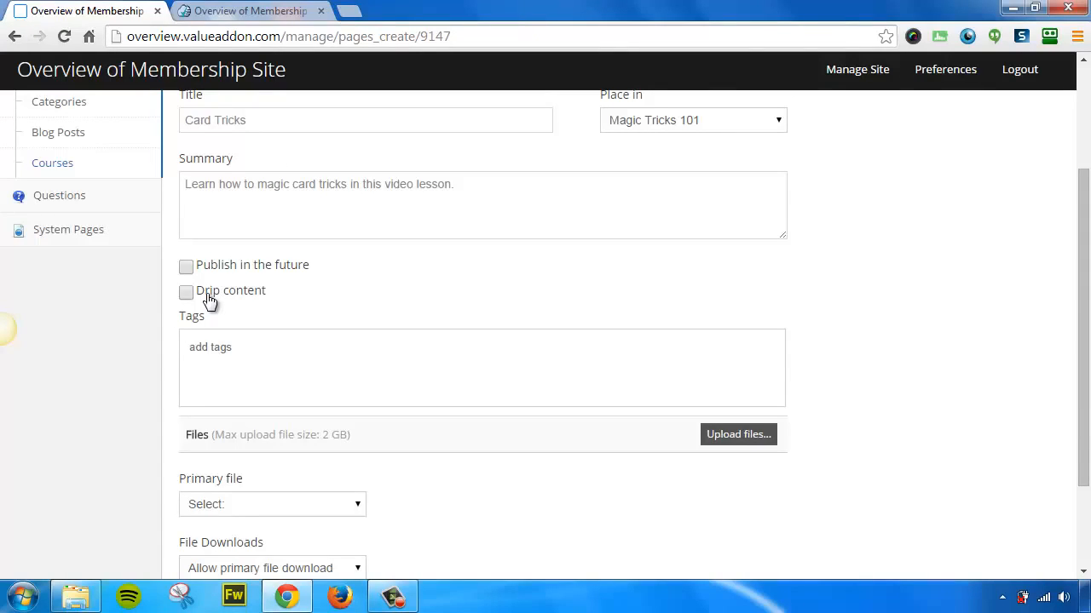
{"action": "left_click", "coordinate": [187, 294]}
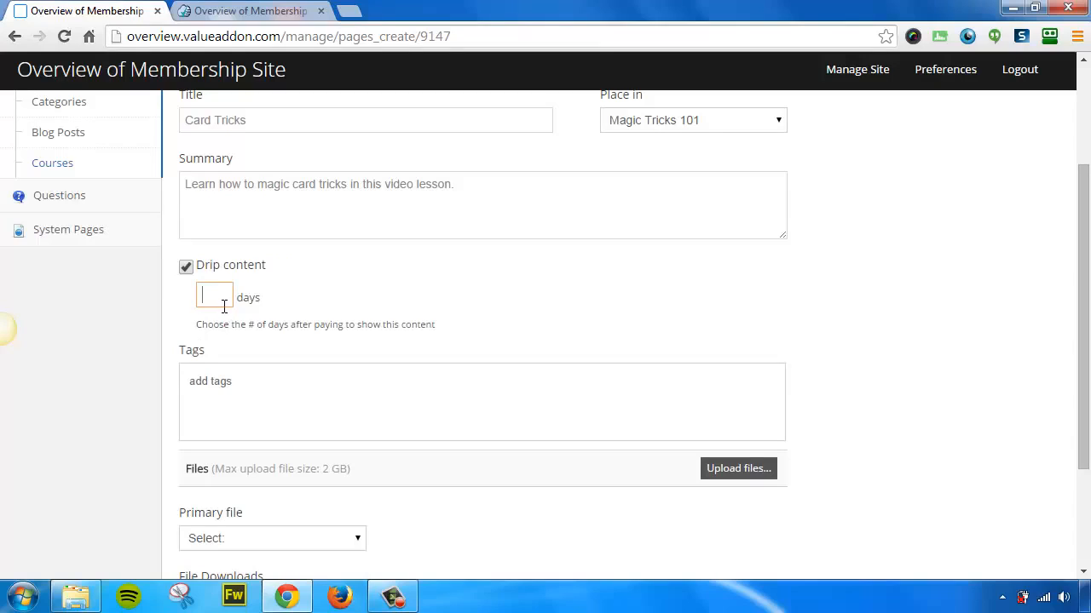
{"action": "type", "text": "3"}
{"action": "key", "text": "BackSpace"}
{"action": "left_click", "coordinate": [186, 268]}
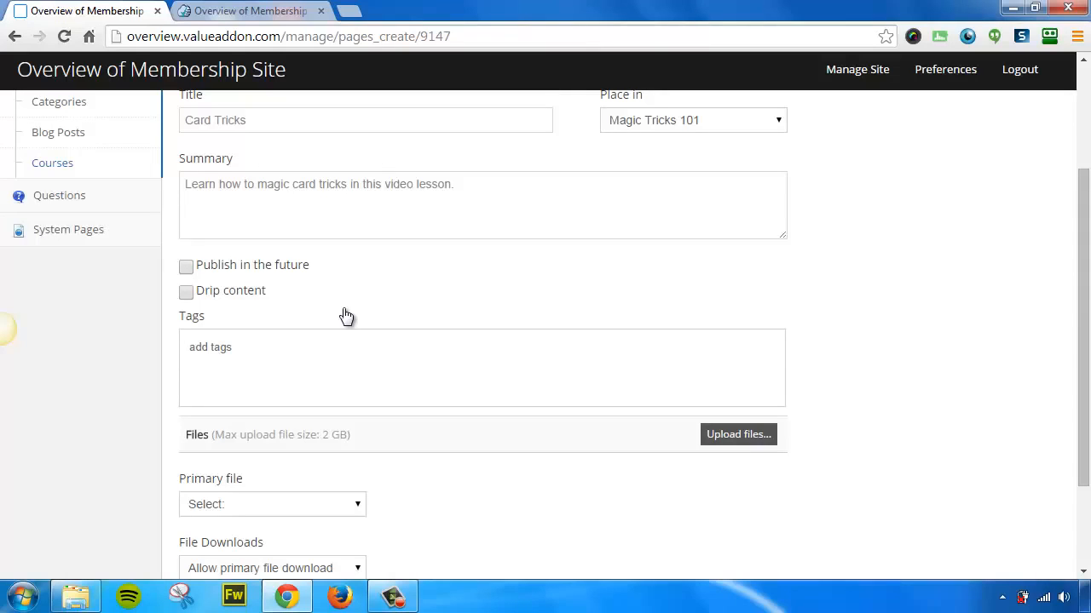
Add the tags "magic tricks" and "card tricks" to the lesson
{"action": "left_click", "coordinate": [209, 353]}
{"action": "type", "text": "magic tricks"}
{"action": "key", "text": "Return"}
{"action": "type", "text": "card "}
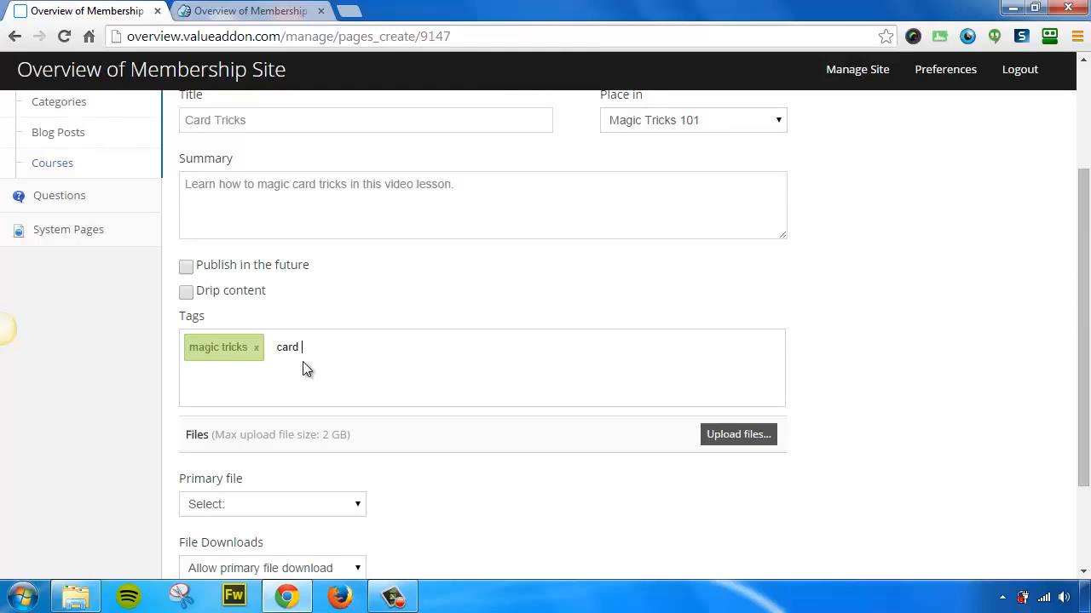
{"action": "type", "text": "tricks"}
{"action": "key", "text": "Return"}
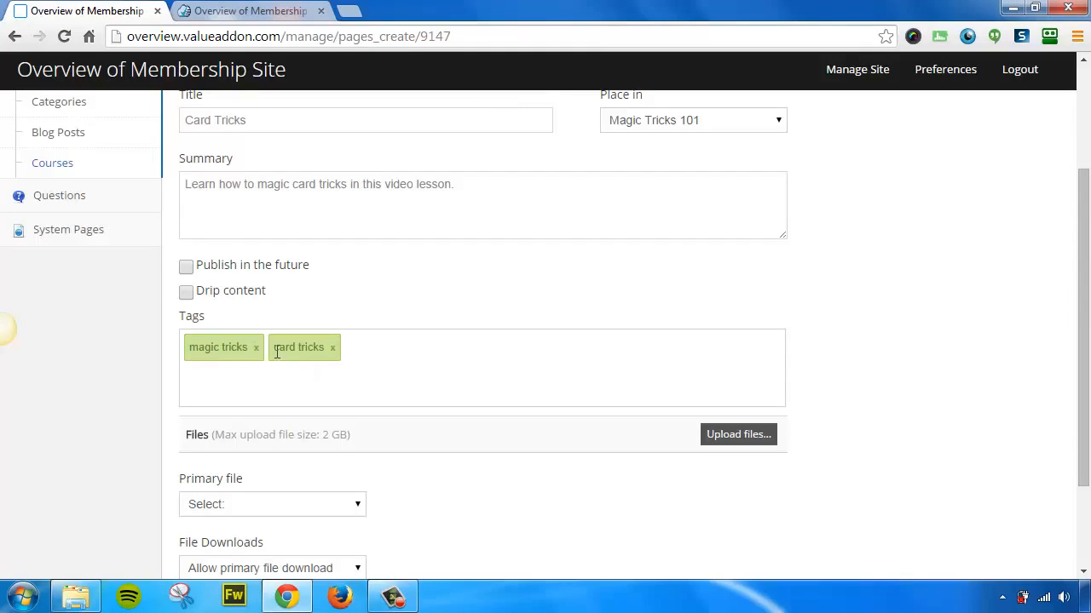
Upload the files 1card_trick.mp4 and copy_text.txt to the lesson
{"action": "scroll", "coordinate": [305, 350], "scroll_direction": "down", "scroll_amount": 1}
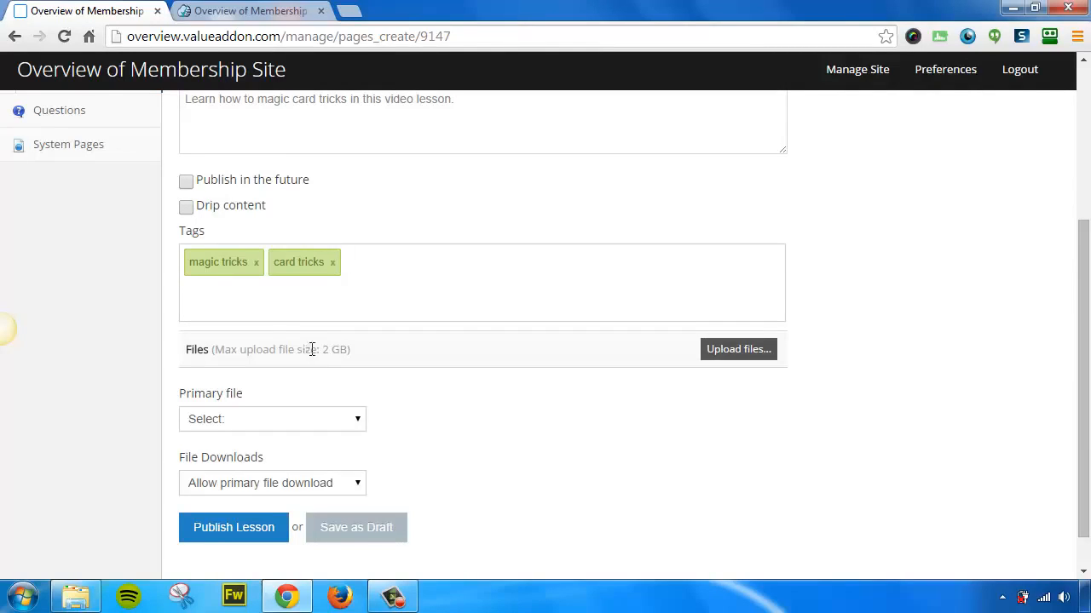
{"action": "left_click", "coordinate": [734, 353]}
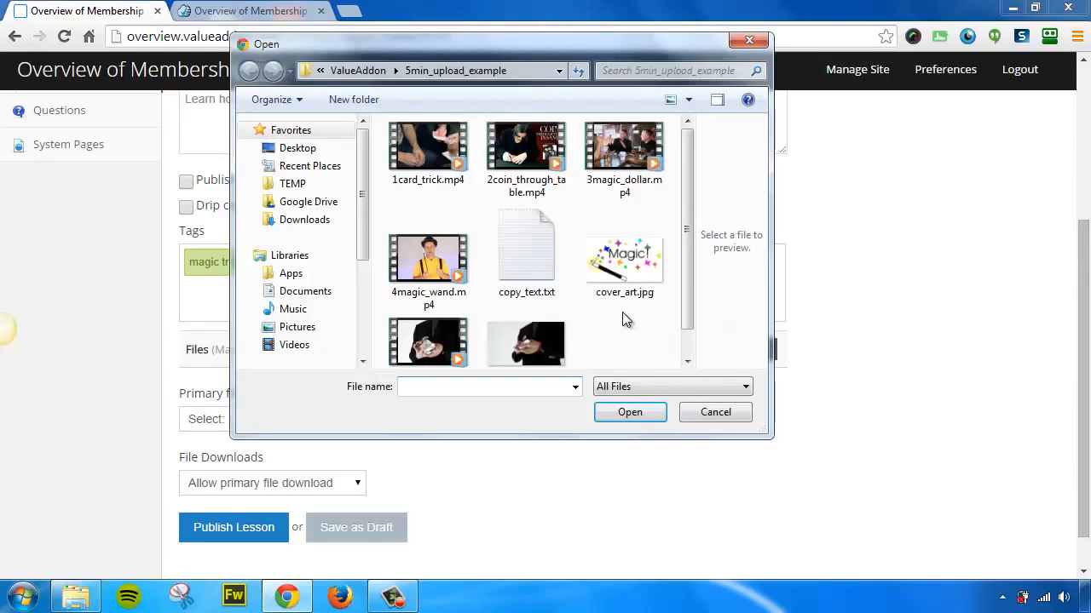
{"action": "left_click", "coordinate": [448, 146]}
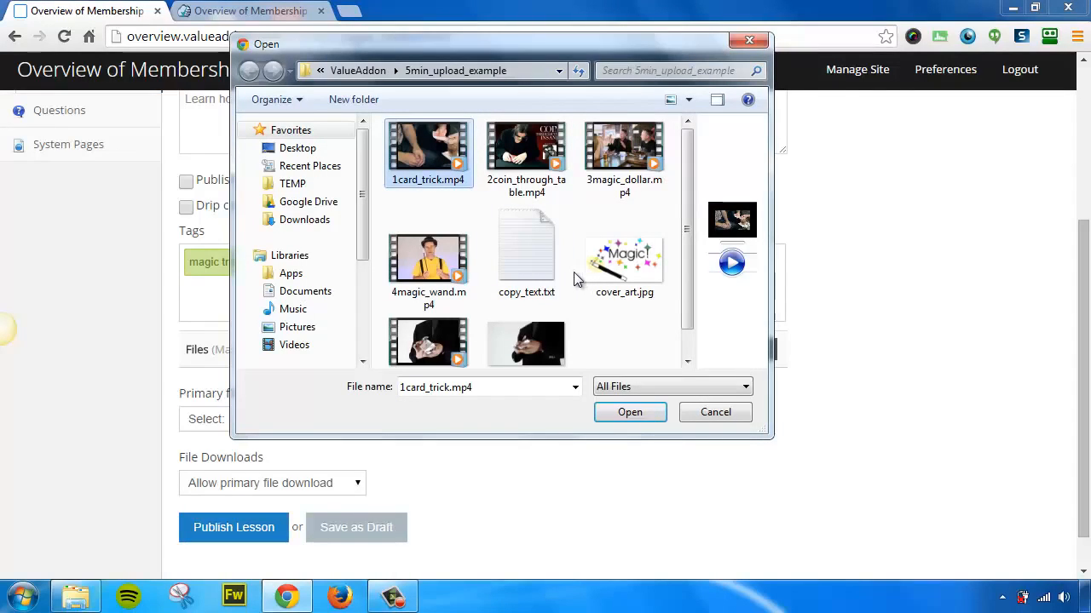
{"action": "left_click", "coordinate": [541, 258], "text": "ctrl"}
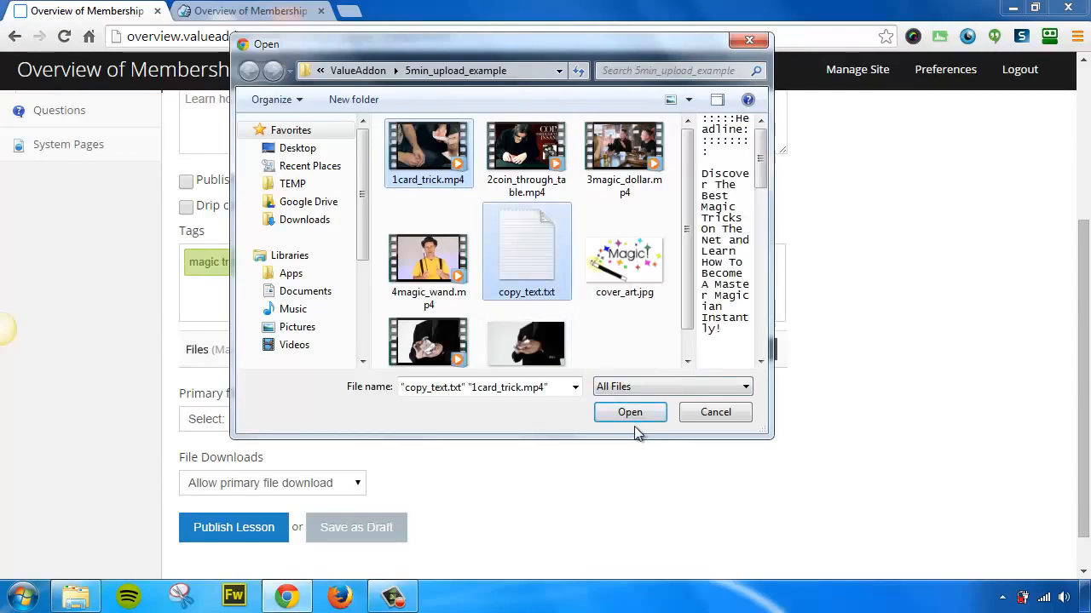
{"action": "left_click", "coordinate": [631, 413]}
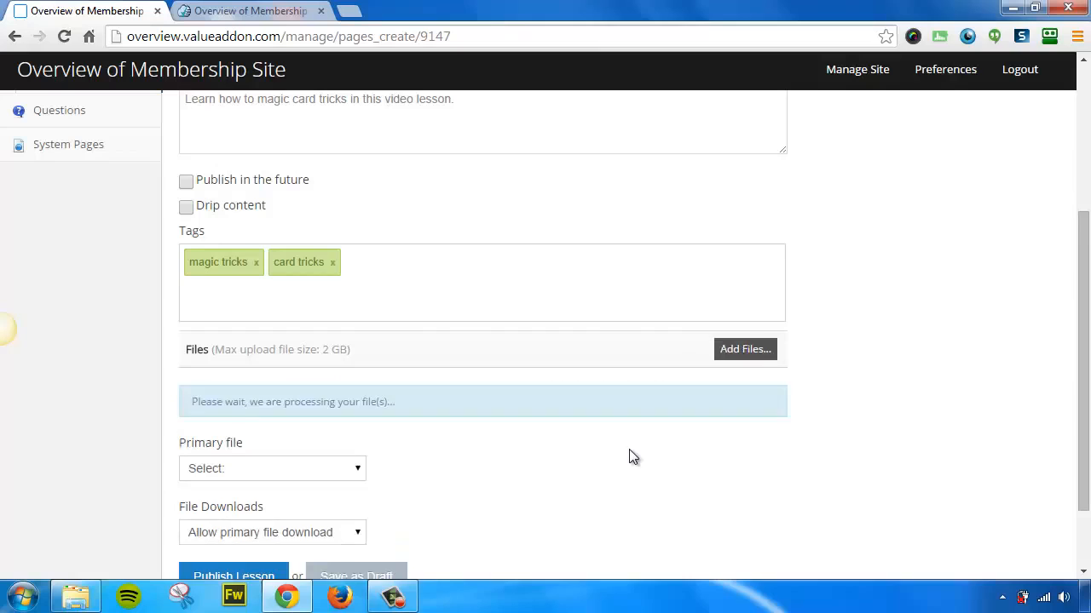
Keep 1card_trick.mp4 as the primary file with primary file download allowed, and publish the lesson
{"action": "scroll", "coordinate": [601, 434], "scroll_direction": "down", "scroll_amount": 2}
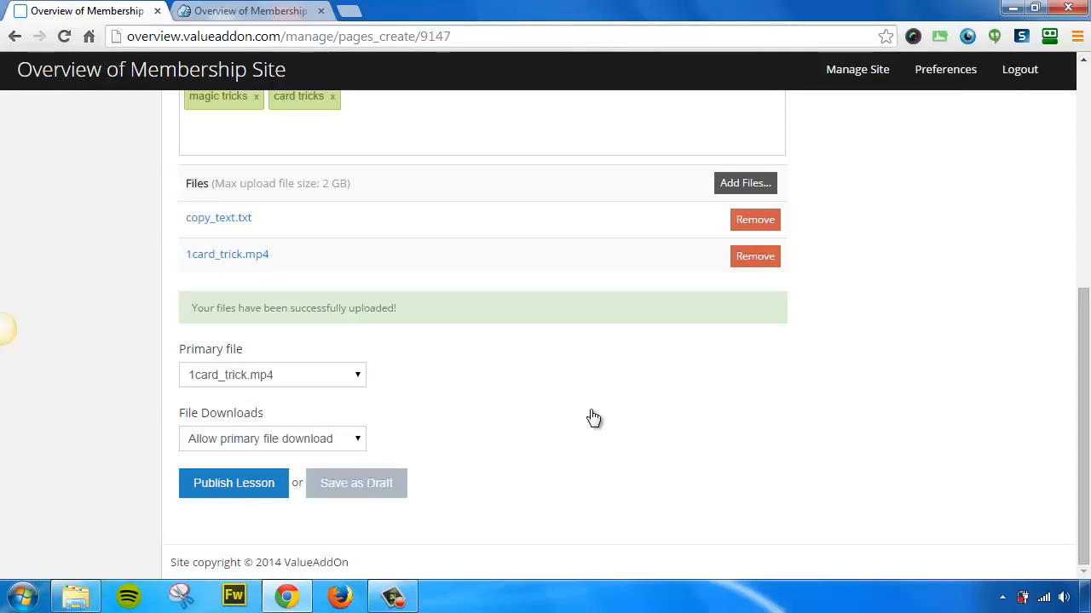
{"action": "left_click", "coordinate": [359, 380]}
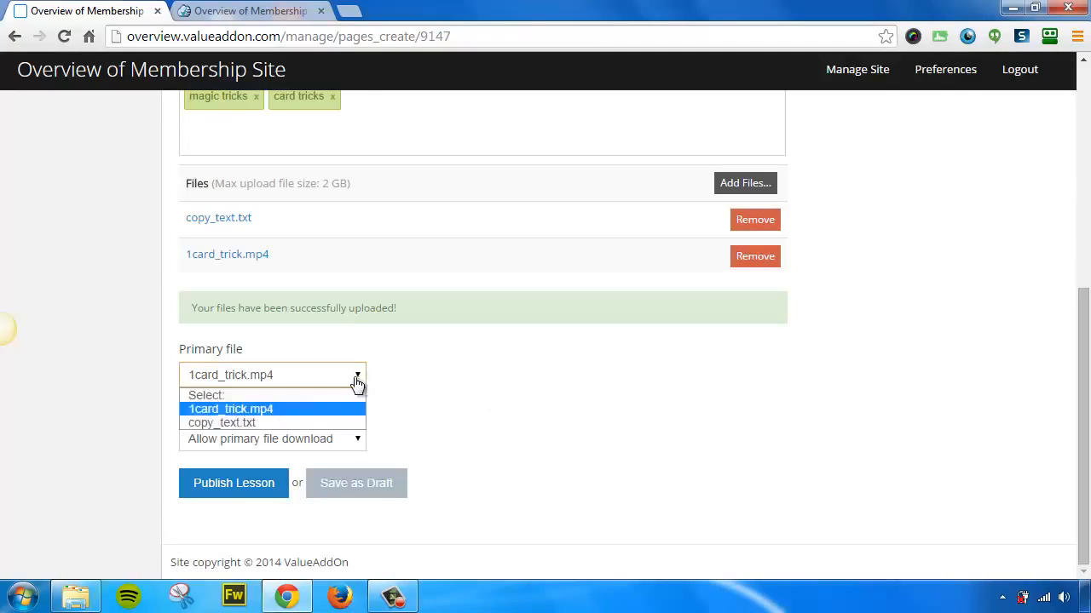
{"action": "left_click", "coordinate": [308, 411]}
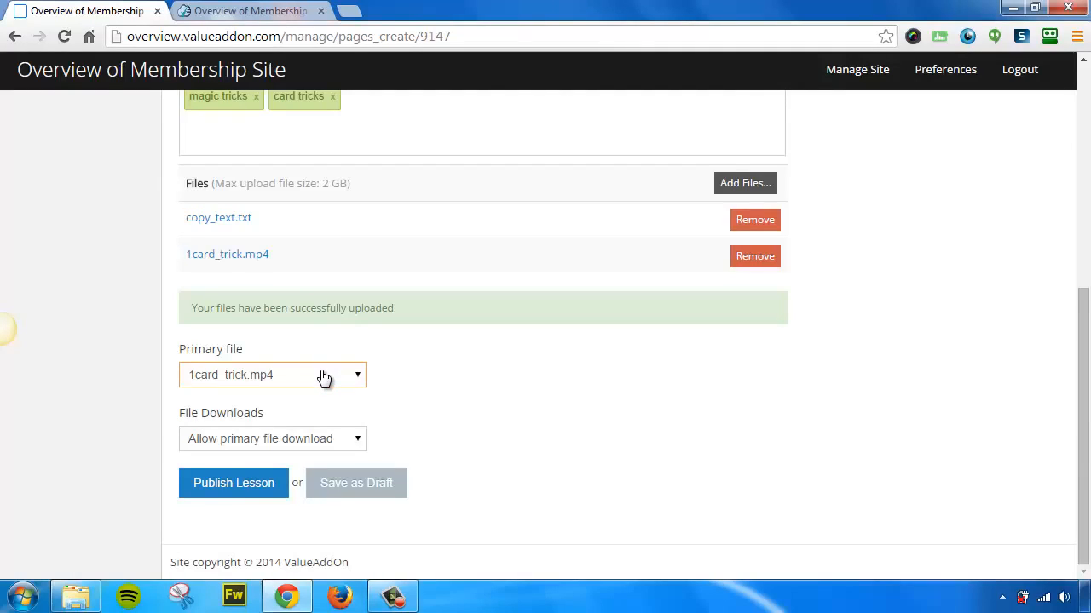
{"action": "left_click", "coordinate": [325, 443]}
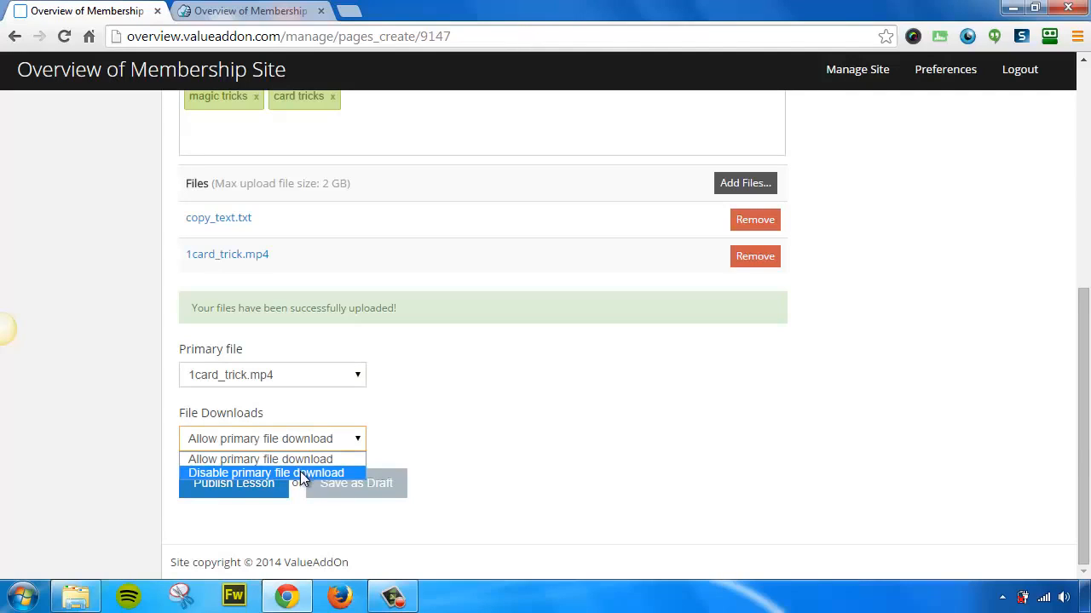
{"action": "left_click", "coordinate": [435, 449]}
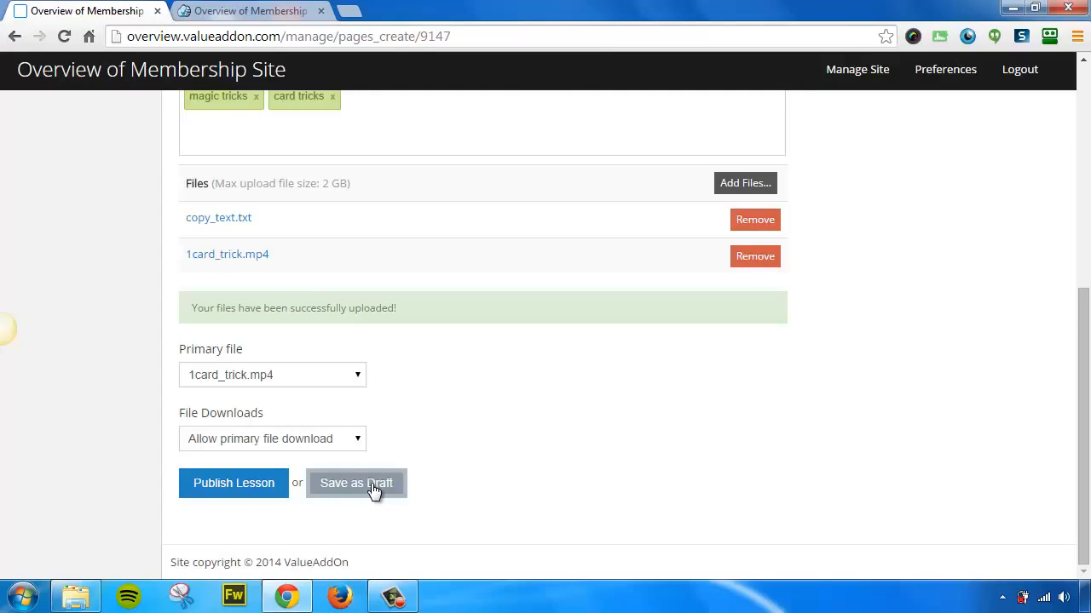
{"action": "left_click", "coordinate": [226, 492]}
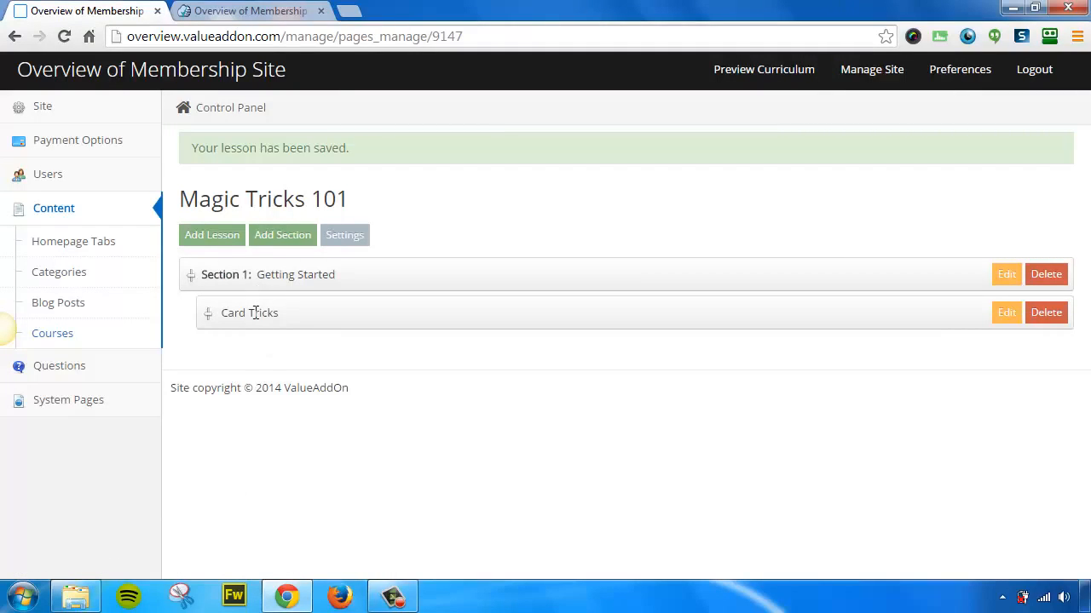
Reload the member view of the course and check how its section and lesson are listed
{"action": "left_click", "coordinate": [253, 14]}
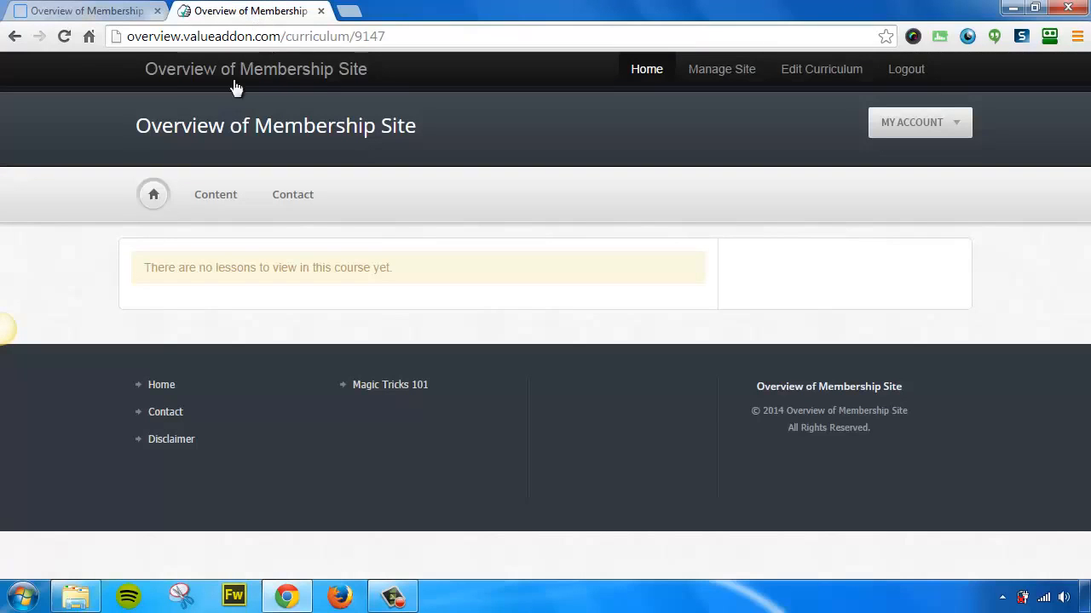
{"action": "left_click", "coordinate": [65, 37]}
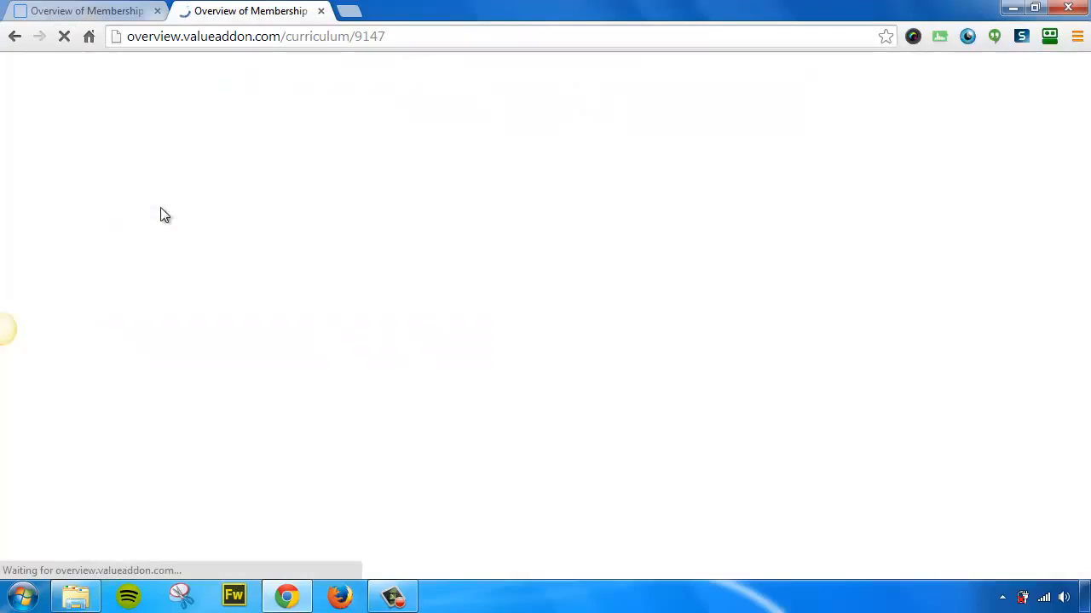
{"action": "scroll", "coordinate": [529, 322], "scroll_direction": "down", "scroll_amount": 1}
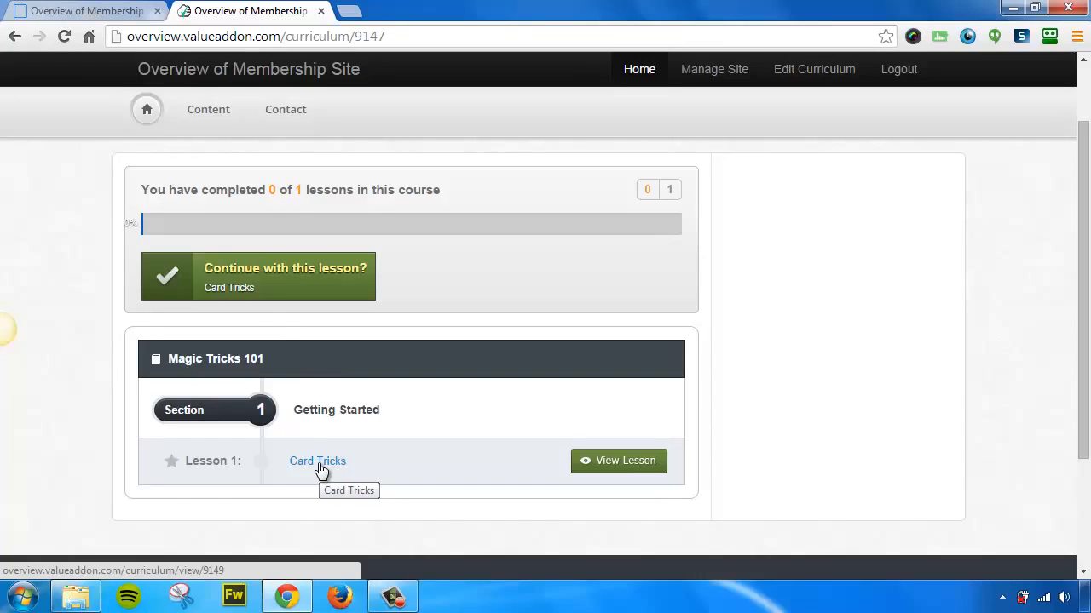
Add a Text lesson to the course, titled "Sample Lesson", with the summary "This is another sample lesson."
{"action": "left_click", "coordinate": [117, 17]}
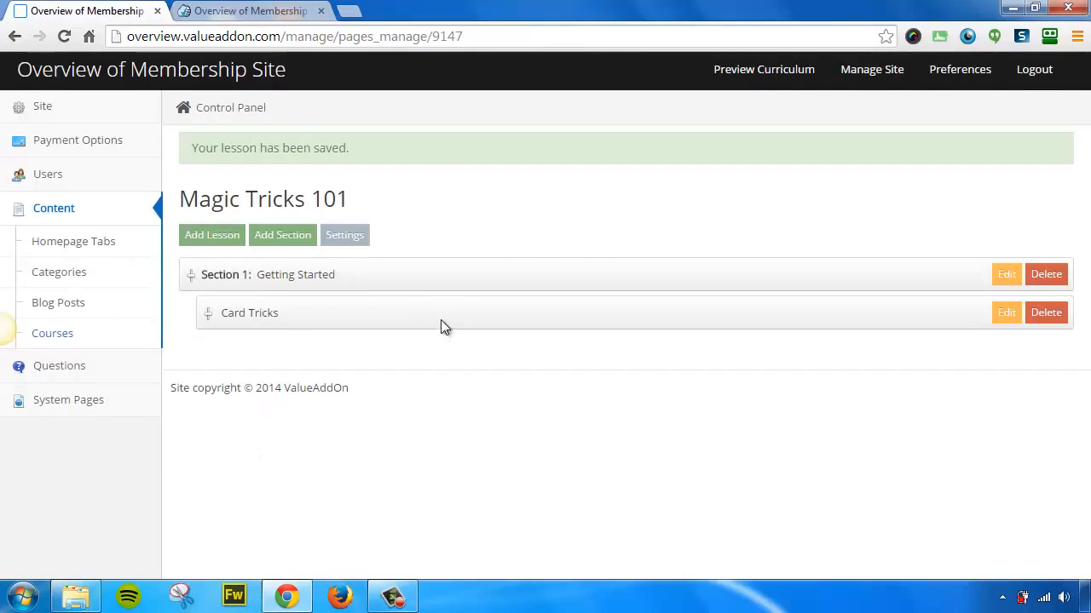
{"action": "left_click", "coordinate": [205, 236]}
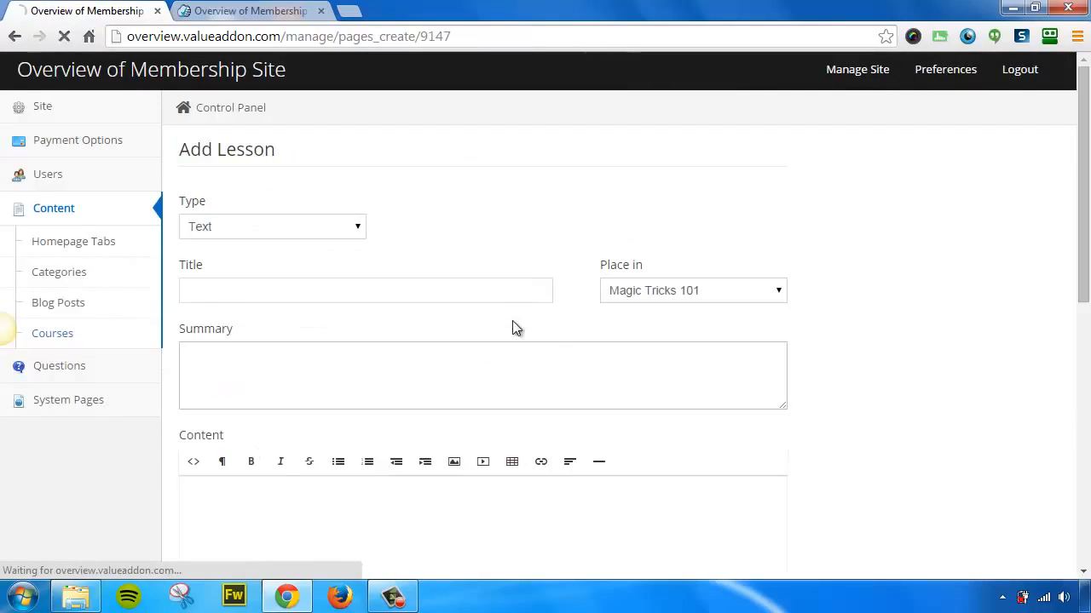
{"action": "left_click", "coordinate": [340, 229]}
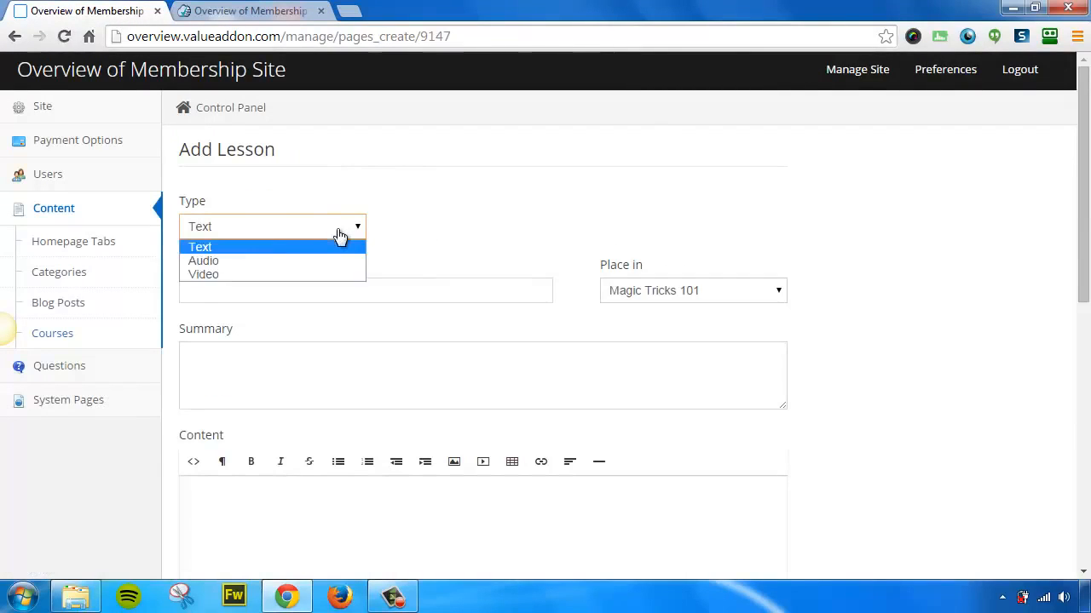
{"action": "left_click", "coordinate": [255, 246]}
{"action": "left_click", "coordinate": [258, 286]}
{"action": "type", "text": "Sample"}
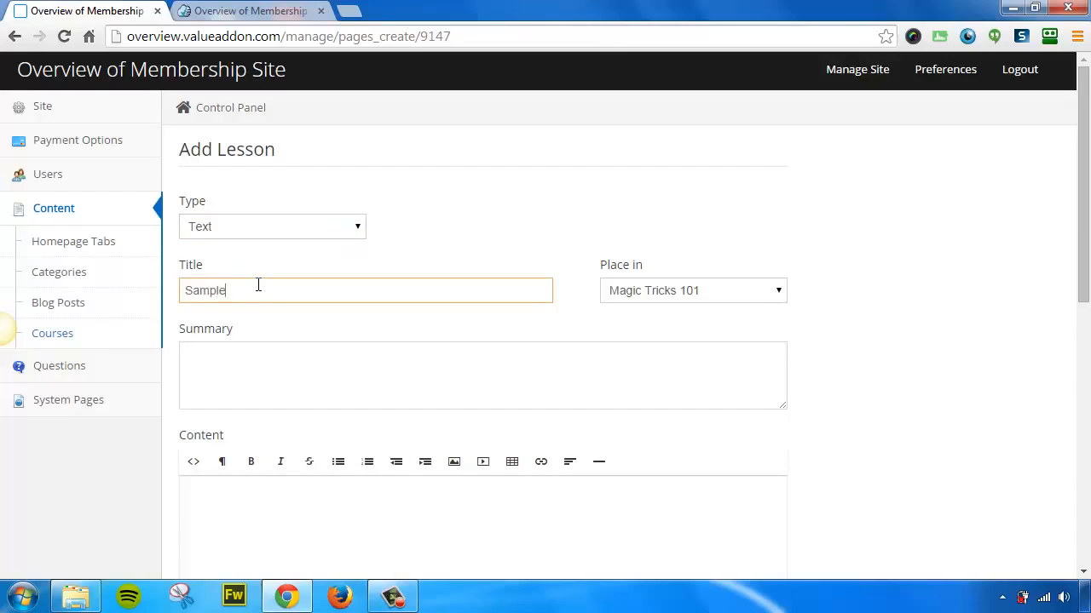
{"action": "type", "text": " Lesson"}
{"action": "key", "text": "Tab"}
{"action": "type", "text": "This is another s"}
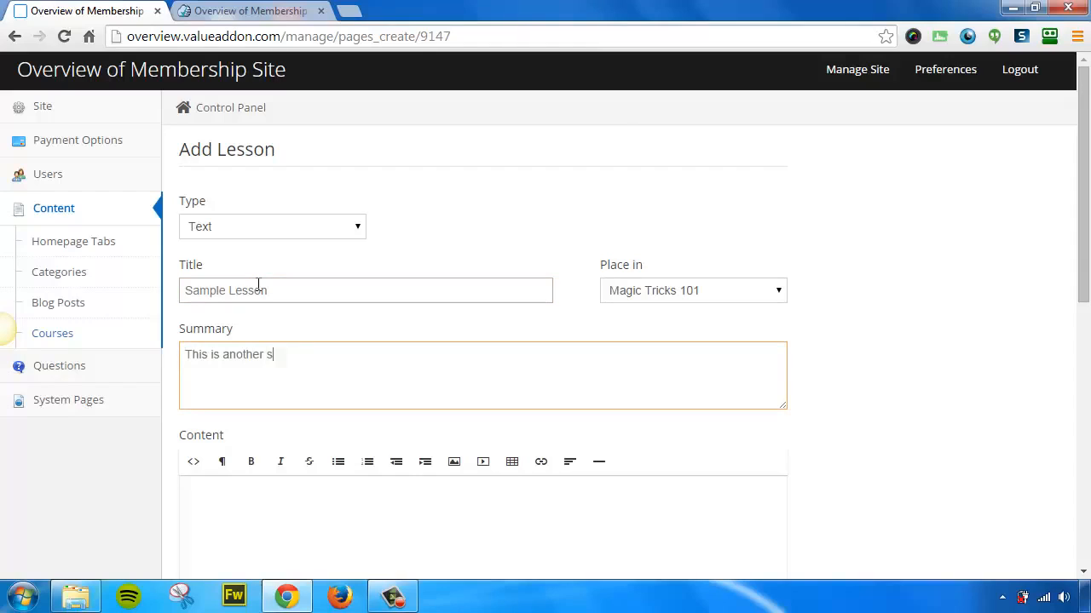
{"action": "type", "text": "ample lesson."}
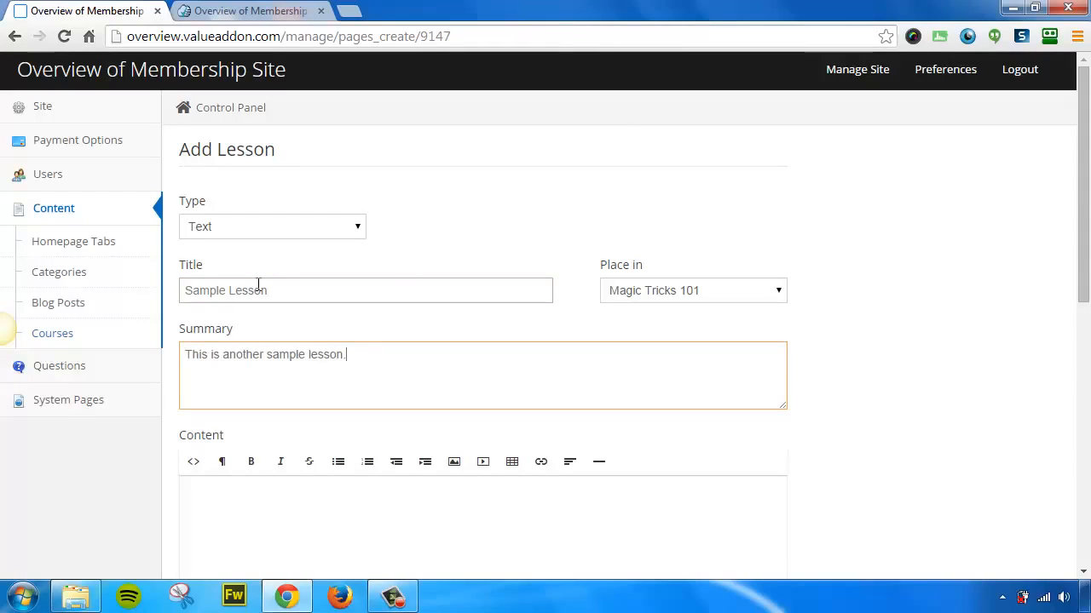
Enter "This is a example of a text lesson." as the lesson content
{"action": "scroll", "coordinate": [394, 261], "scroll_direction": "down", "scroll_amount": 2}
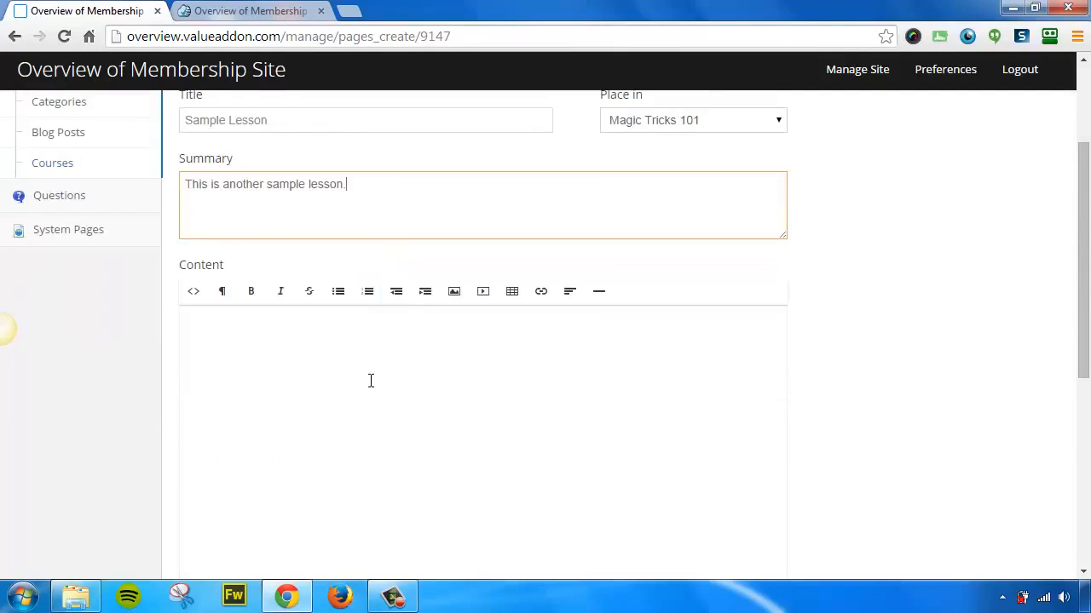
{"action": "left_click", "coordinate": [284, 377]}
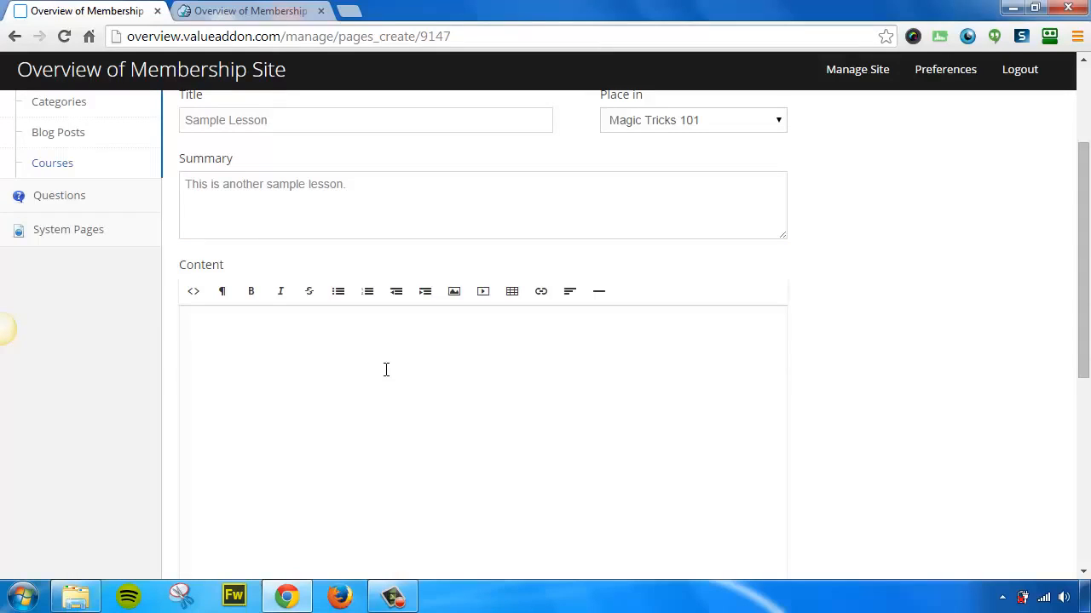
{"action": "type", "text": "This is a example of a tex"}
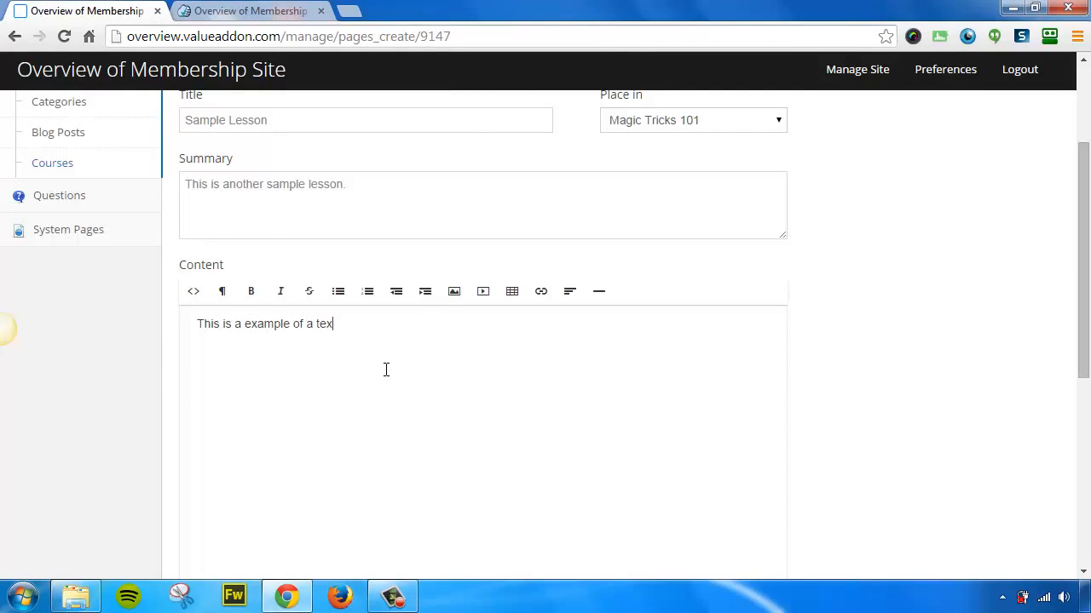
{"action": "type", "text": "t lesson."}
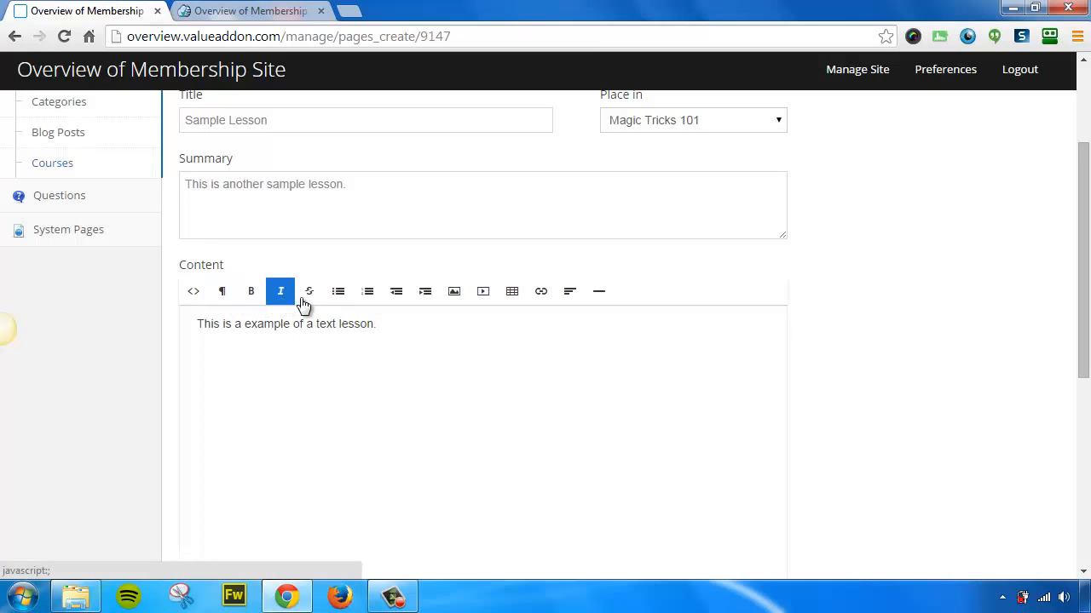
Format the content sentence as a large heading and toggle bold off for the word "example"
{"action": "left_click_drag", "start_coordinate": [385, 322], "coordinate": [197, 324]}
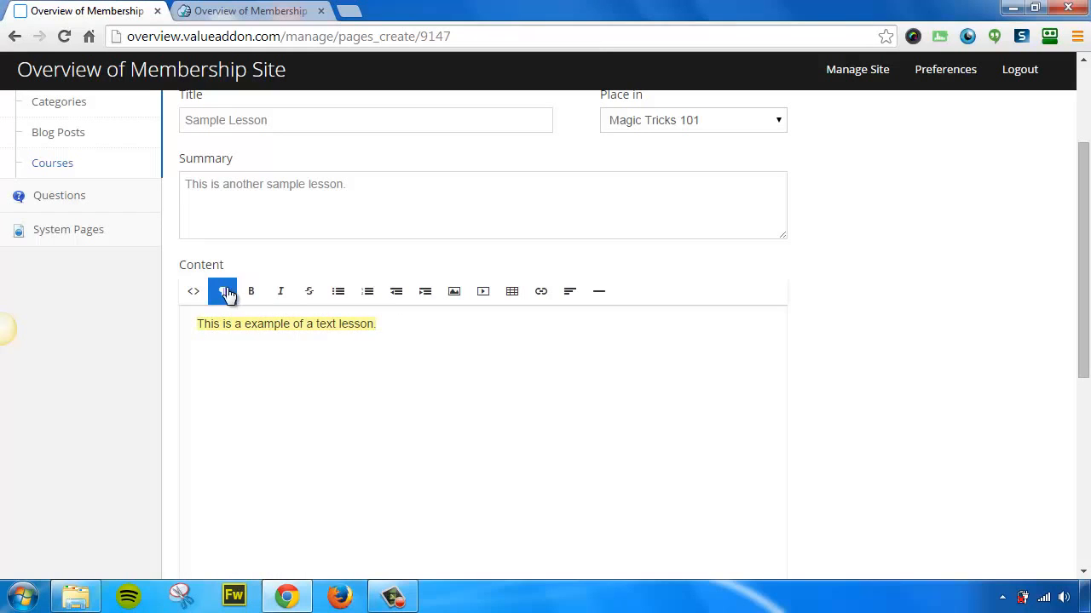
{"action": "left_click", "coordinate": [224, 296]}
{"action": "left_click", "coordinate": [271, 407]}
{"action": "left_click", "coordinate": [463, 392]}
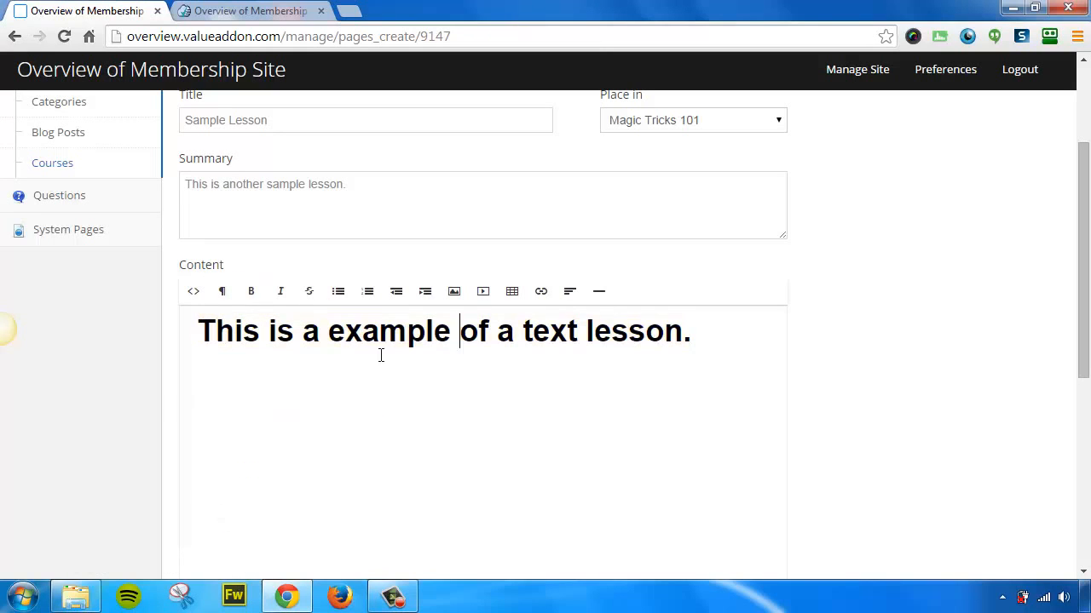
{"action": "left_click_drag", "start_coordinate": [327, 328], "coordinate": [459, 330]}
{"action": "left_click", "coordinate": [250, 298]}
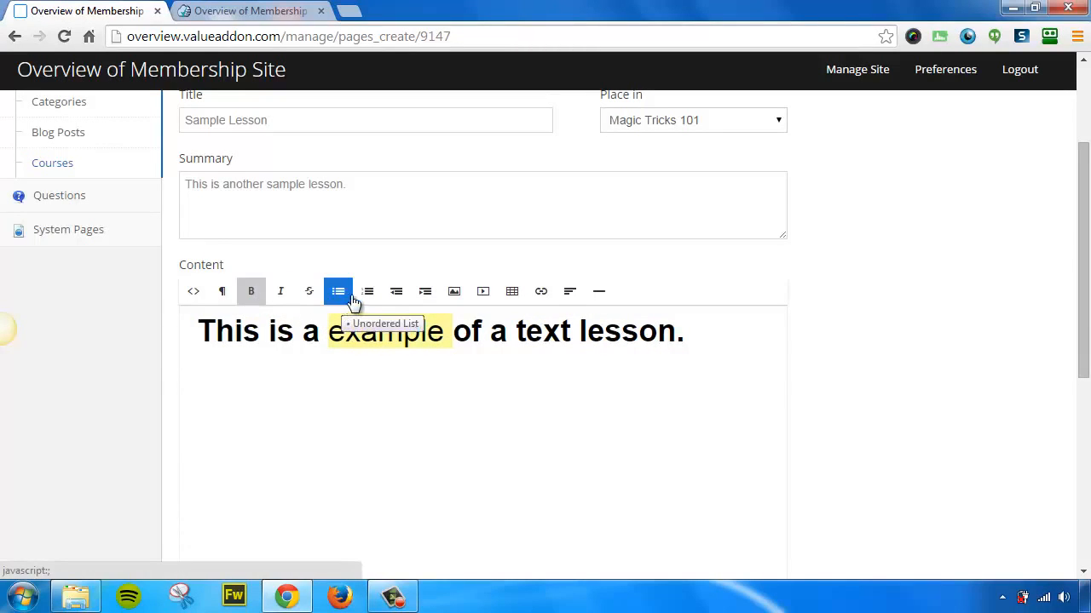
View the image insertion options without inserting anything, and publish the text lesson
{"action": "left_click", "coordinate": [454, 291]}
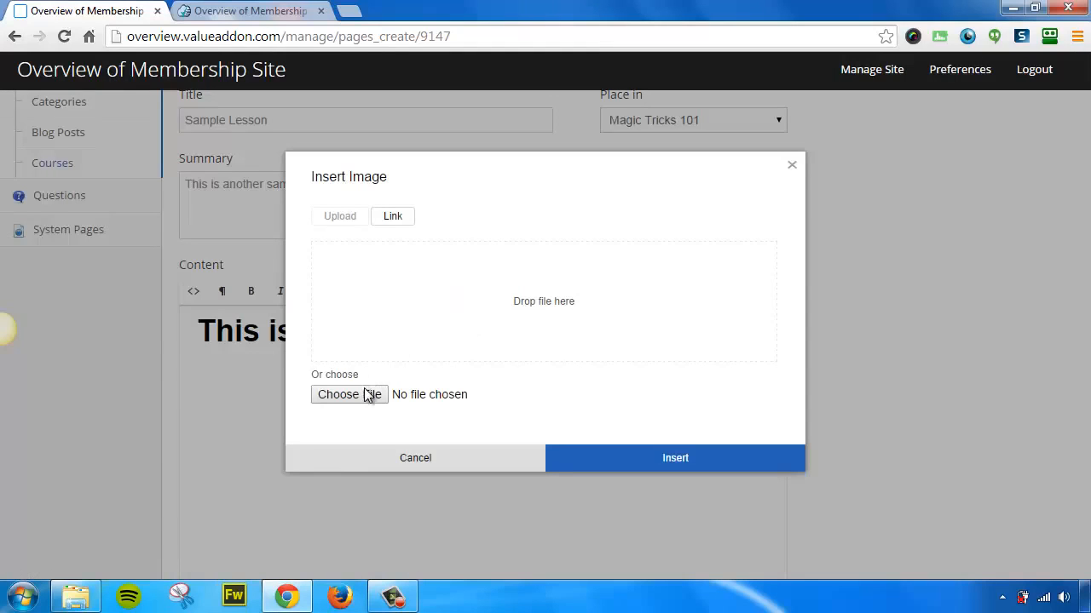
{"action": "left_click", "coordinate": [427, 461]}
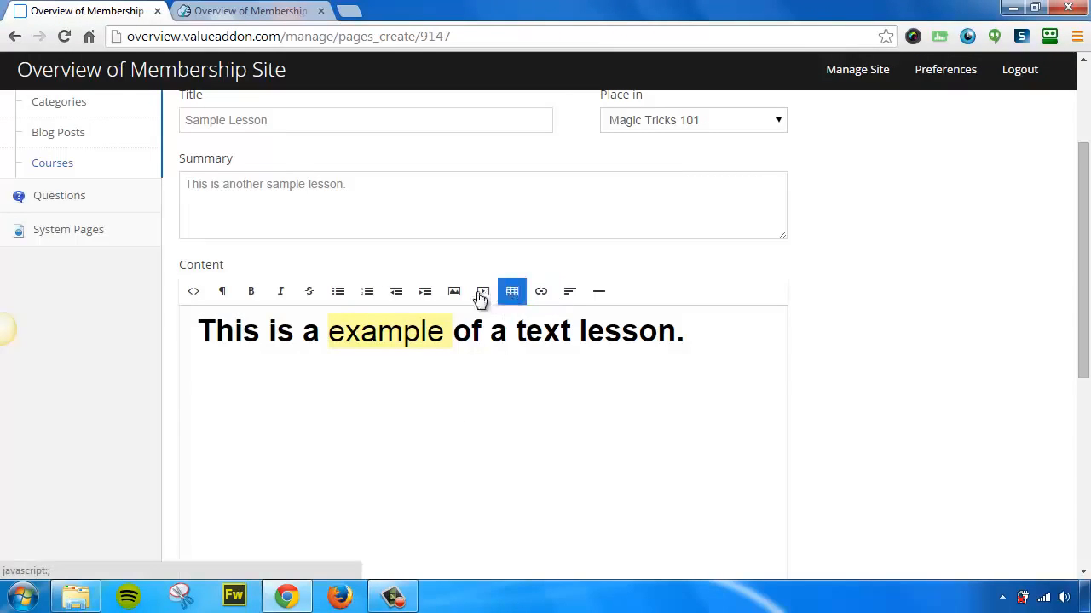
{"action": "left_click_drag", "start_coordinate": [1083, 280], "coordinate": [1072, 463]}
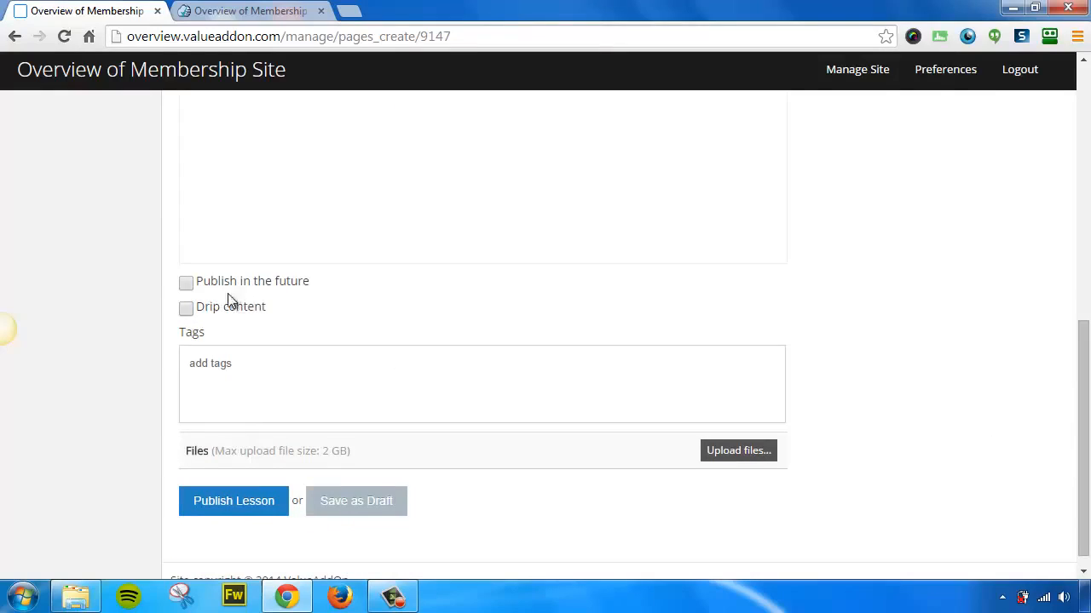
{"action": "left_click", "coordinate": [234, 504]}
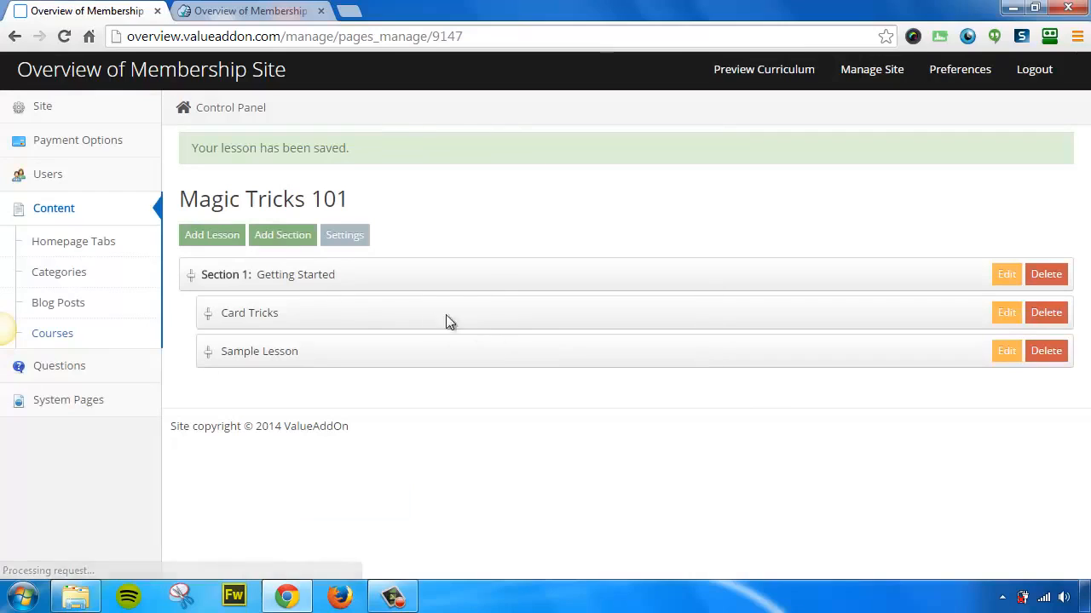
Create another course section named "New Section 2"
{"action": "left_click", "coordinate": [297, 239]}
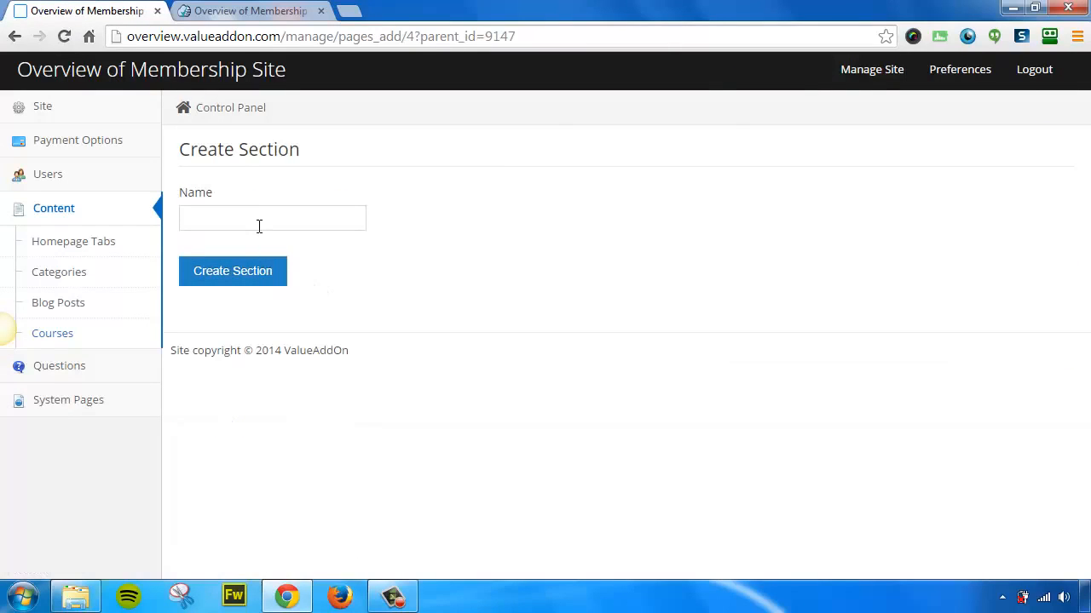
{"action": "left_click", "coordinate": [259, 226]}
{"action": "type", "text": "New Section 2"}
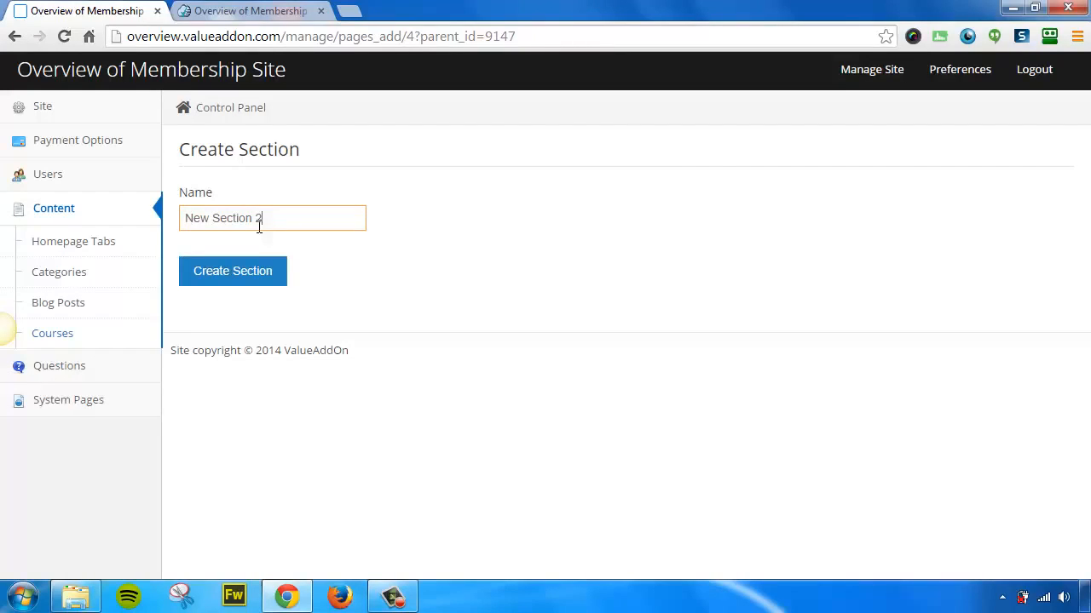
{"action": "left_click", "coordinate": [267, 281]}
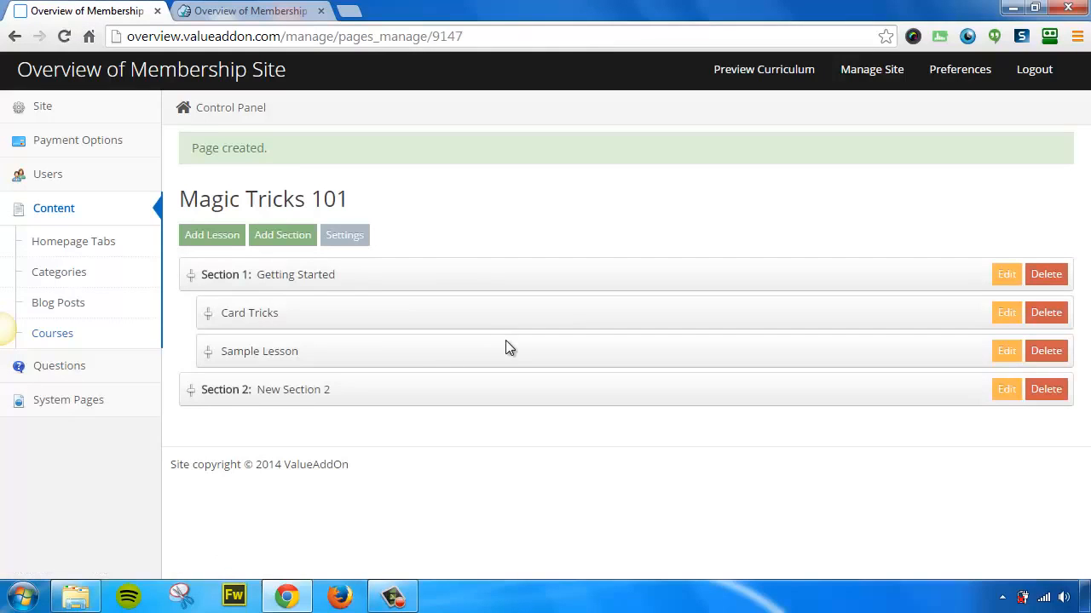
Add a Video lesson titled "Video lesson 2" with the summary "This is an example of a video lesson."
{"action": "left_click", "coordinate": [212, 237]}
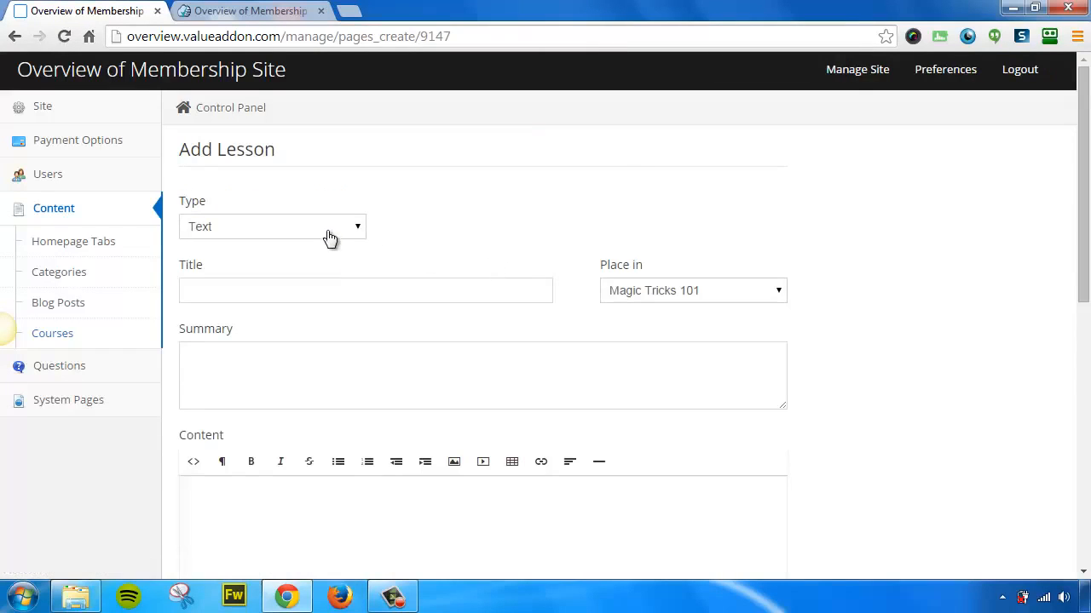
{"action": "left_click", "coordinate": [312, 235]}
{"action": "left_click", "coordinate": [263, 275]}
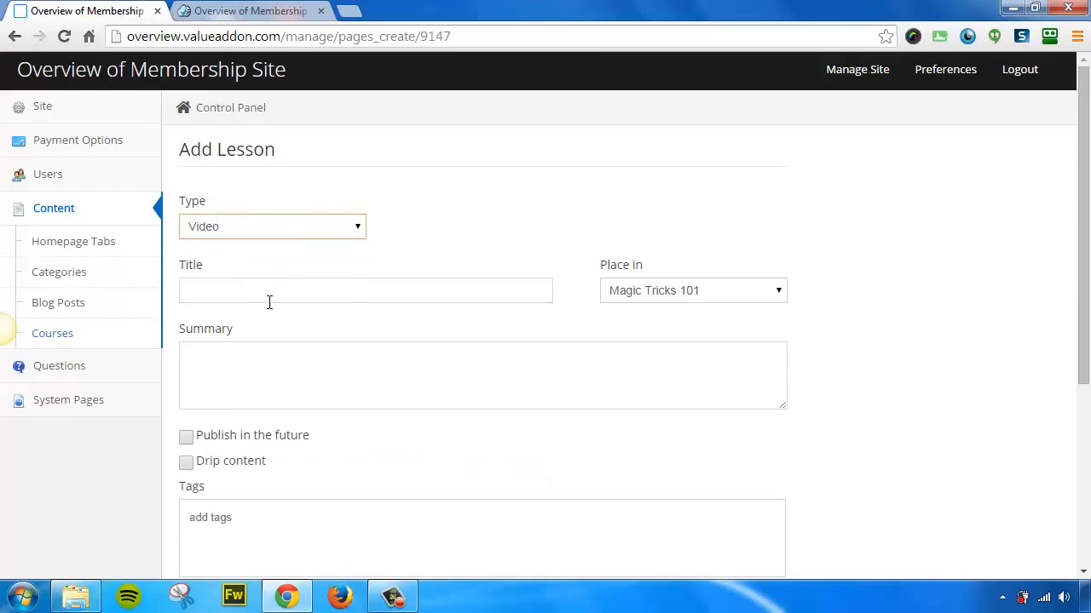
{"action": "left_click", "coordinate": [265, 296]}
{"action": "type", "text": "Video lesson 2"}
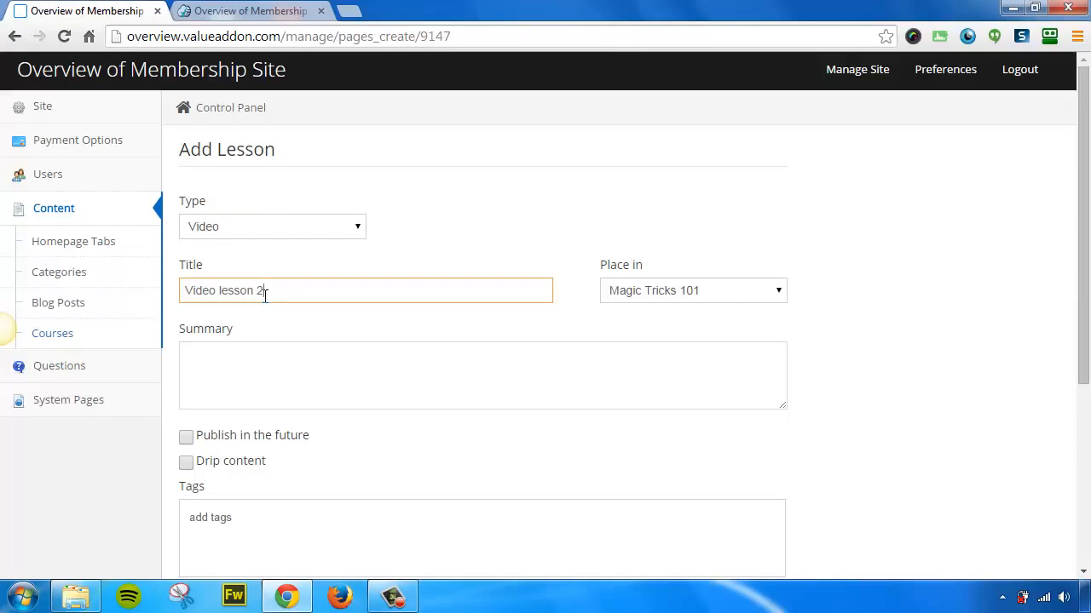
{"action": "left_click", "coordinate": [269, 353]}
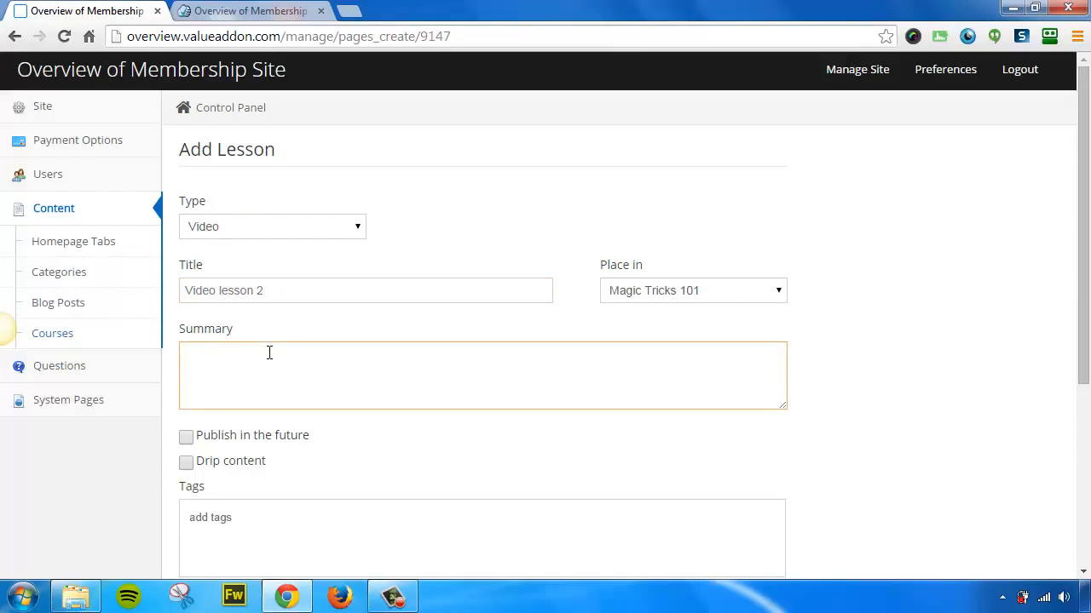
{"action": "type", "text": "This is an example of a video lesson."}
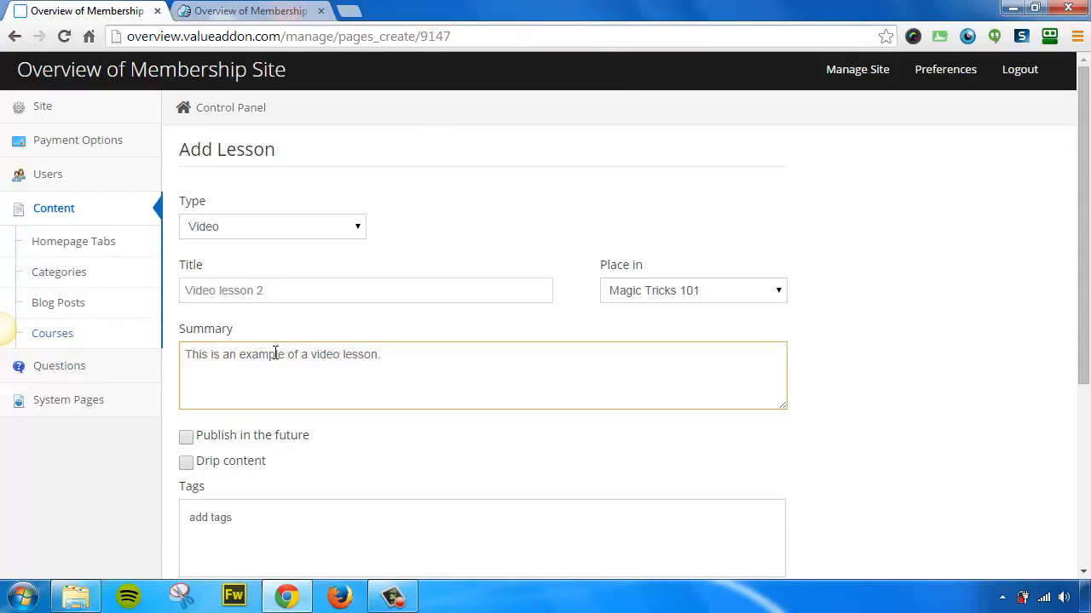
Upload the file 2coin_through_table.mp4 to the video lesson
{"action": "scroll", "coordinate": [275, 352], "scroll_direction": "down", "scroll_amount": 2}
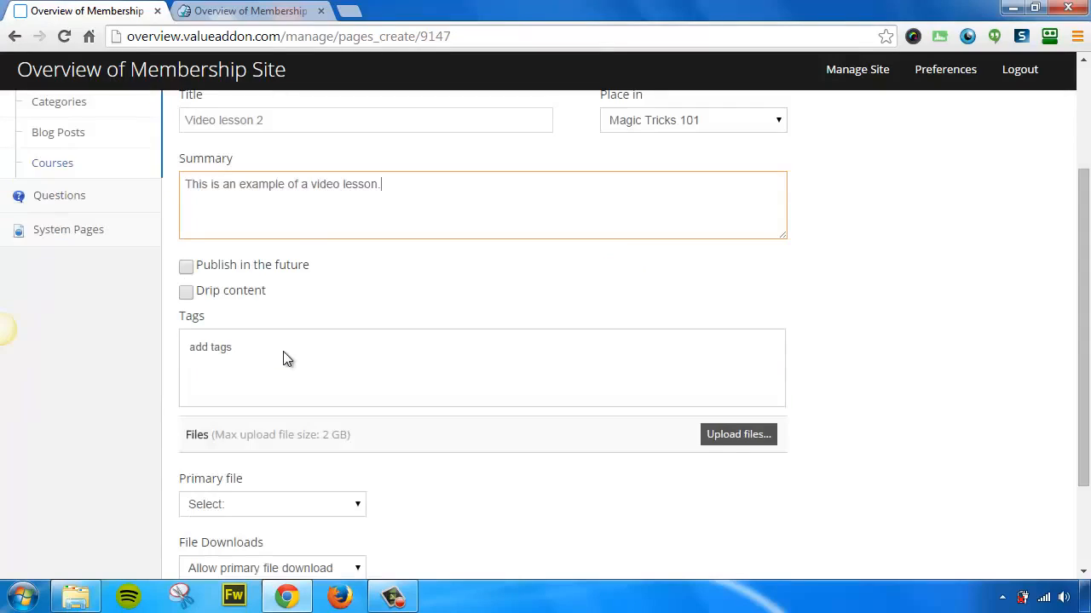
{"action": "left_click", "coordinate": [735, 436]}
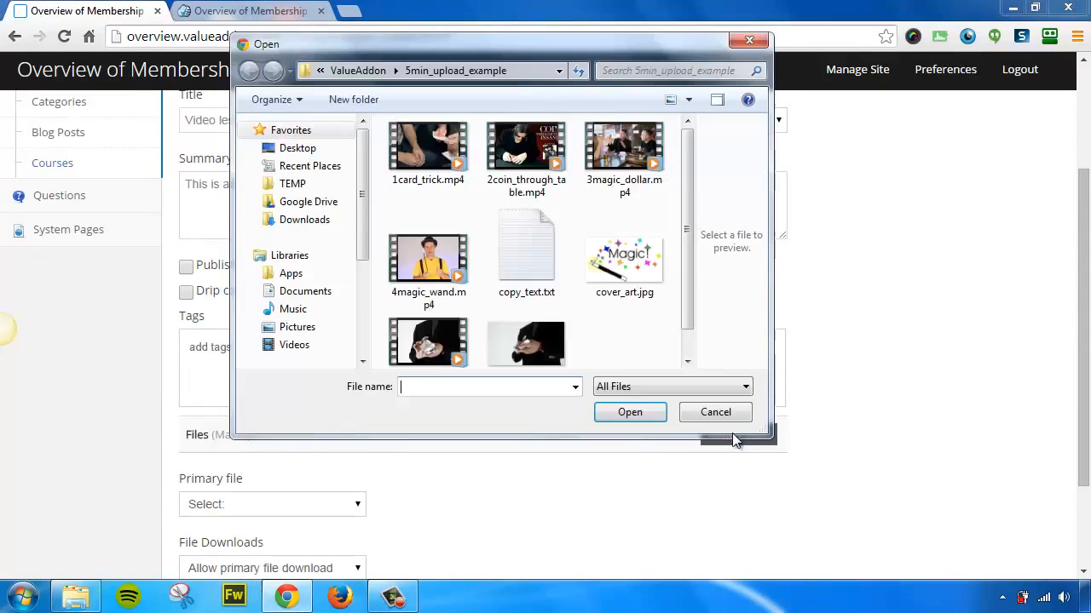
{"action": "left_click", "coordinate": [538, 144]}
{"action": "left_click", "coordinate": [628, 412]}
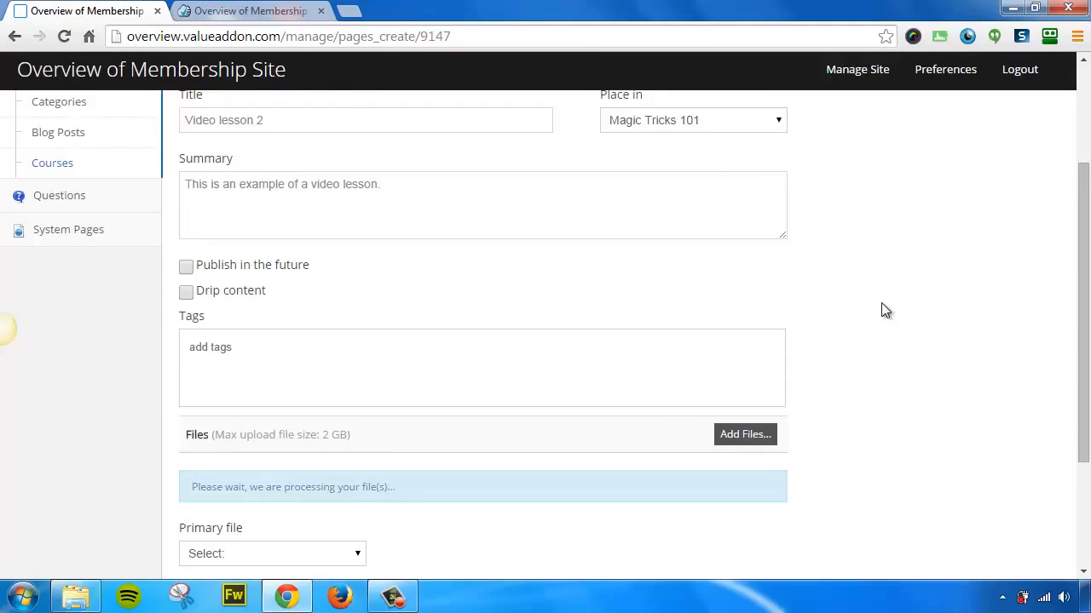
Choose 2coin_through_table.mp4 as the primary file and publish the video lesson
{"action": "scroll", "coordinate": [882, 315], "scroll_direction": "down", "scroll_amount": 3}
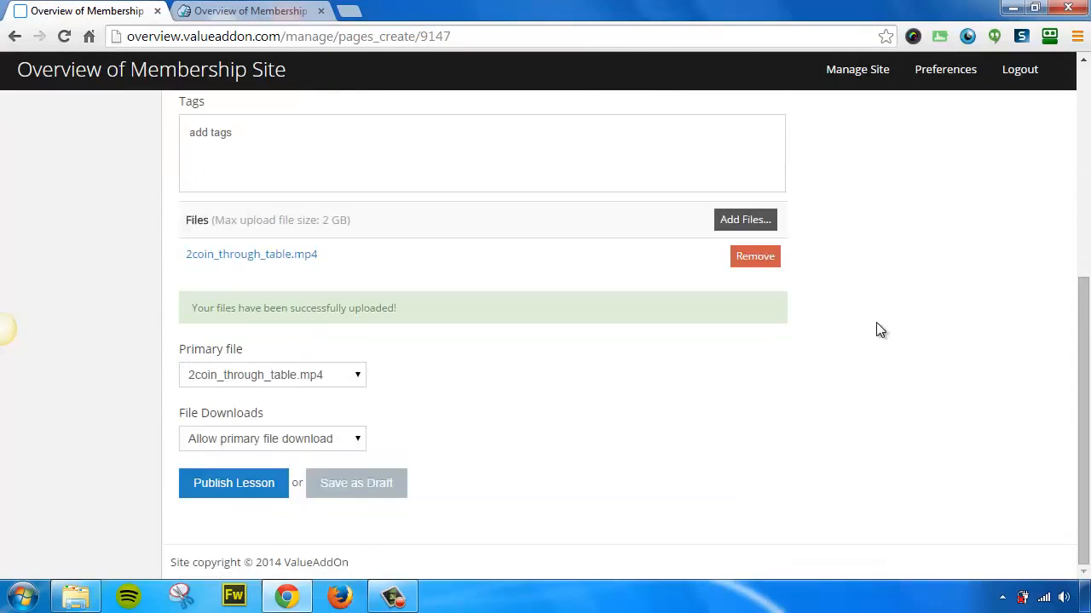
{"action": "left_click", "coordinate": [349, 383]}
{"action": "left_click", "coordinate": [281, 408]}
{"action": "left_click", "coordinate": [231, 494]}
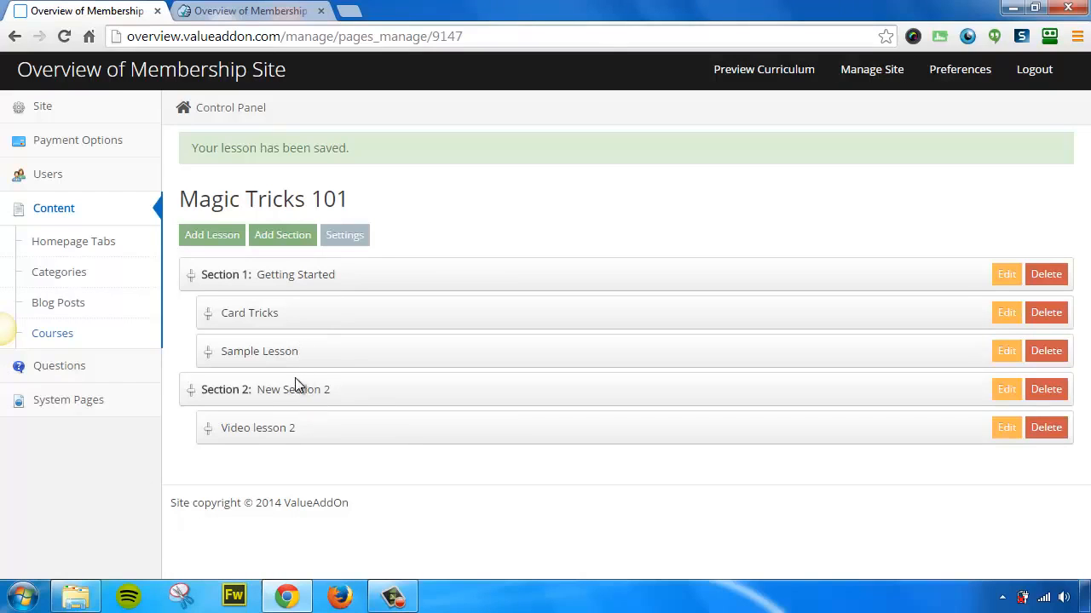
Refresh the member-facing course page to check the newly added section and lessons
{"action": "left_click", "coordinate": [247, 12]}
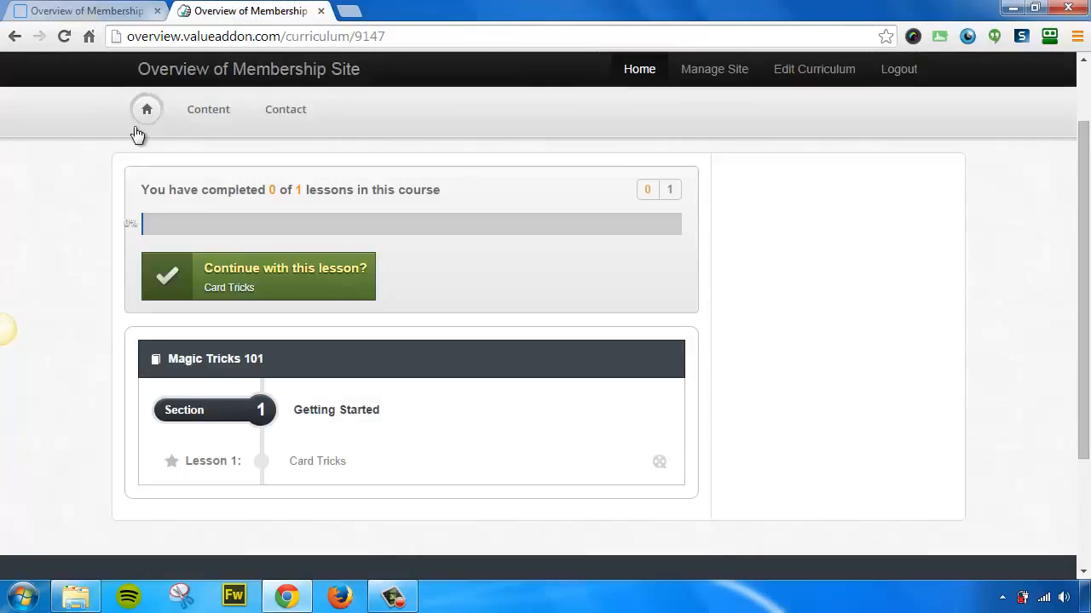
{"action": "left_click", "coordinate": [64, 36]}
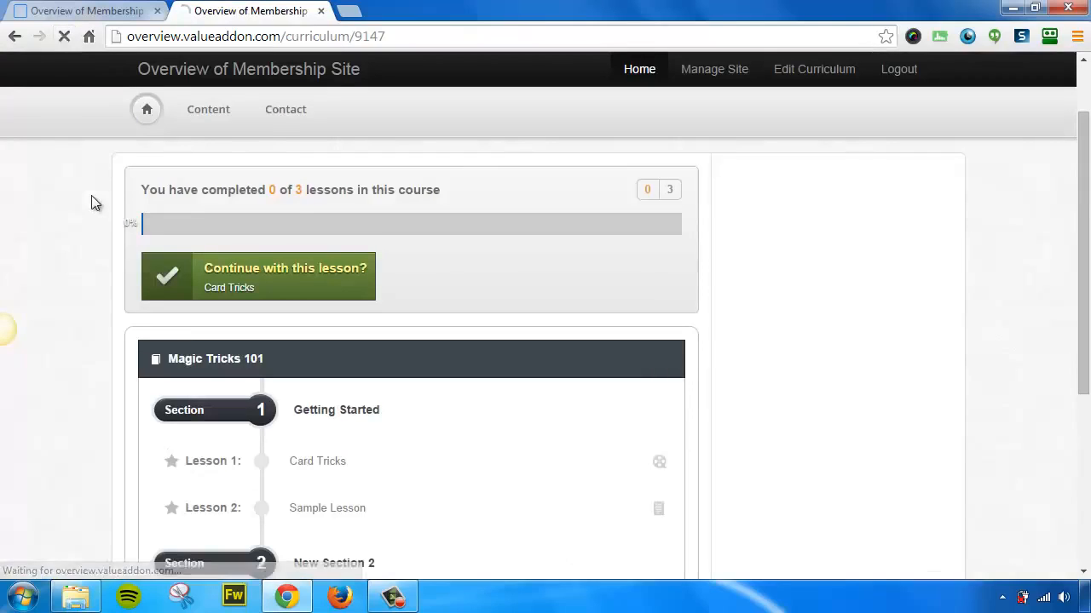
Examine the Card Tricks lesson in the member-facing course, including its video, downloadable files and notes area
{"action": "scroll", "coordinate": [477, 273], "scroll_direction": "down", "scroll_amount": 2}
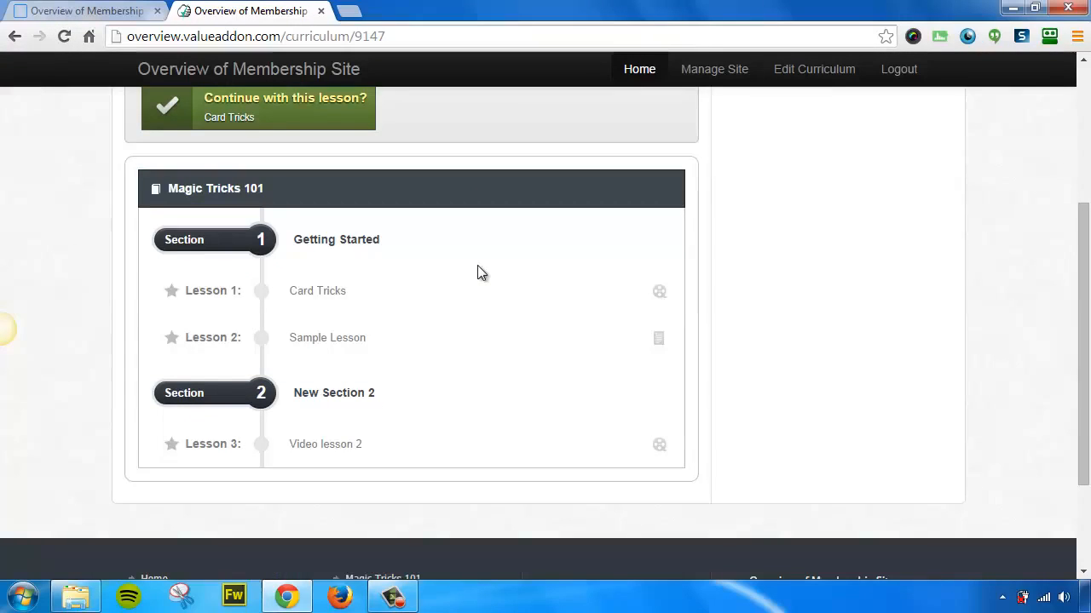
{"action": "left_click", "coordinate": [317, 293]}
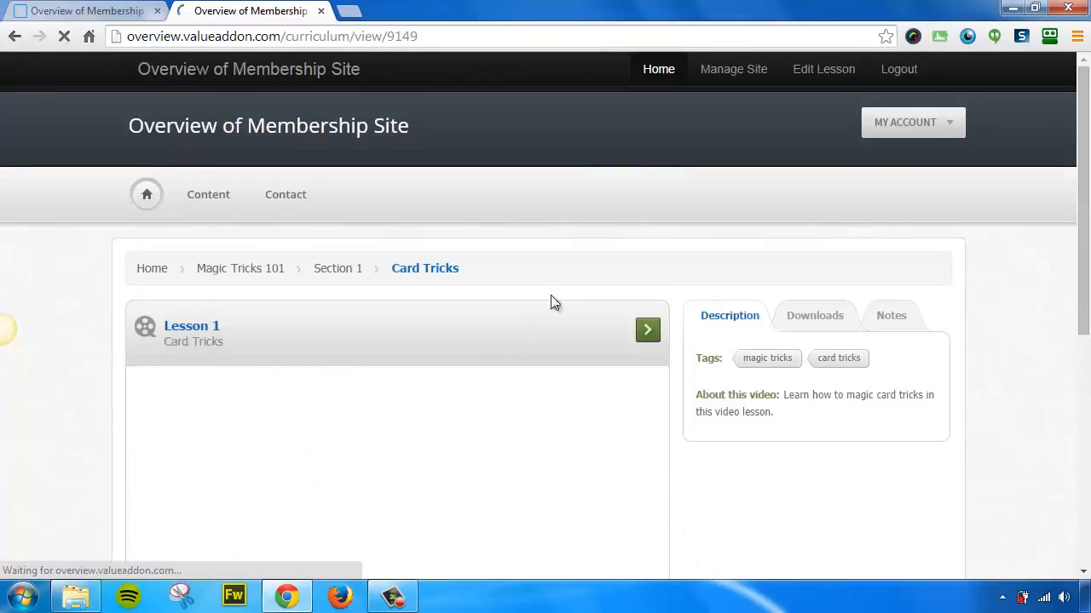
{"action": "scroll", "coordinate": [695, 281], "scroll_direction": "down", "scroll_amount": 1}
{"action": "scroll", "coordinate": [511, 434], "scroll_direction": "down", "scroll_amount": 1}
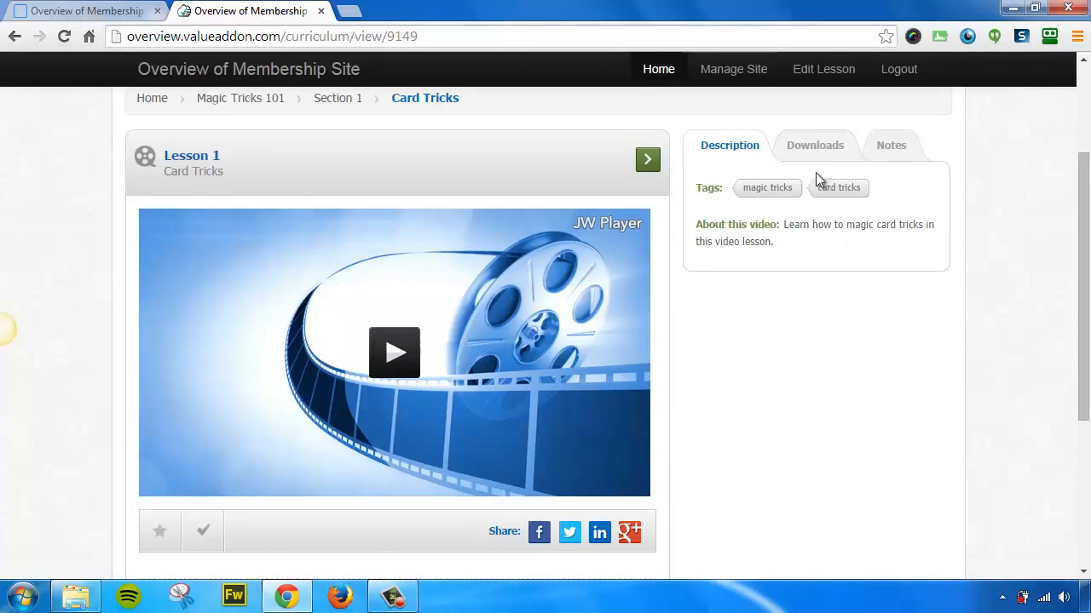
{"action": "left_click", "coordinate": [822, 149]}
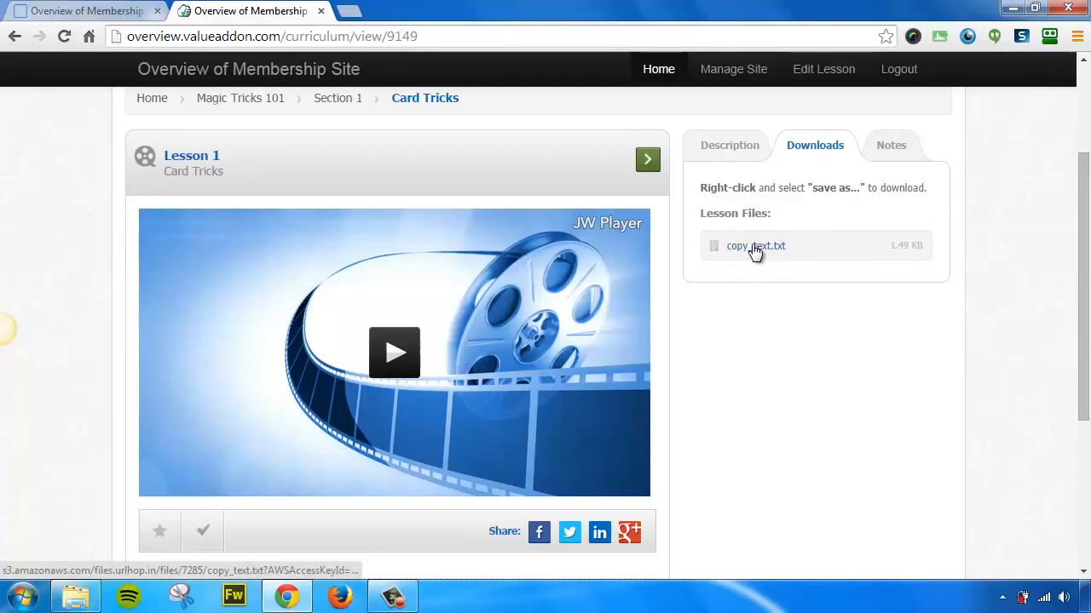
{"action": "left_click", "coordinate": [889, 153]}
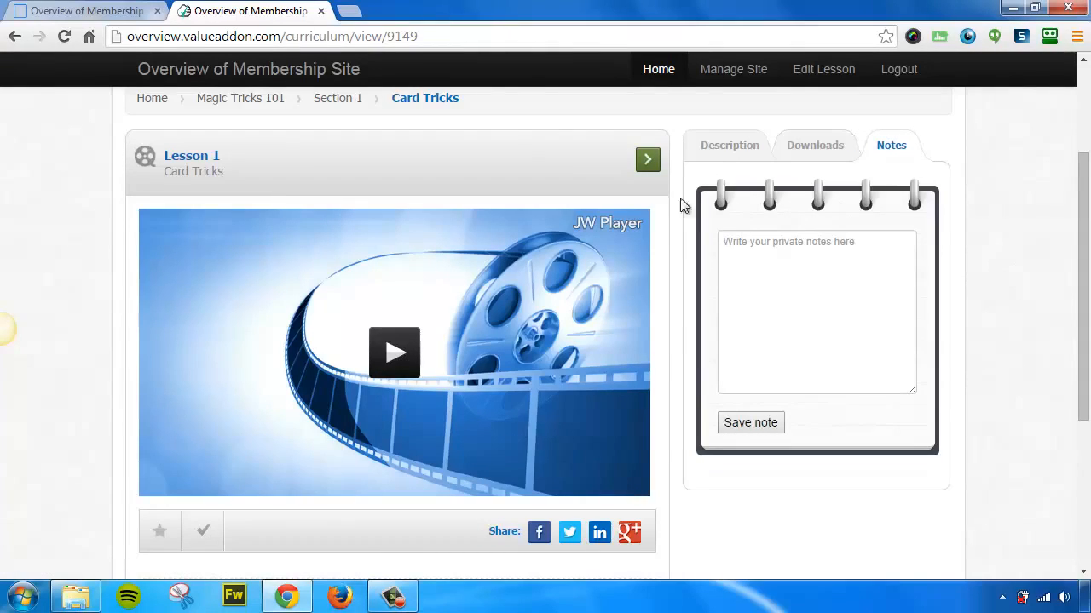
Check the Sample Lesson's text, downloads and notes, and advance to Video lesson 2
{"action": "left_click", "coordinate": [648, 164]}
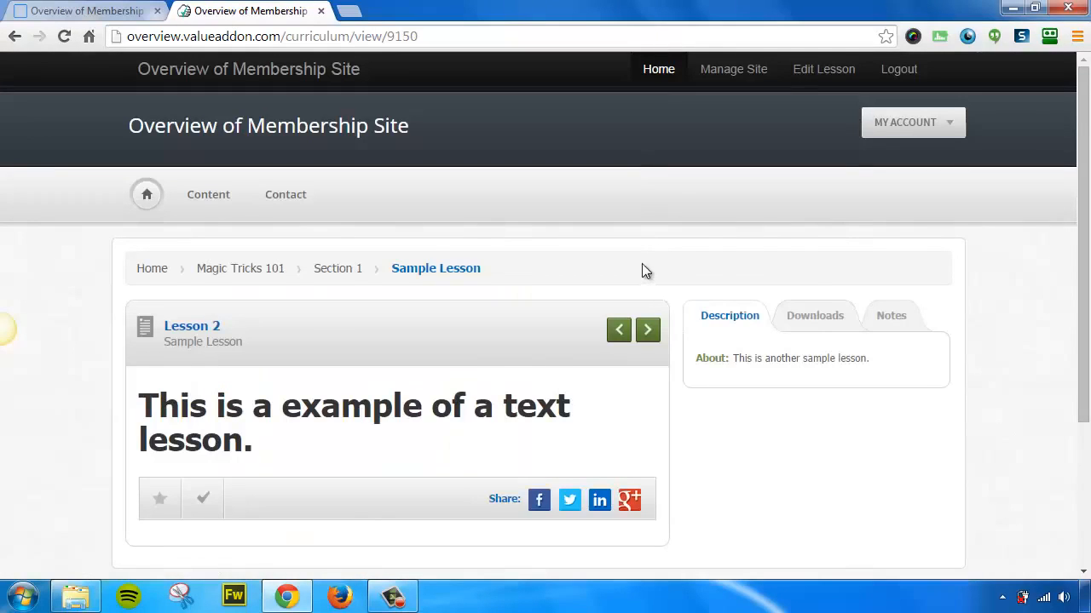
{"action": "scroll", "coordinate": [641, 265], "scroll_direction": "down", "scroll_amount": 1}
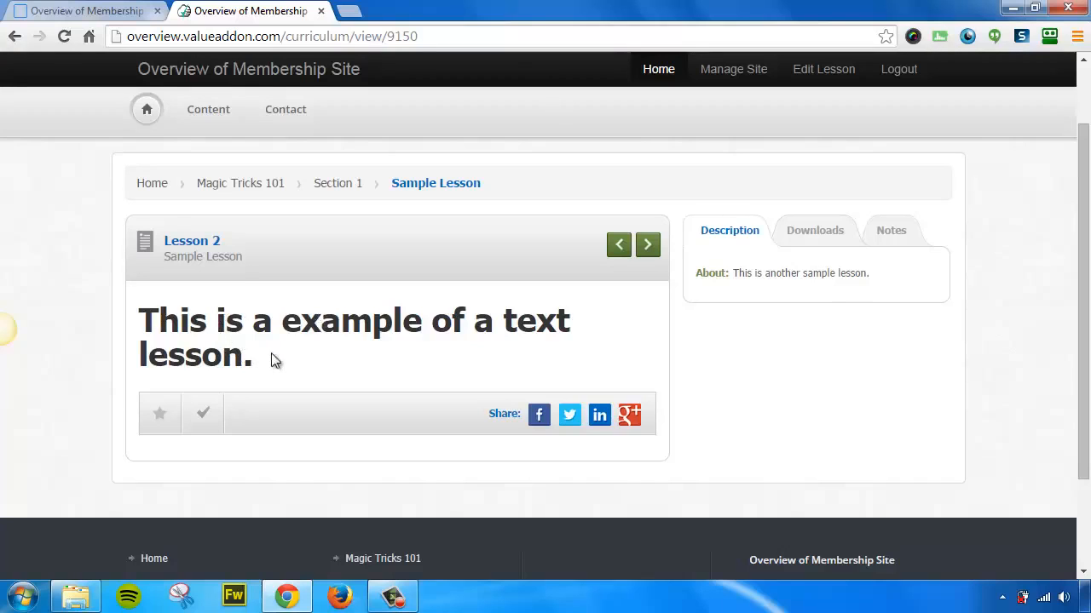
{"action": "left_click", "coordinate": [809, 231]}
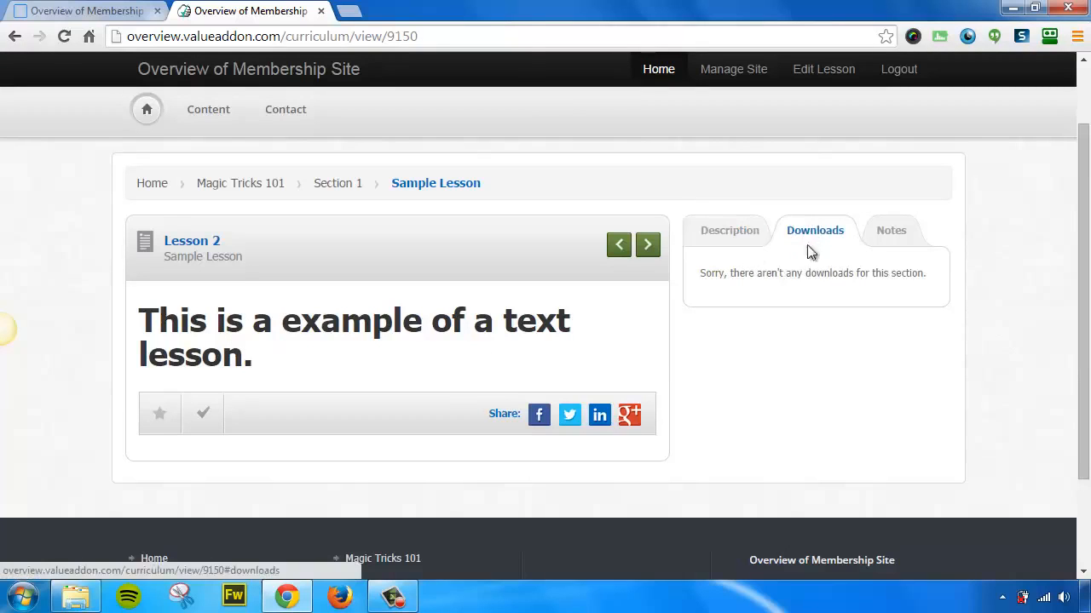
{"action": "left_click", "coordinate": [890, 231]}
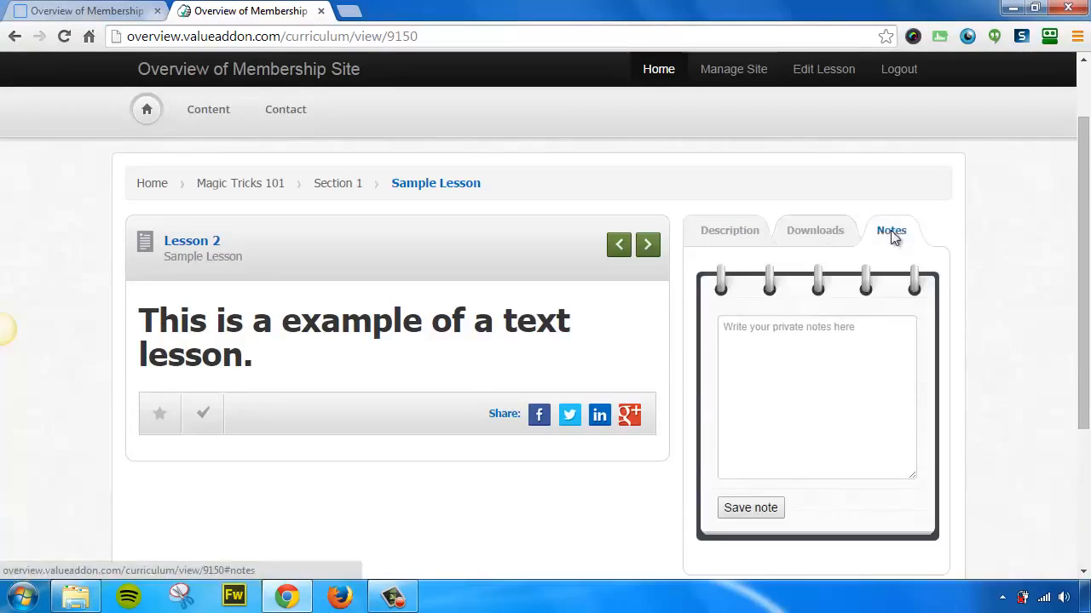
{"action": "left_click", "coordinate": [648, 247]}
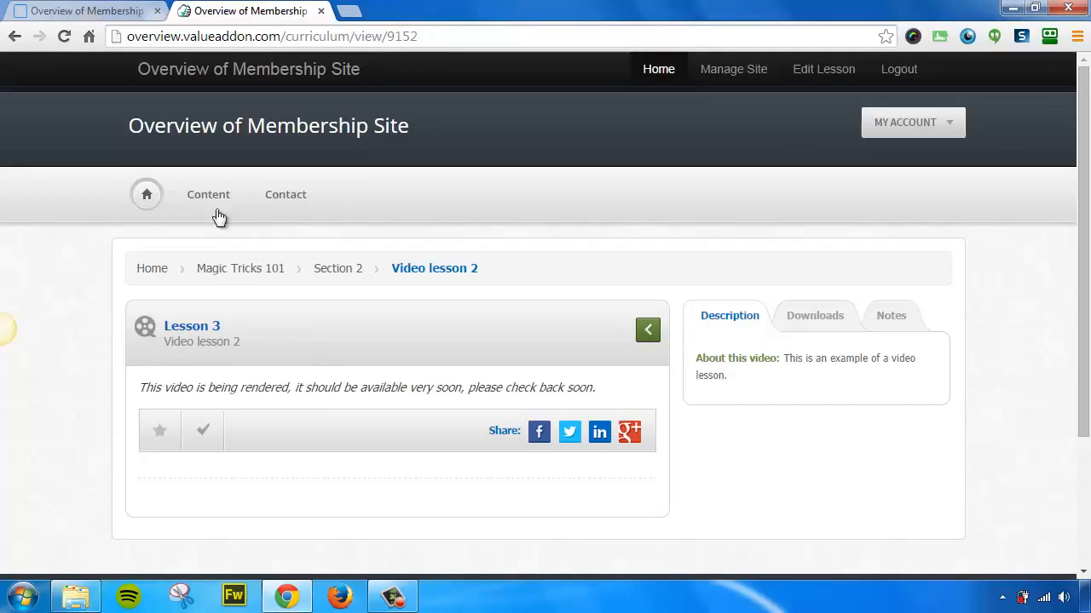
Check the member's progress in Magic Tricks 101 on the course page and in the homepage's available courses
{"action": "mouse_move", "coordinate": [209, 198]}
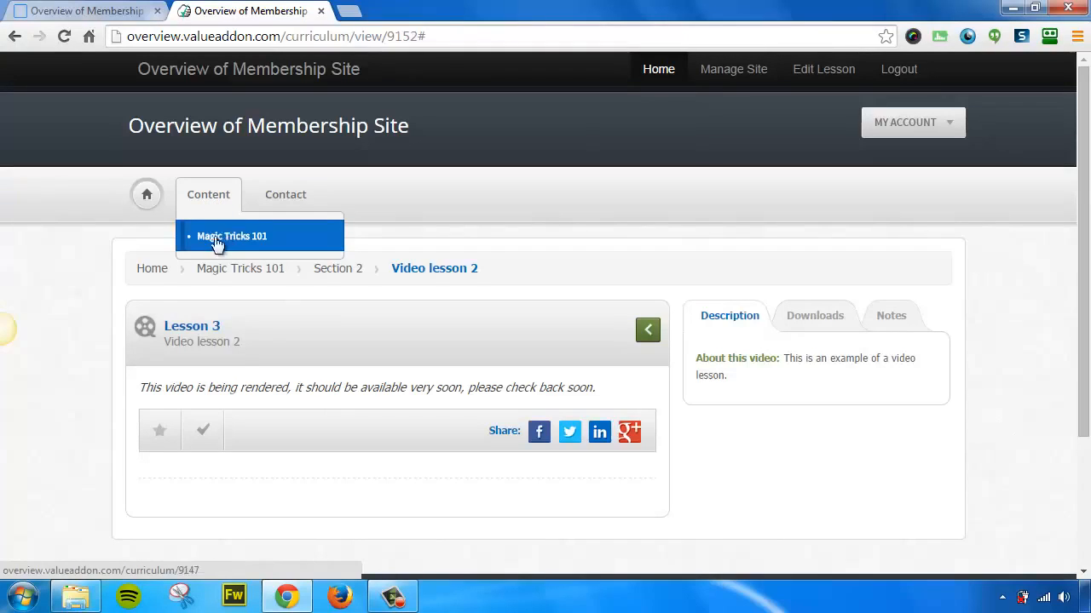
{"action": "left_click", "coordinate": [219, 244]}
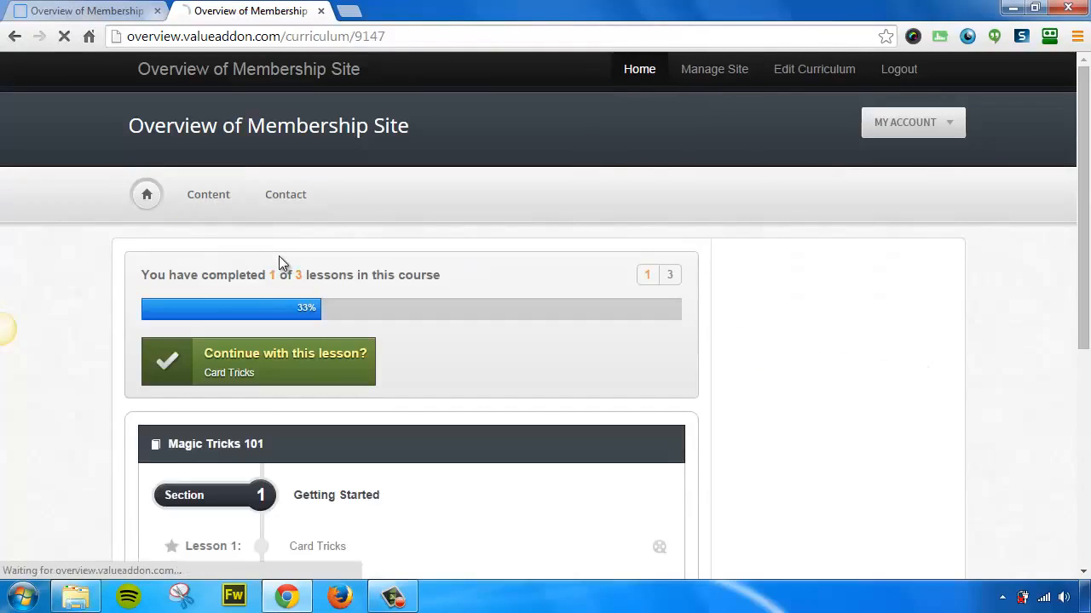
{"action": "left_click", "coordinate": [149, 196]}
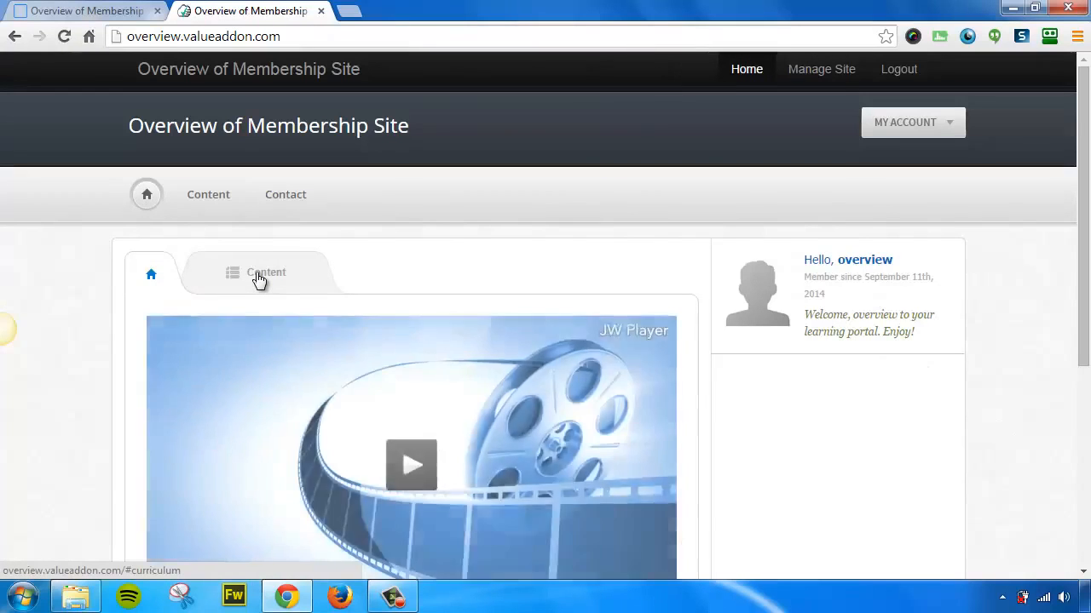
{"action": "left_click", "coordinate": [259, 281]}
{"action": "scroll", "coordinate": [377, 282], "scroll_direction": "down", "scroll_amount": 1}
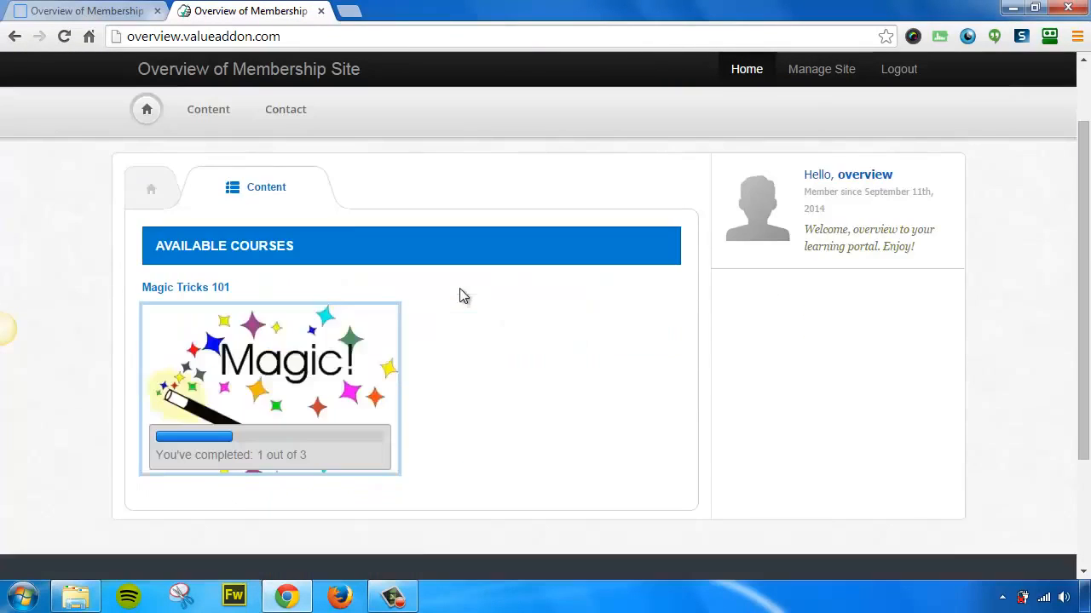
{"action": "mouse_move", "coordinate": [281, 348]}
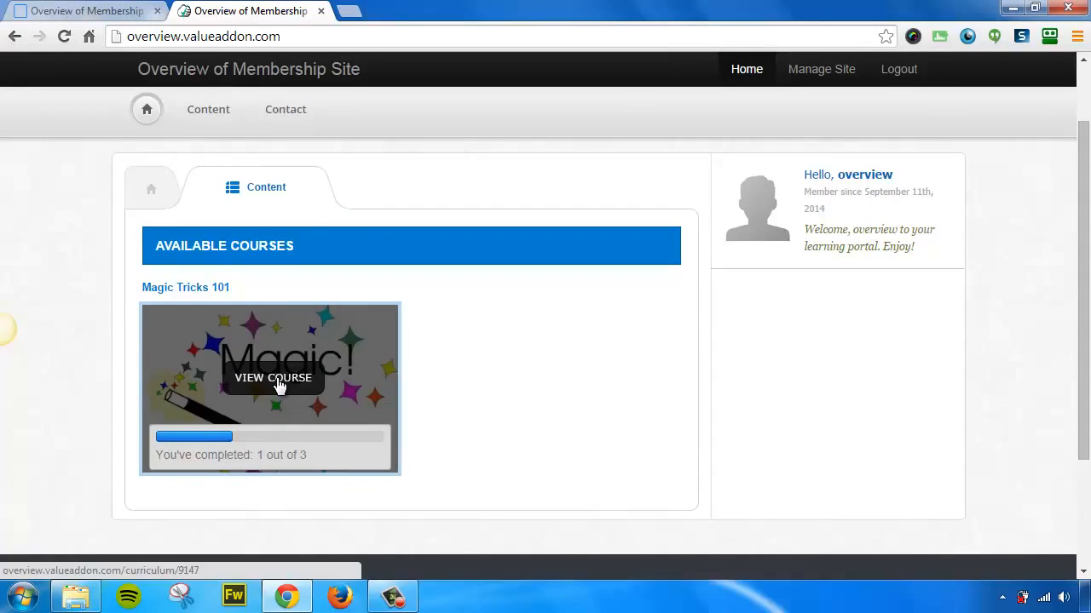
{"action": "left_click", "coordinate": [276, 379]}
{"action": "scroll", "coordinate": [460, 363], "scroll_direction": "down", "scroll_amount": 2}
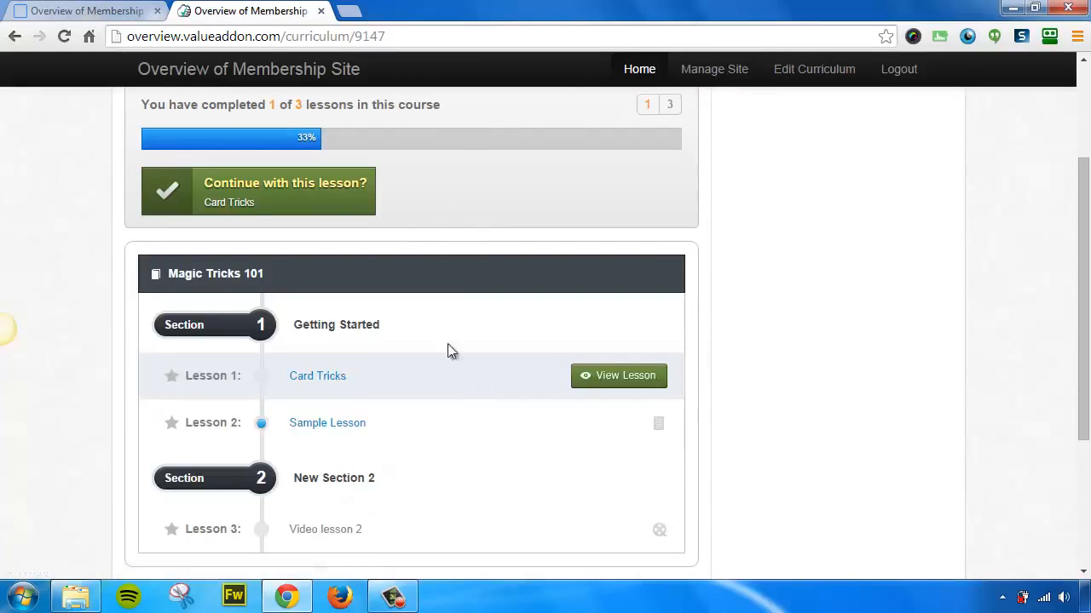
{"action": "scroll", "coordinate": [434, 350], "scroll_direction": "up", "scroll_amount": 2}
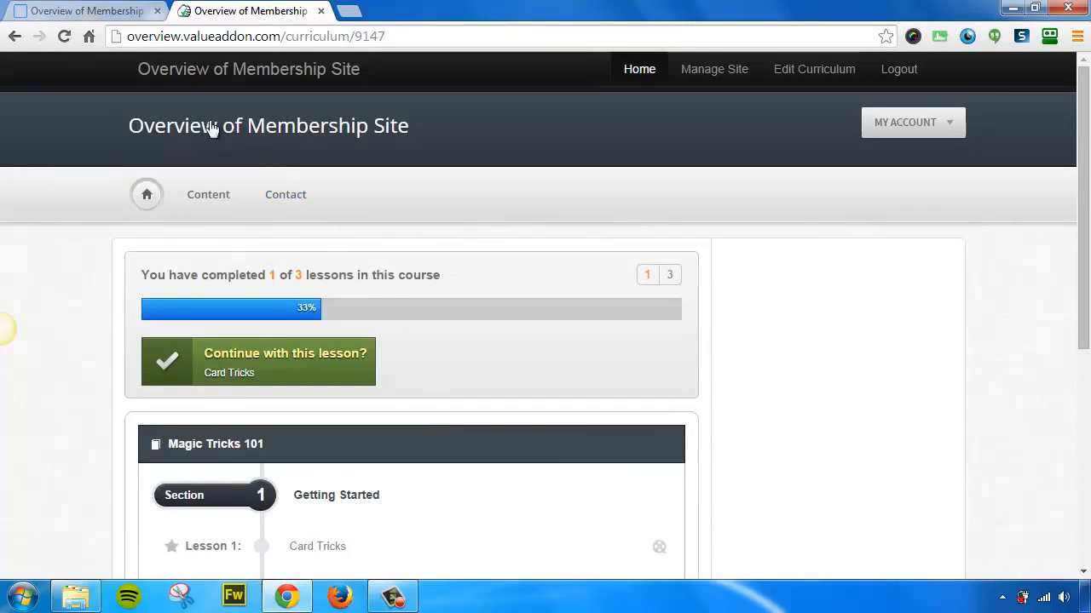
Compare the course's control panel page with the member homepage's list of available courses
{"action": "left_click", "coordinate": [111, 12]}
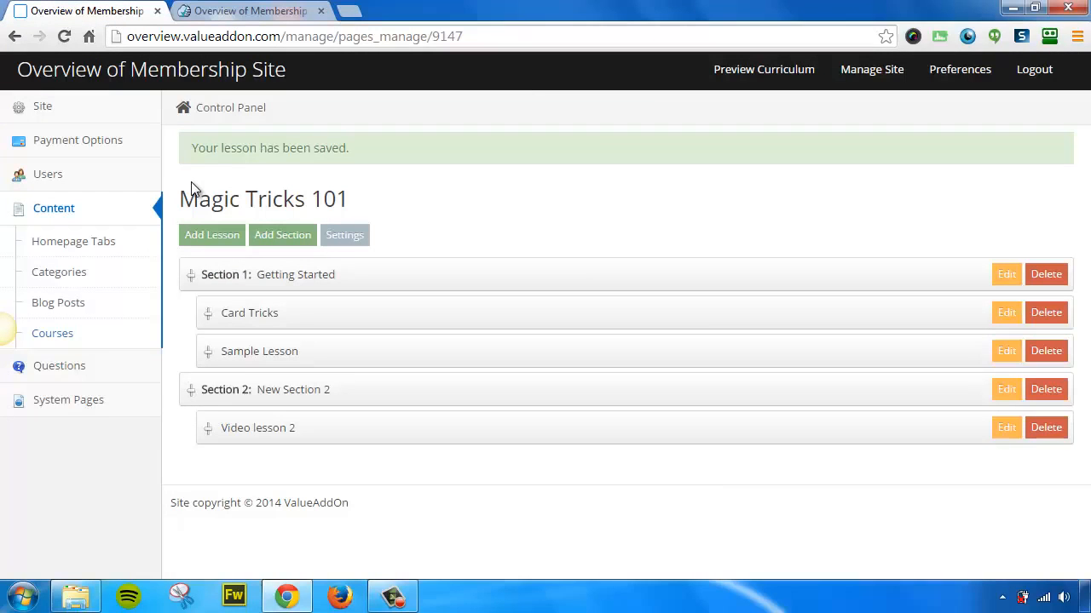
{"action": "left_click", "coordinate": [242, 12]}
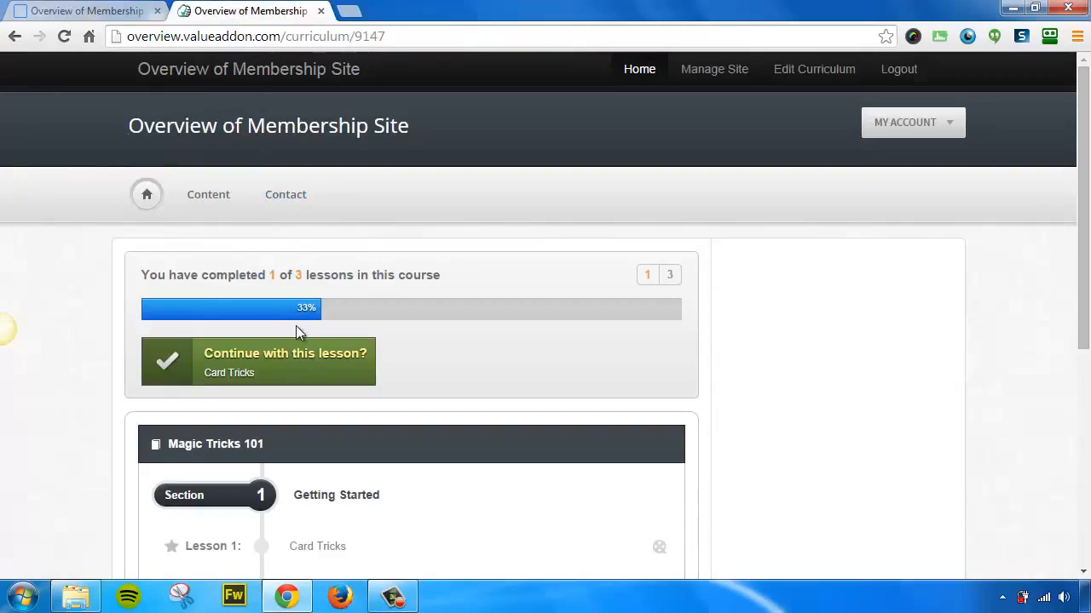
{"action": "right_click", "coordinate": [58, 231]}
{"action": "left_click", "coordinate": [82, 240]}
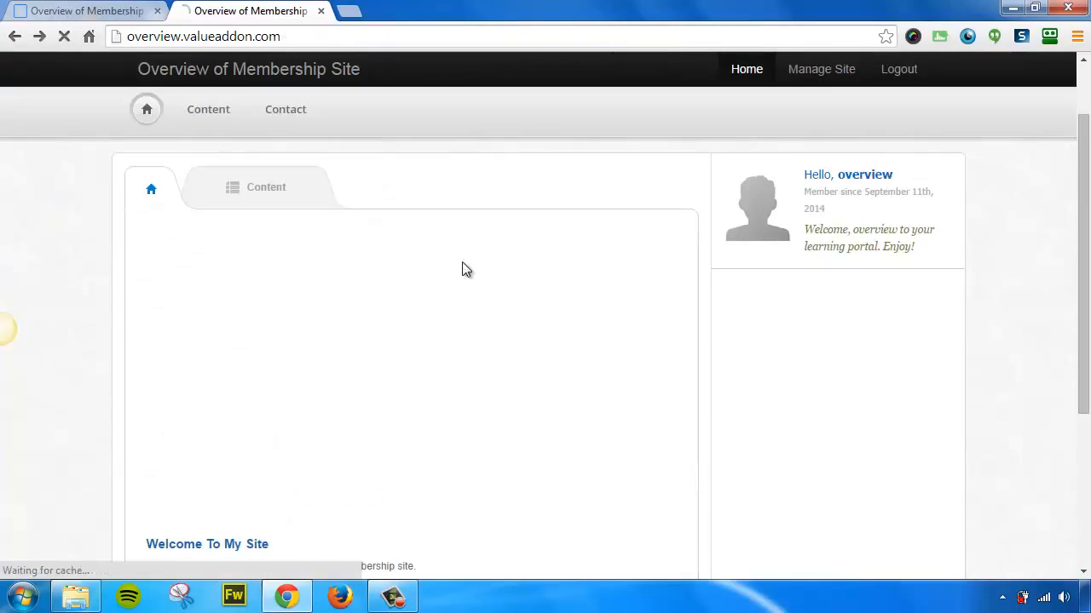
{"action": "left_click", "coordinate": [260, 197]}
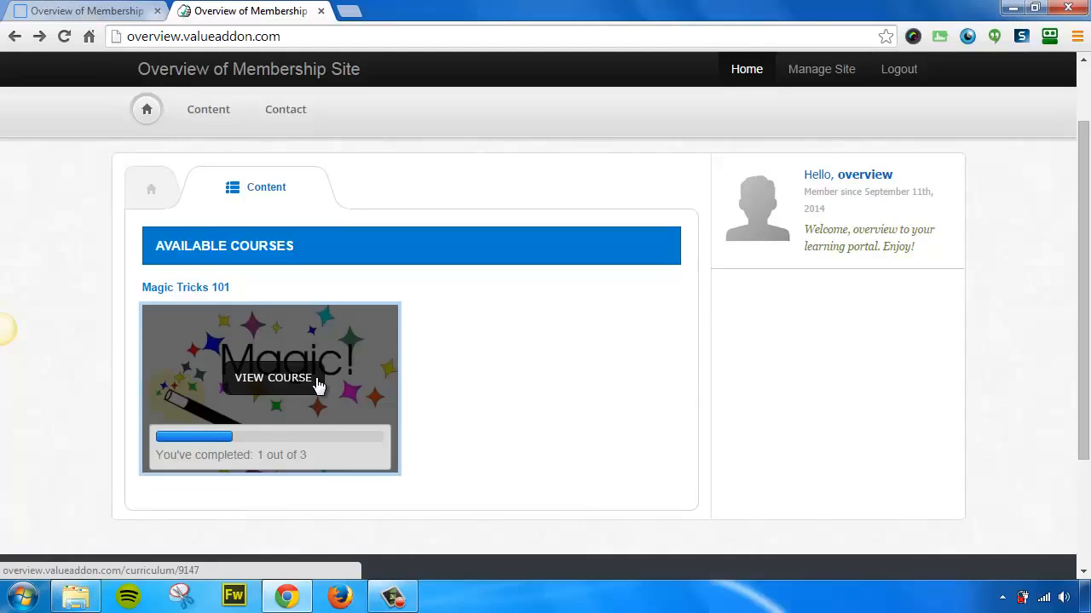
Create a blog post category named "Video Downloads" in the site's control panel
{"action": "left_click", "coordinate": [109, 12]}
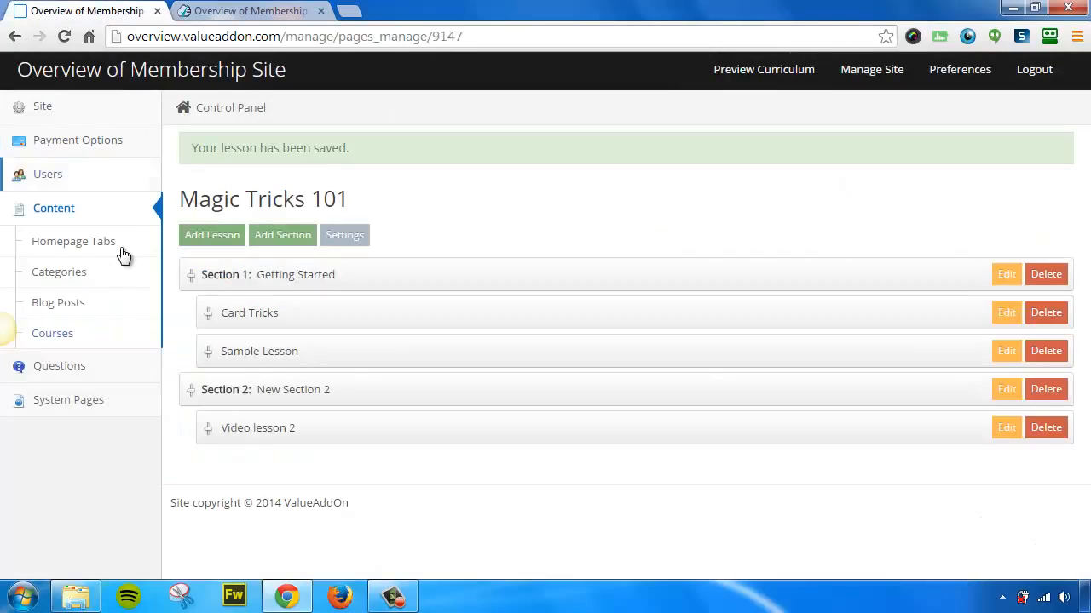
{"action": "left_click", "coordinate": [86, 305]}
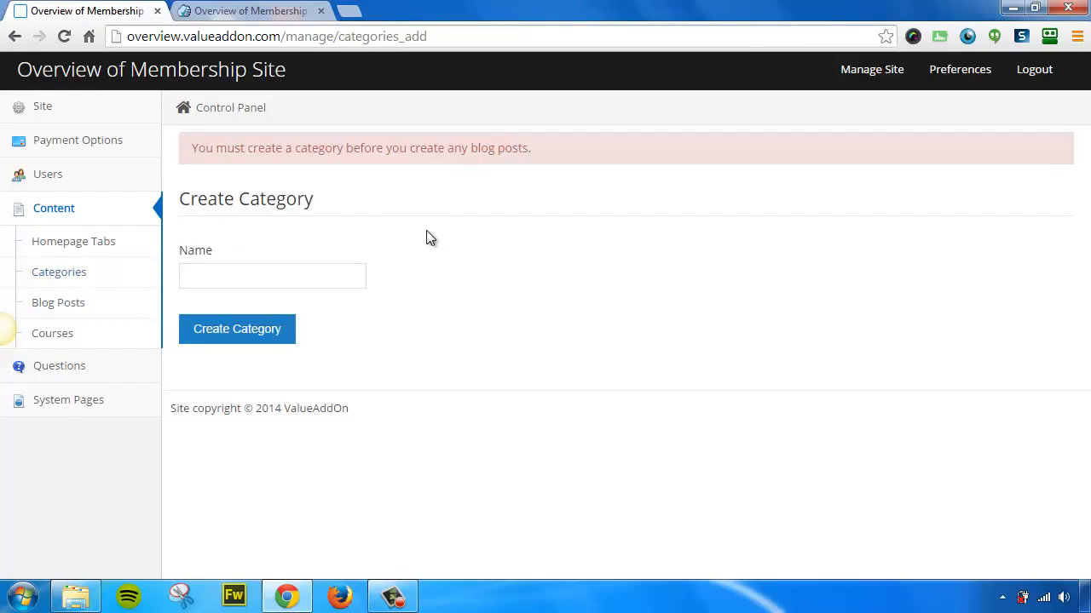
{"action": "left_click", "coordinate": [294, 276]}
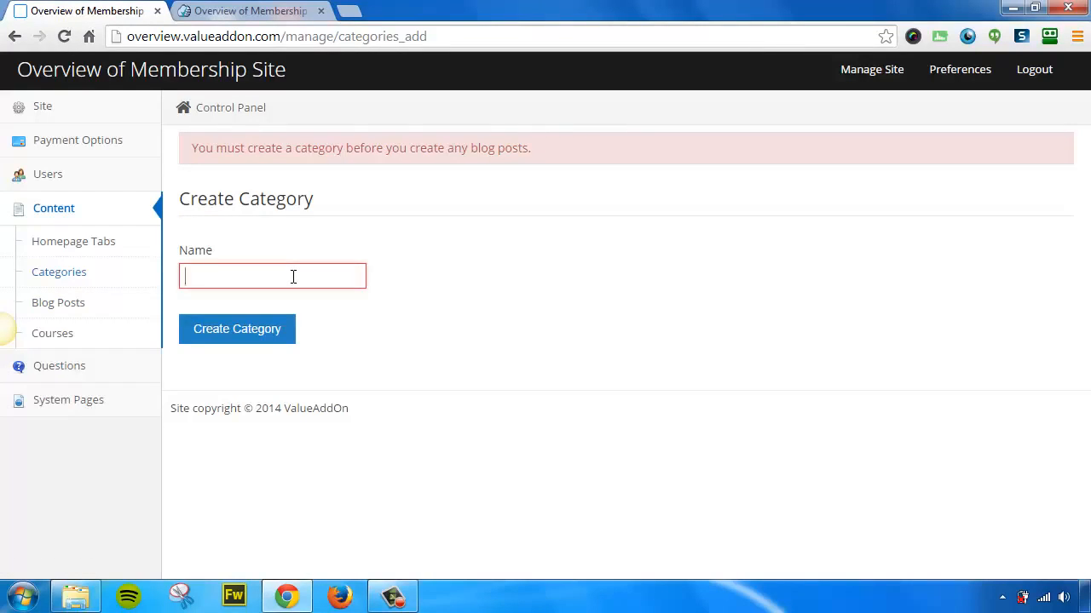
{"action": "type", "text": "Video Downlo"}
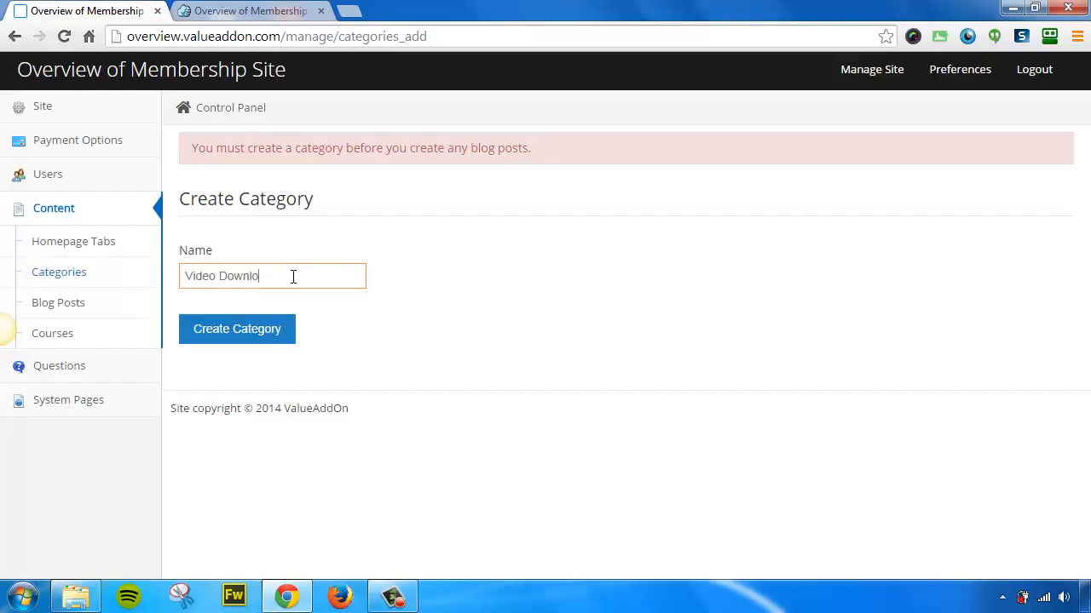
{"action": "type", "text": "ads"}
{"action": "left_click", "coordinate": [234, 337]}
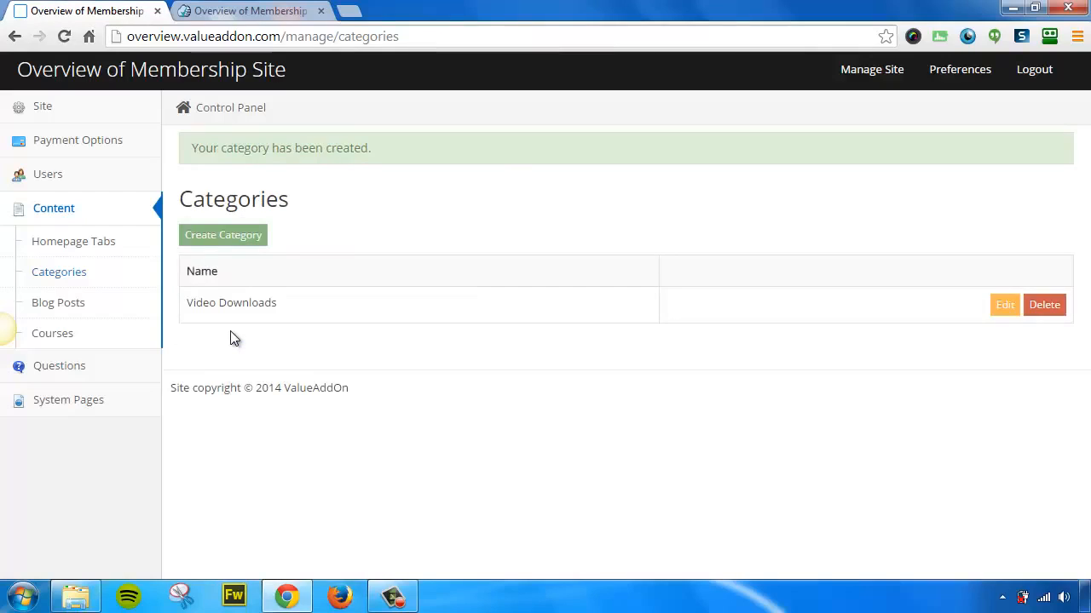
Start a new blog post of type Text titled "This is a sample video download blog post"
{"action": "left_click", "coordinate": [89, 304]}
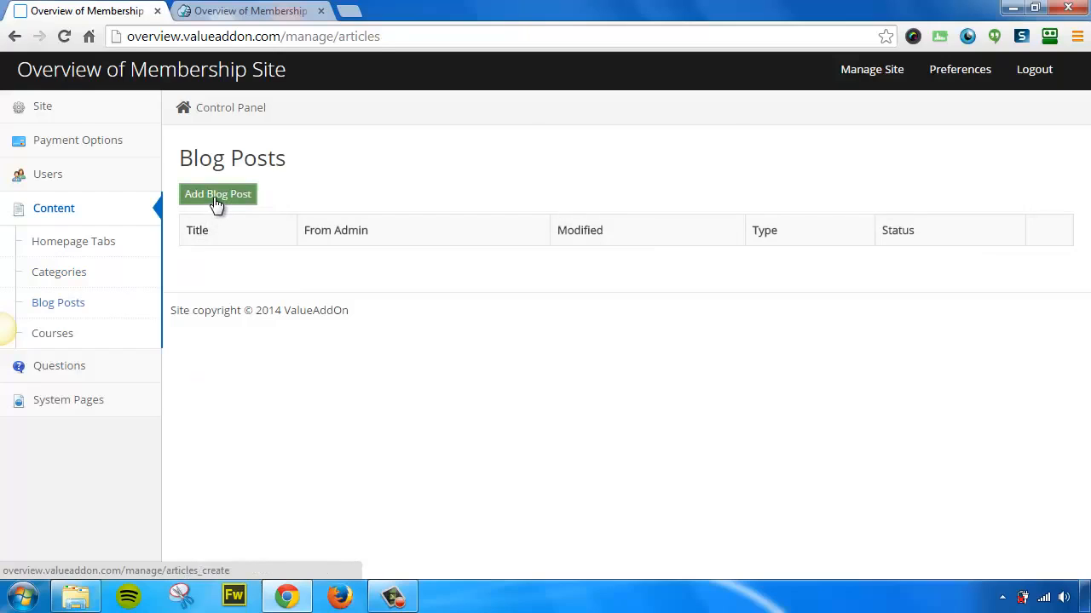
{"action": "left_click", "coordinate": [217, 202]}
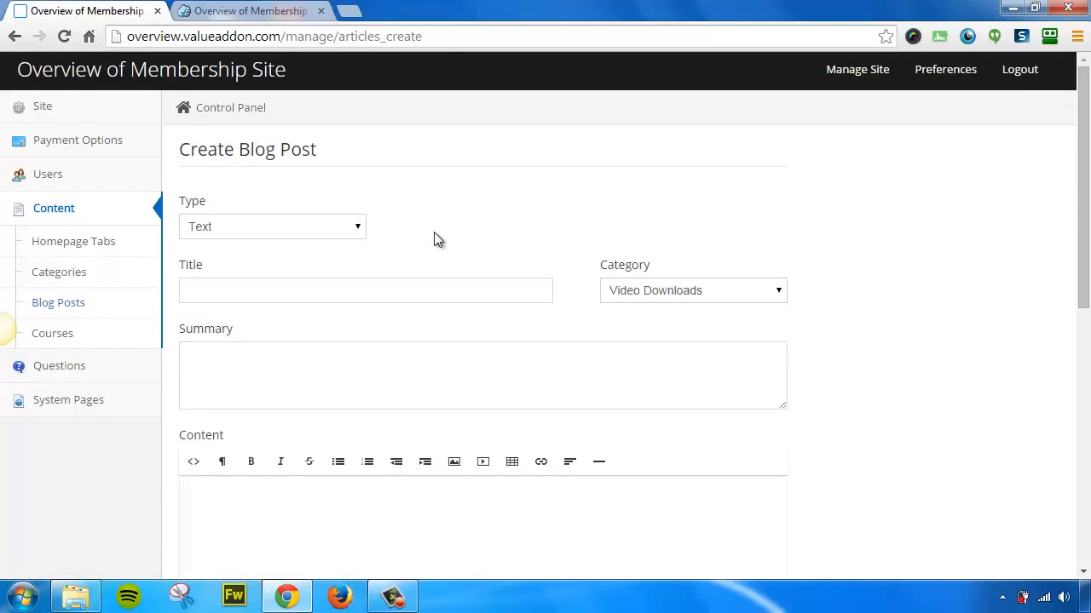
{"action": "left_click", "coordinate": [351, 232]}
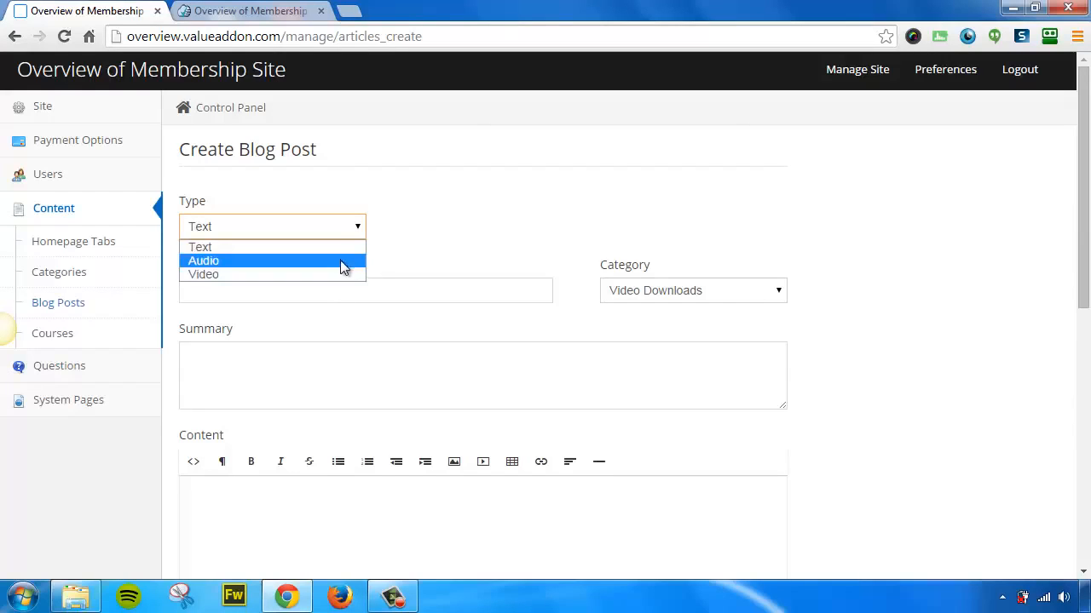
{"action": "left_click", "coordinate": [339, 248]}
{"action": "left_click", "coordinate": [332, 285]}
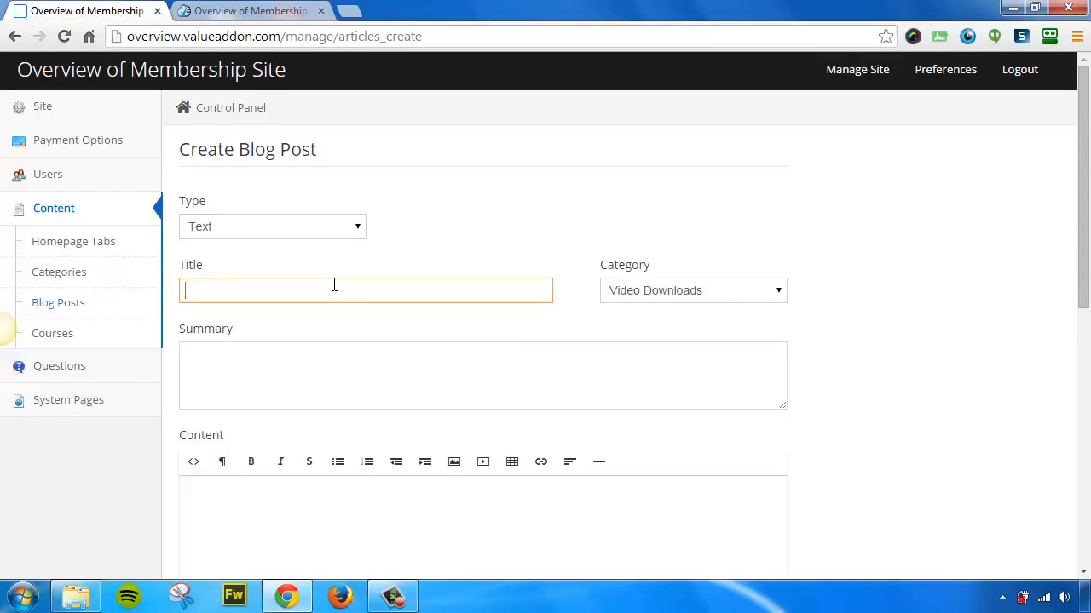
{"action": "type", "text": "This is a sample video download "}
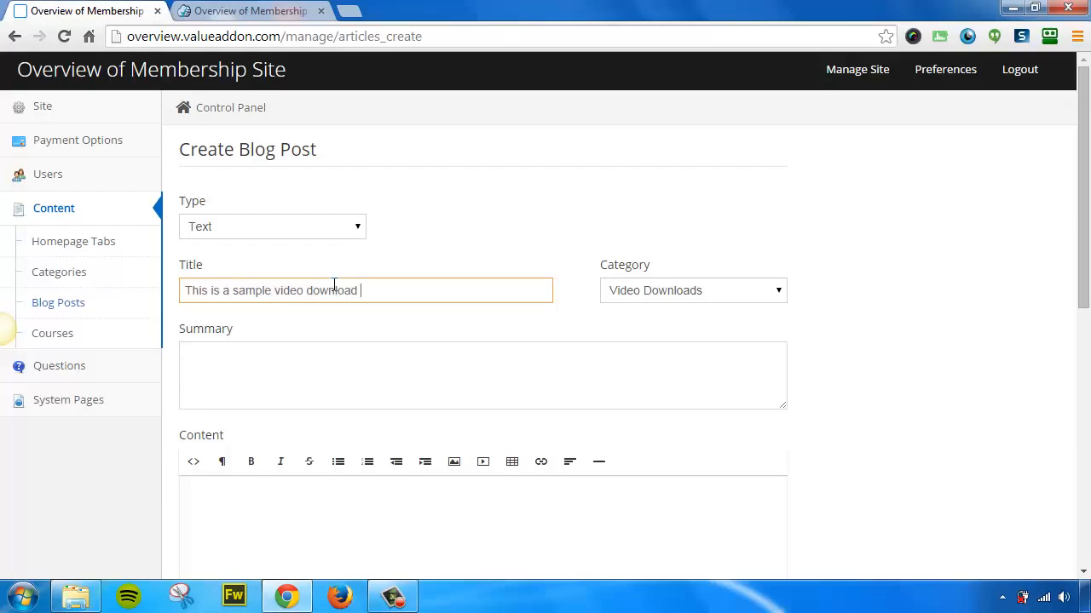
{"action": "type", "text": "blog po"}
Enter the post's summary "Download your video file in the tab to the right!" and the content "Did you download your video file."
{"action": "key", "text": "Tab"}
{"action": "key", "text": "Tab"}
{"action": "type", "text": "Download your"}
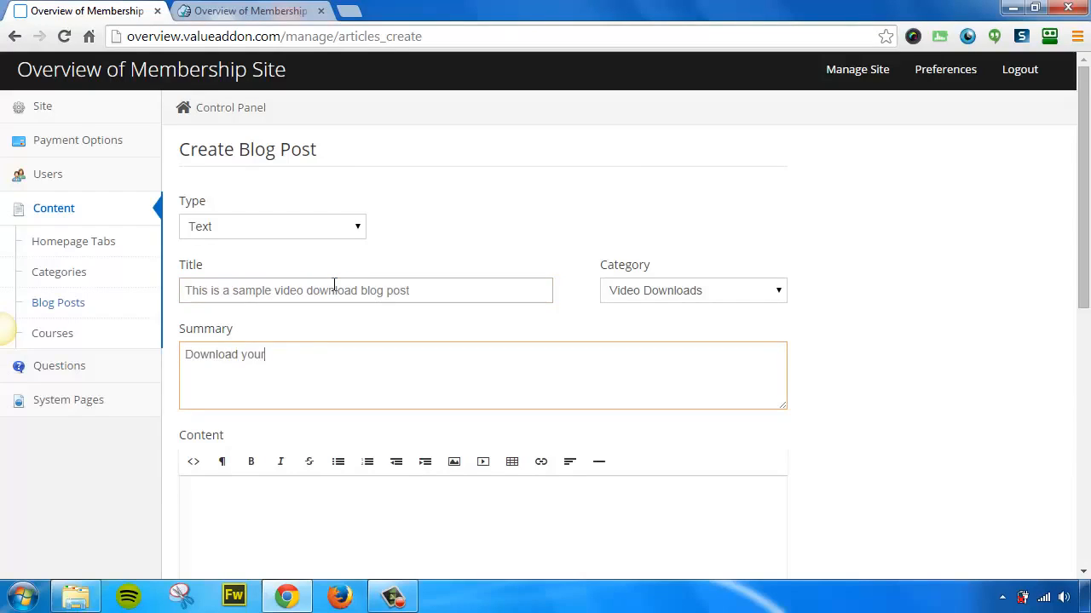
{"action": "type", "text": " video file in the tab to the right!"}
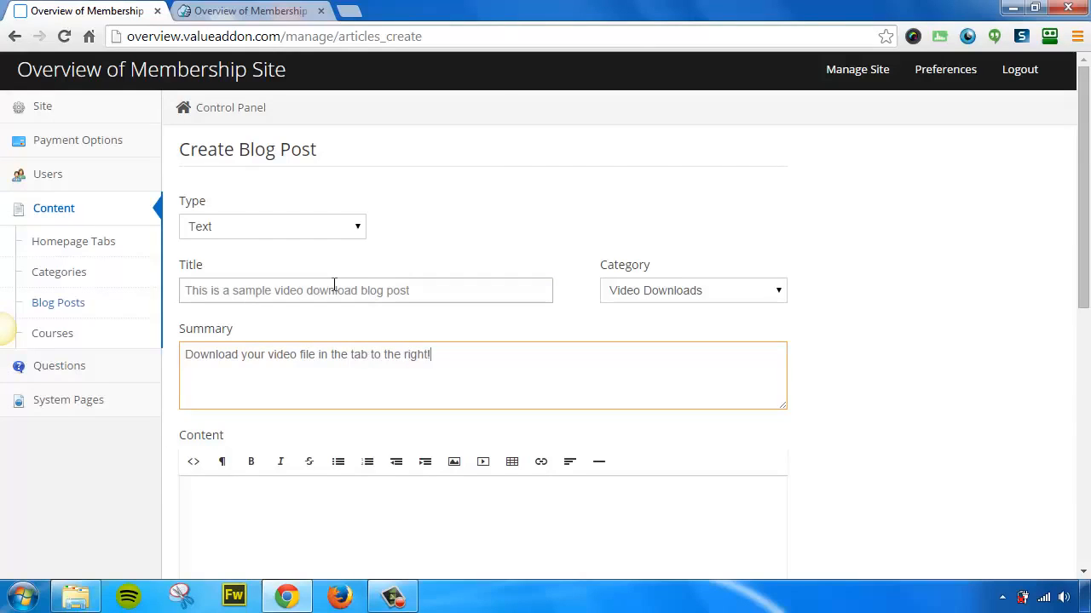
{"action": "scroll", "coordinate": [454, 320], "scroll_direction": "down", "scroll_amount": 2}
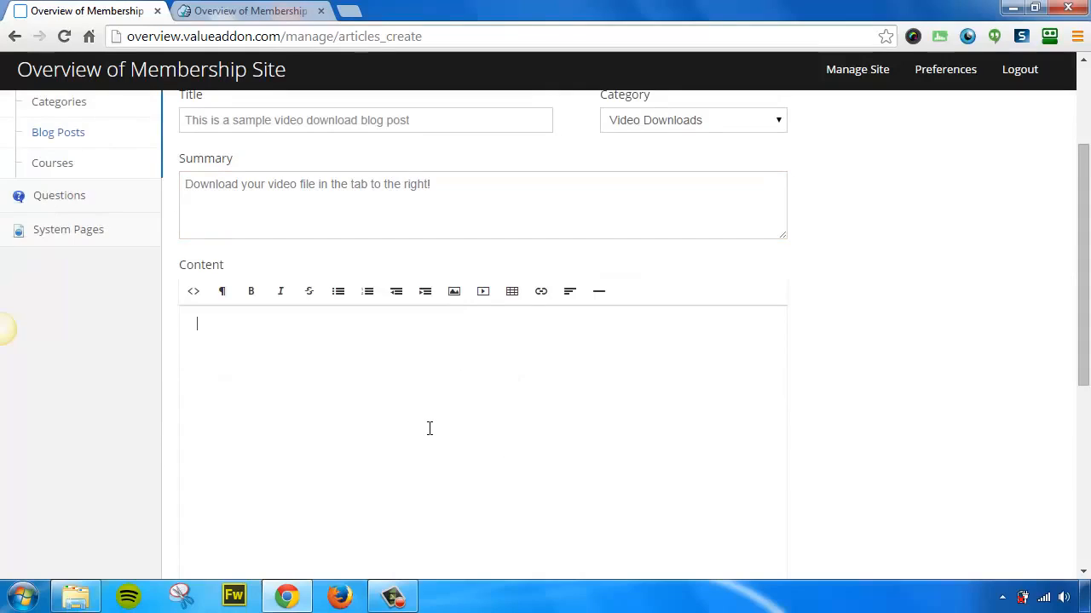
{"action": "type", "text": "Did you download your video file."}
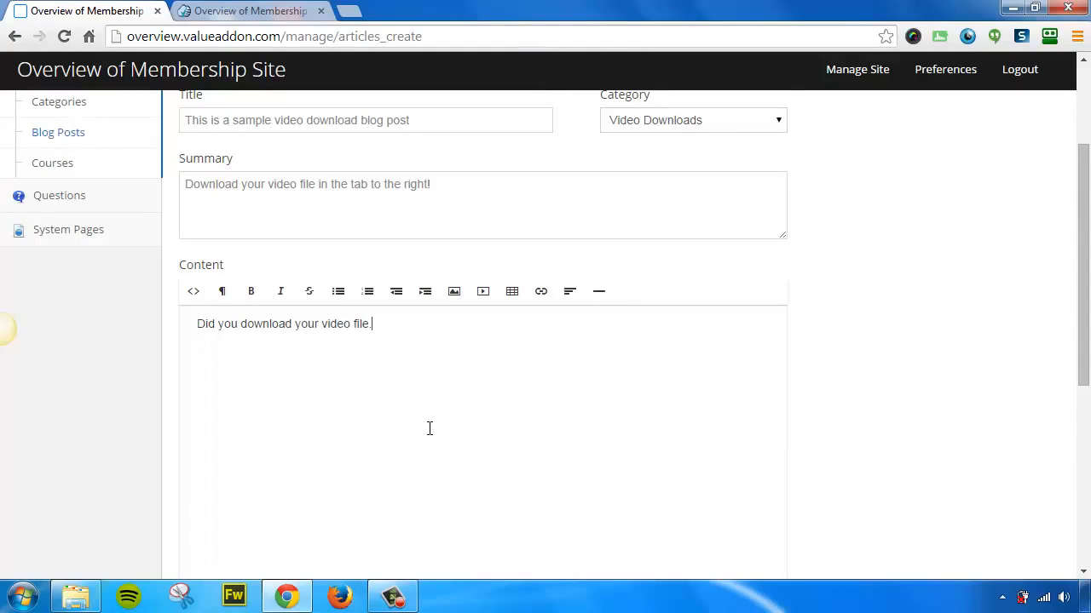
Attach the video file 1card_trick.mp4 to the sample video download blog post and publish the post
{"action": "scroll", "coordinate": [495, 353], "scroll_direction": "down", "scroll_amount": 5}
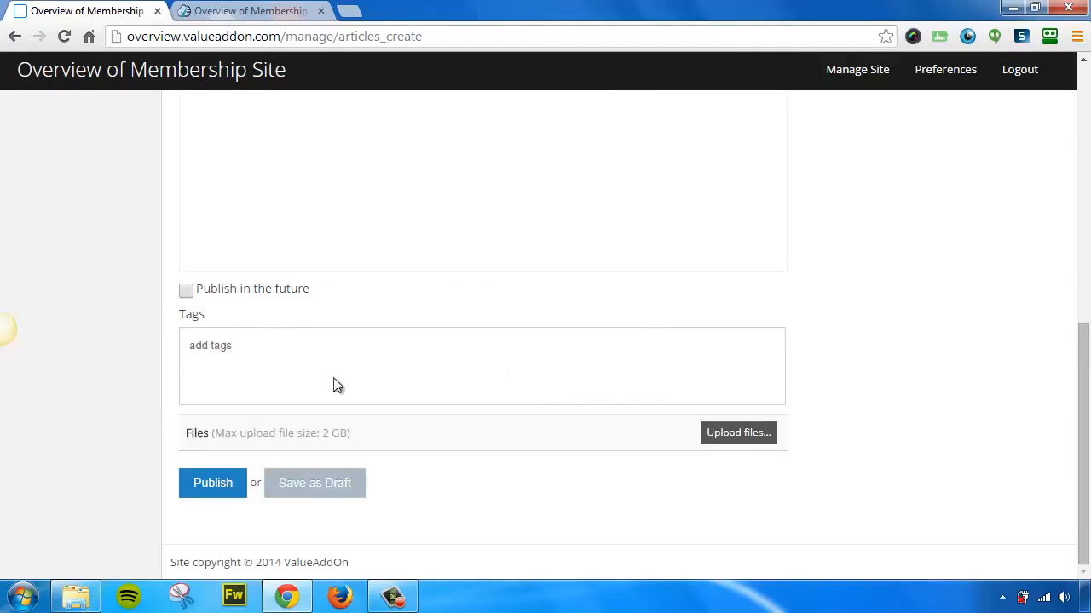
{"action": "left_click", "coordinate": [735, 435]}
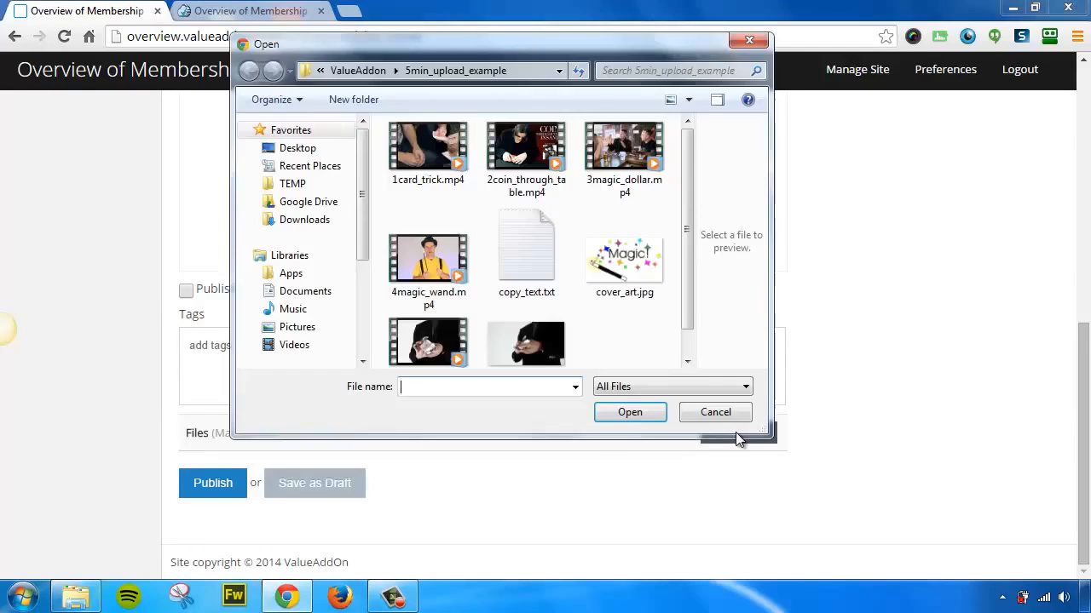
{"action": "left_click", "coordinate": [449, 176]}
{"action": "left_click", "coordinate": [657, 418]}
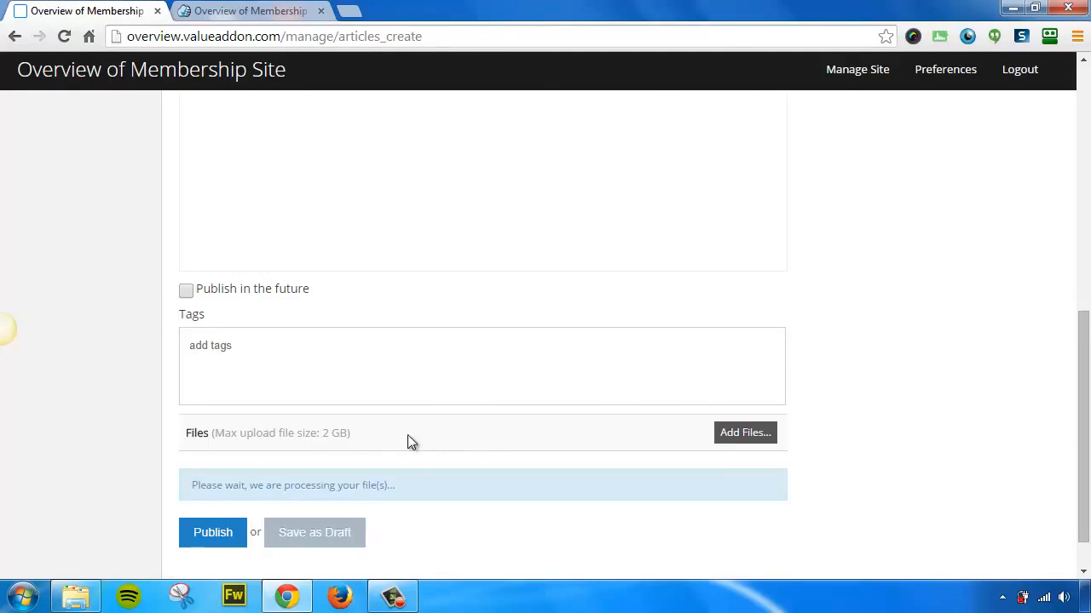
{"action": "scroll", "coordinate": [344, 409], "scroll_direction": "down", "scroll_amount": 1}
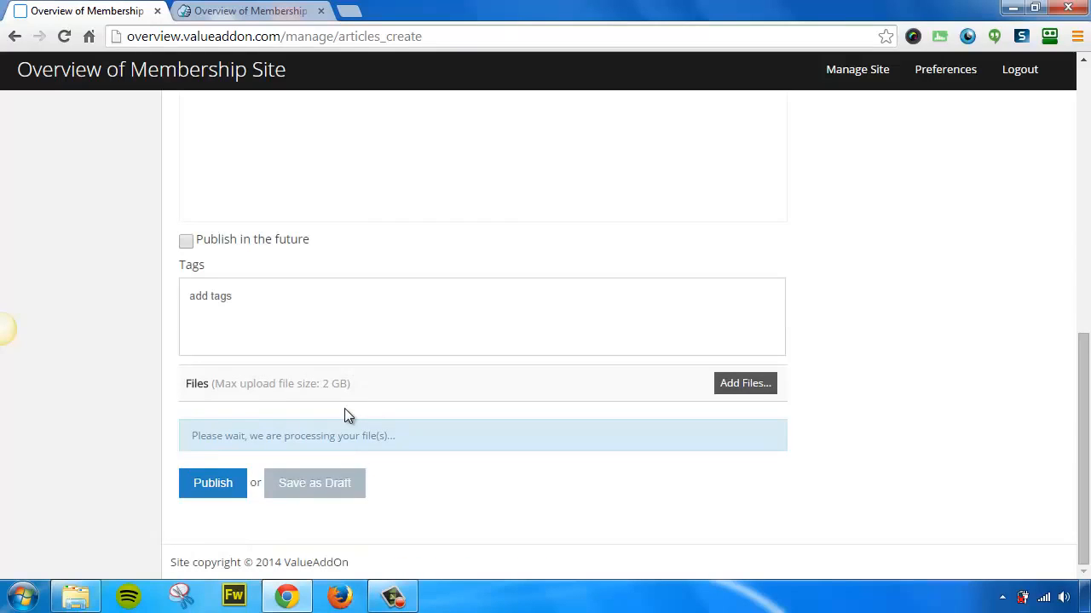
{"action": "left_click", "coordinate": [220, 529]}
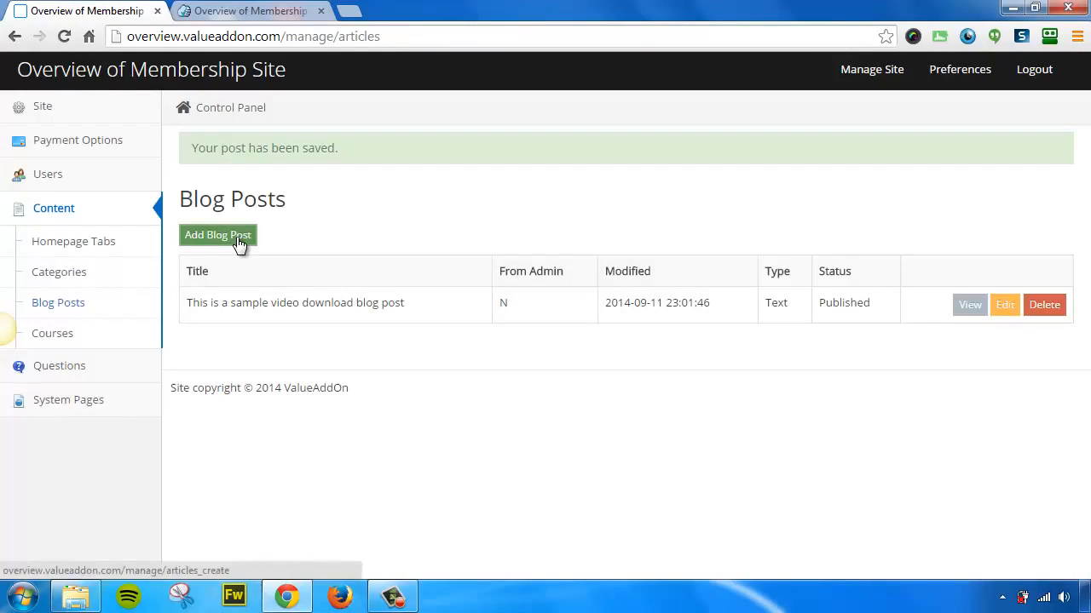
Start a new blog post of type Video titled "This is a video post again." with the summary "Another example goes here."
{"action": "left_click", "coordinate": [234, 243]}
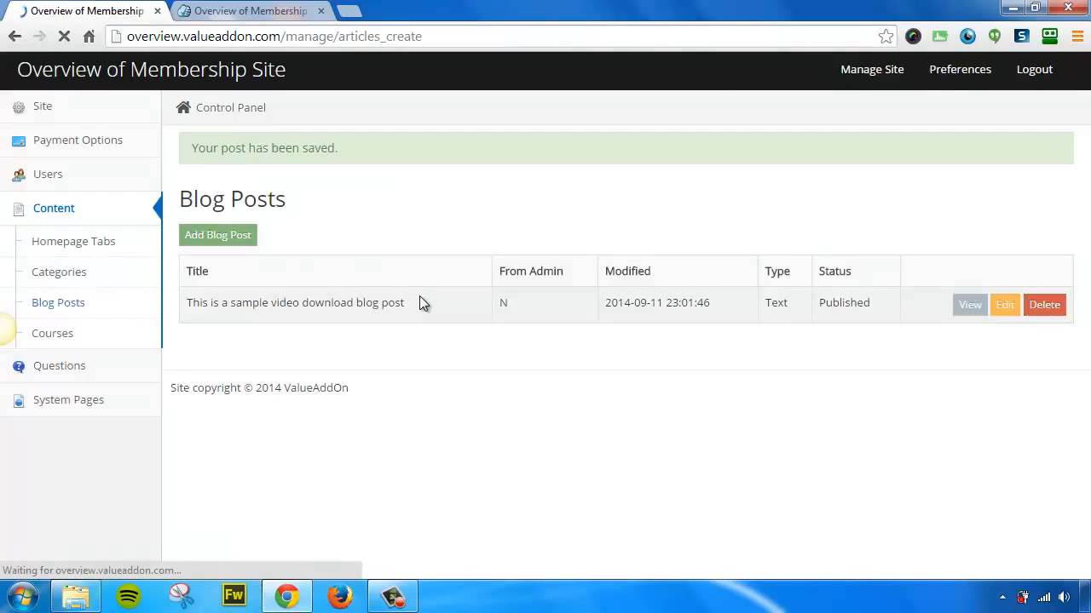
{"action": "left_click", "coordinate": [289, 229]}
{"action": "left_click", "coordinate": [280, 273]}
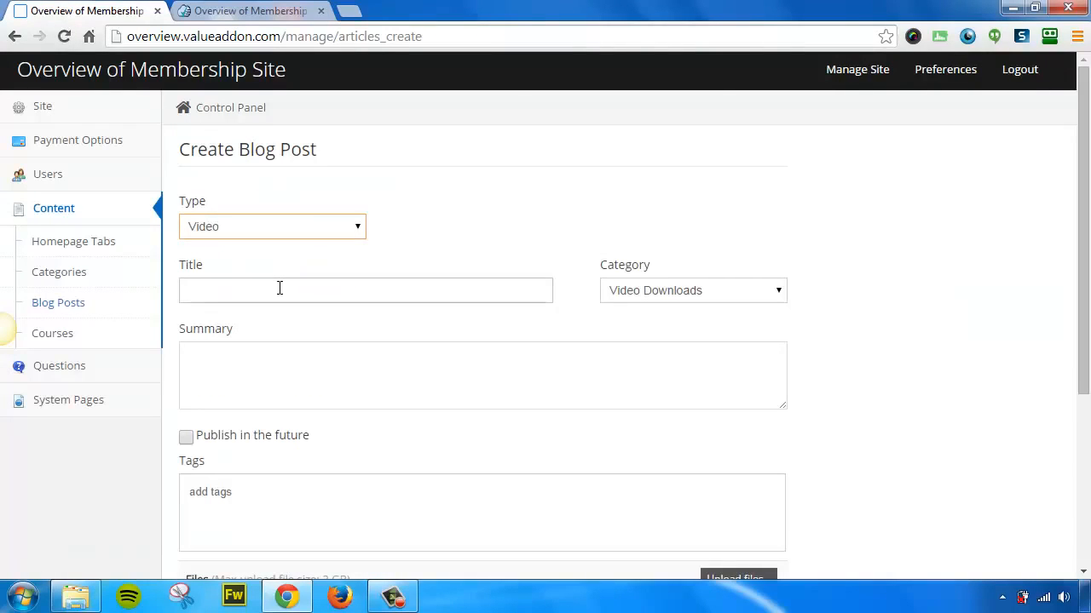
{"action": "left_click", "coordinate": [278, 289]}
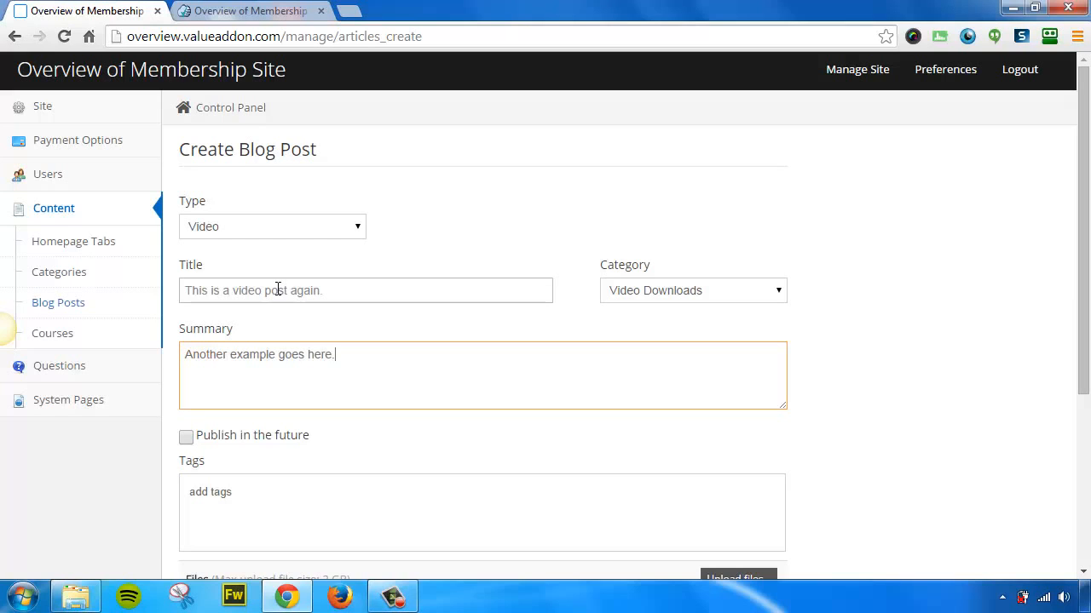
Attach the video file 2coin_through_table.mp4 to the new video post and publish it
{"action": "scroll", "coordinate": [632, 401], "scroll_direction": "down", "scroll_amount": 2}
{"action": "left_click", "coordinate": [716, 411]}
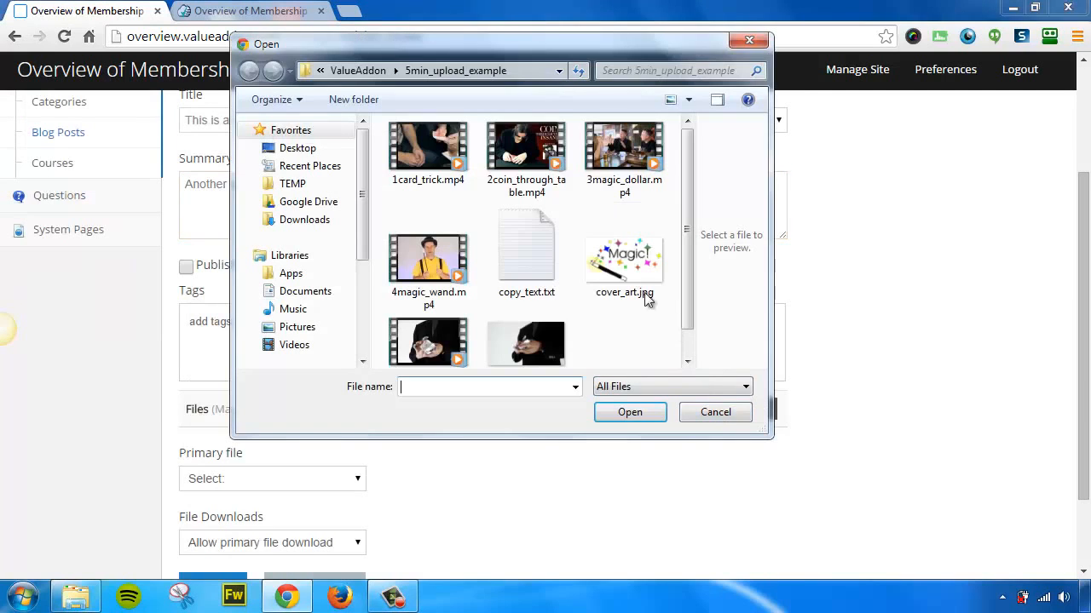
{"action": "left_click", "coordinate": [554, 175]}
{"action": "left_click", "coordinate": [637, 414]}
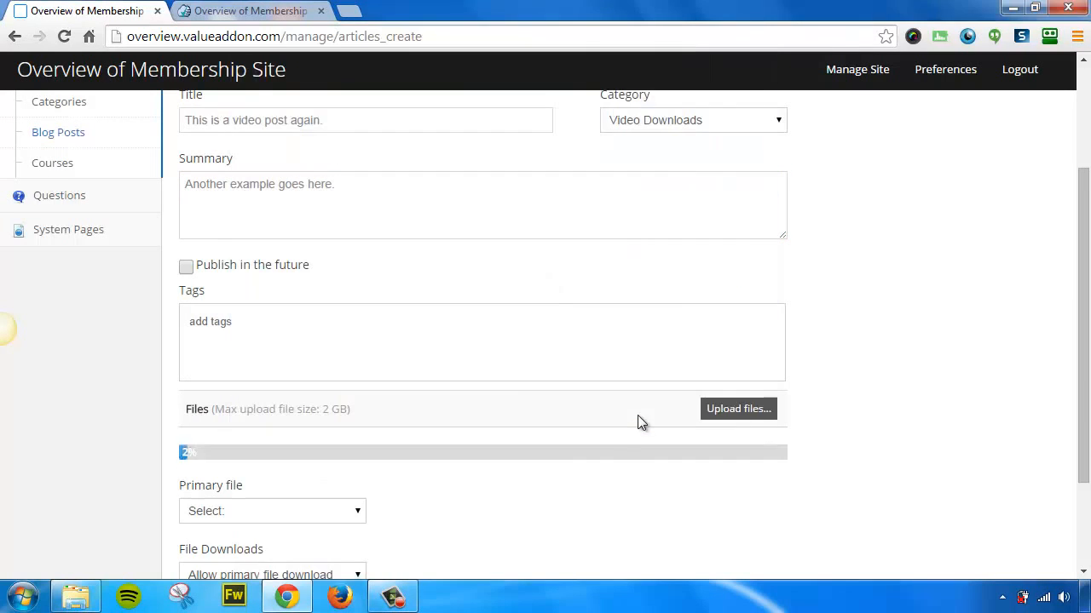
{"action": "scroll", "coordinate": [577, 475], "scroll_direction": "down", "scroll_amount": 2}
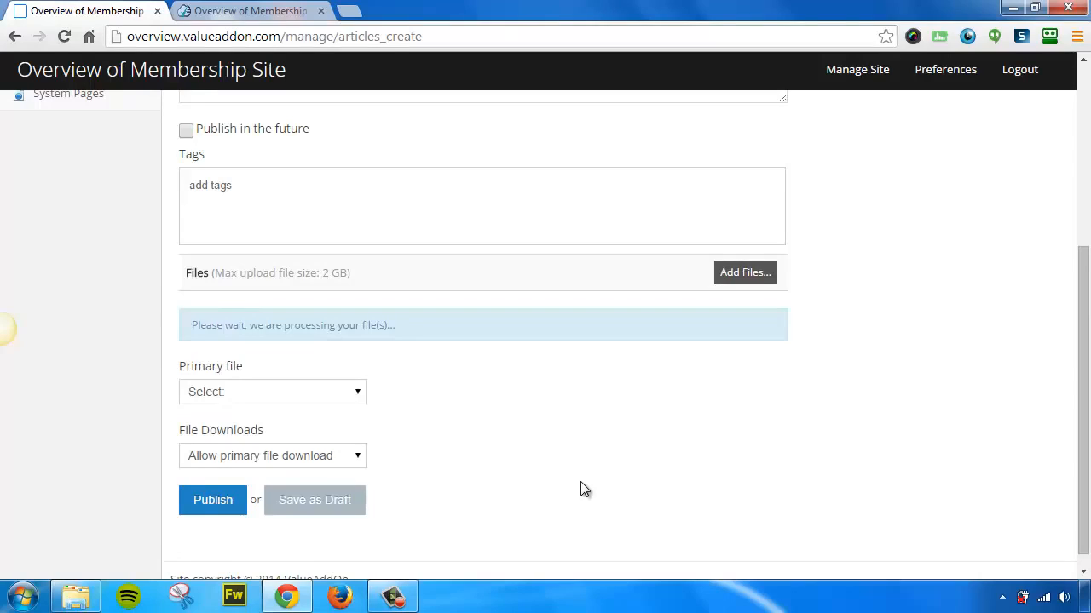
{"action": "left_click", "coordinate": [218, 537]}
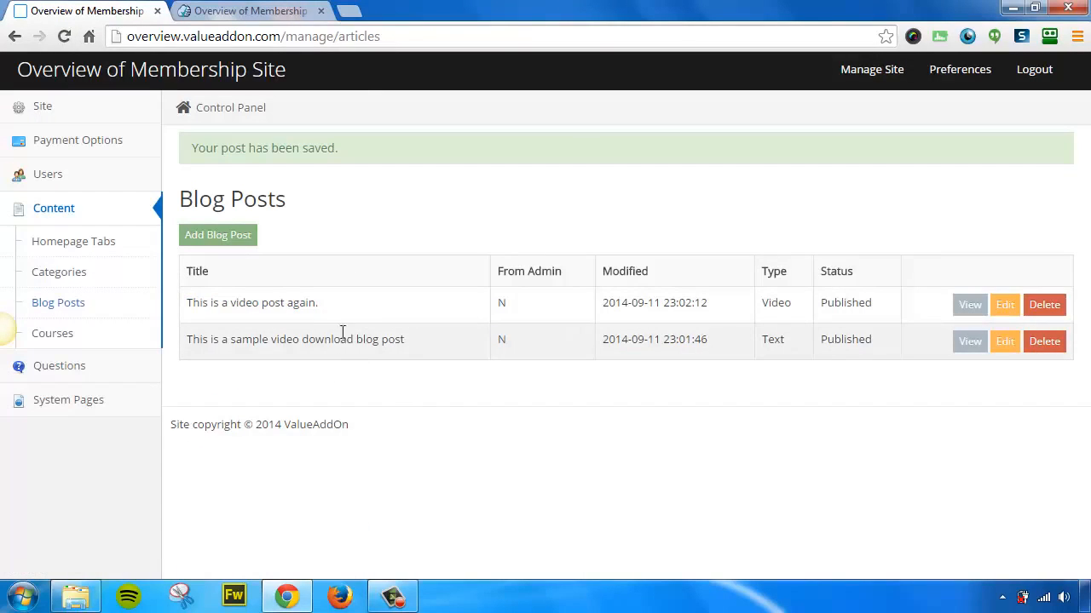
Reload the member homepage and view the sample video download post through the Video Downloads category in its content list
{"action": "left_click", "coordinate": [244, 14]}
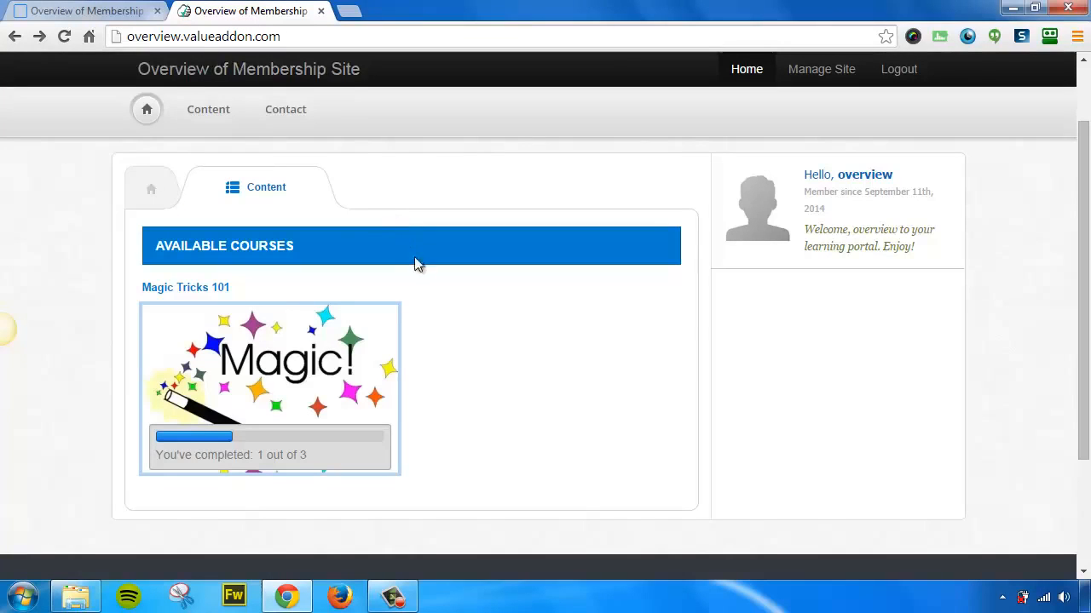
{"action": "left_click", "coordinate": [65, 37]}
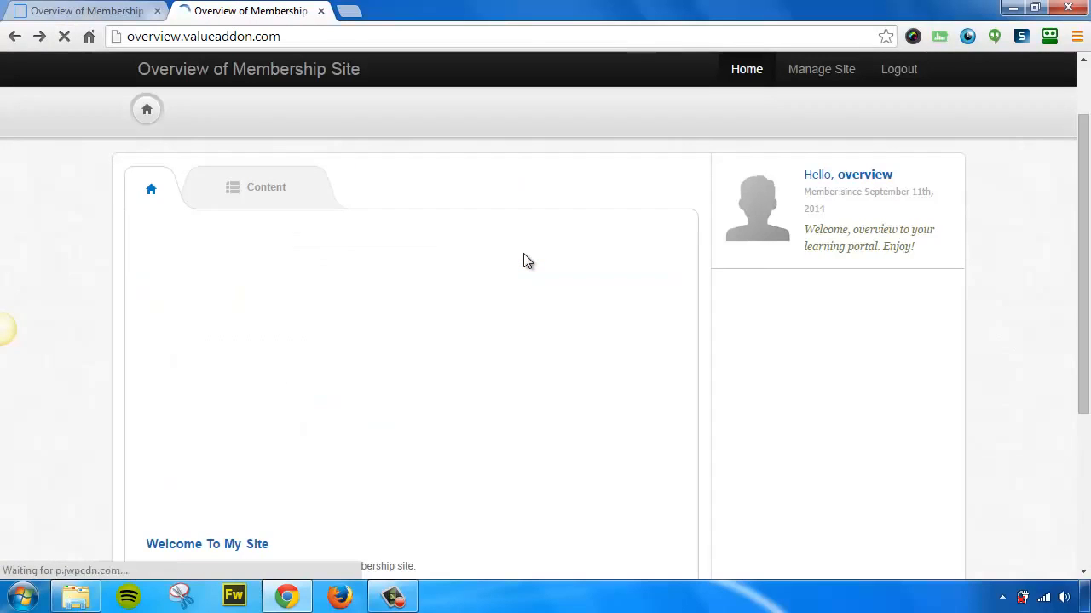
{"action": "left_click", "coordinate": [284, 193]}
{"action": "scroll", "coordinate": [512, 303], "scroll_direction": "down", "scroll_amount": 3}
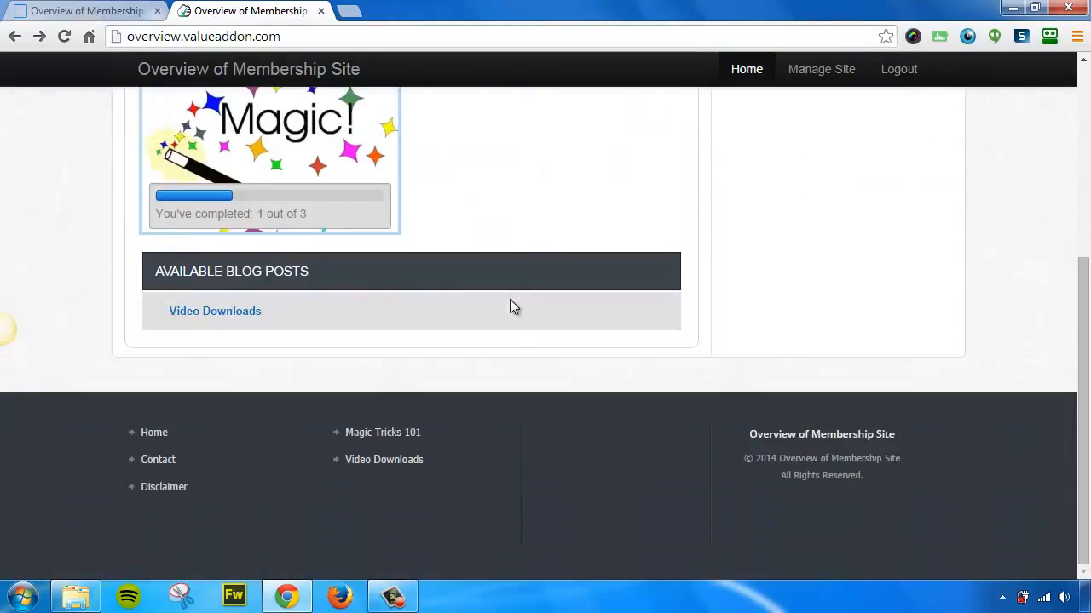
{"action": "left_click", "coordinate": [212, 313]}
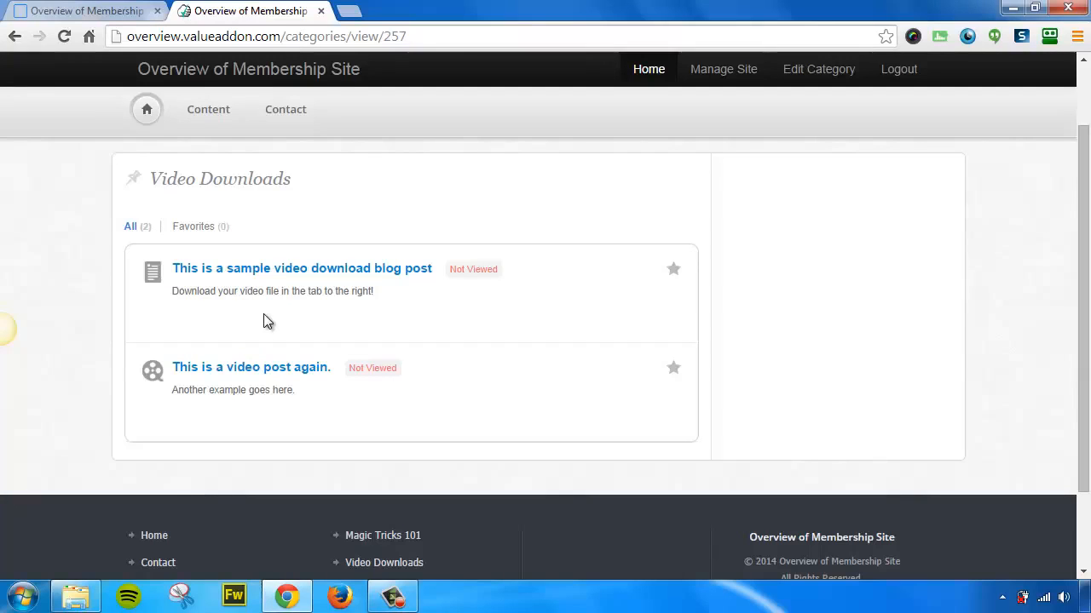
{"action": "left_click", "coordinate": [283, 271]}
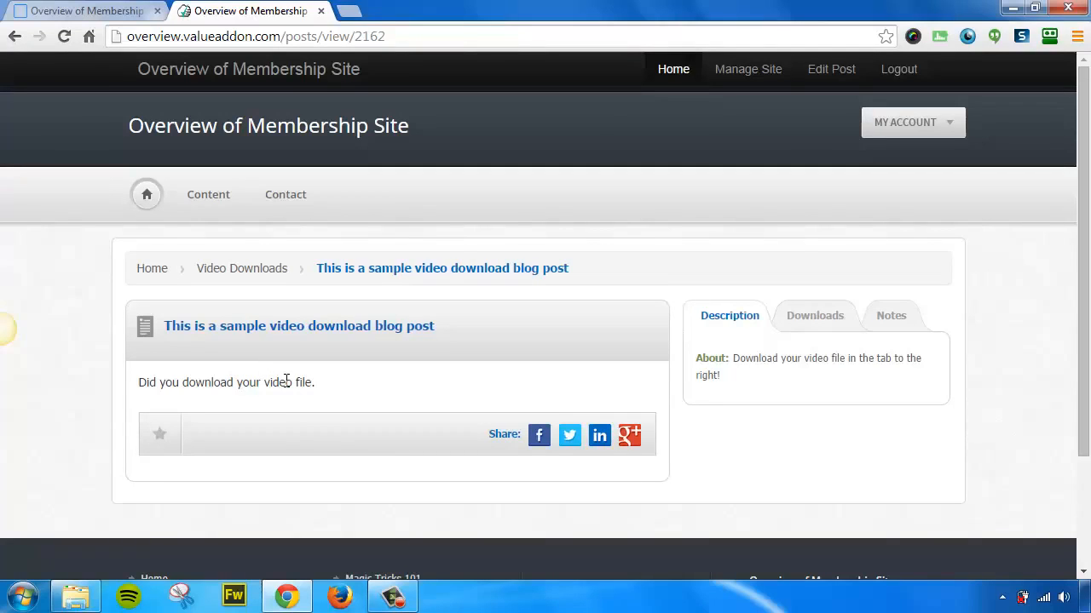
Check the Magic Tricks 101 and Video Downloads pages from the member site's navigation, and review the homepage's courses and blog posts
{"action": "left_click", "coordinate": [210, 197]}
{"action": "mouse_move", "coordinate": [219, 209]}
{"action": "left_click", "coordinate": [224, 241]}
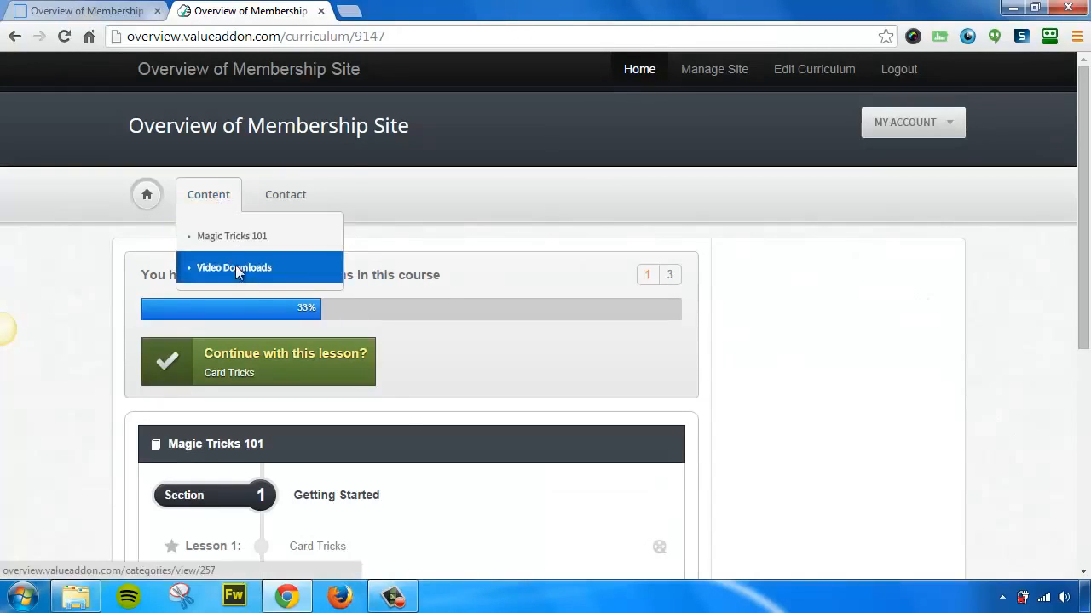
{"action": "left_click", "coordinate": [235, 266]}
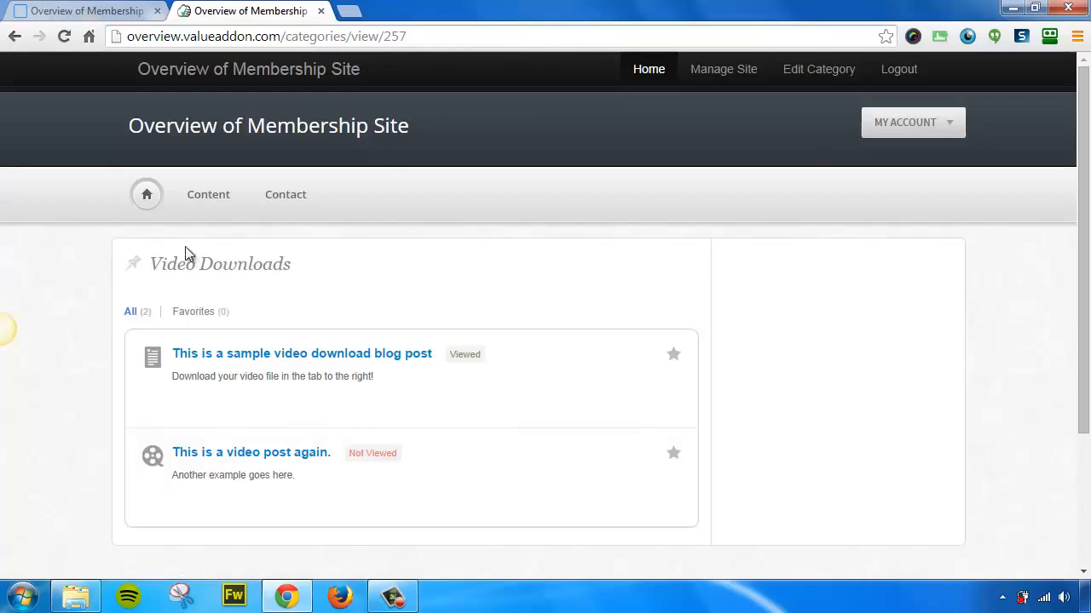
{"action": "left_click", "coordinate": [150, 196]}
{"action": "left_click", "coordinate": [263, 277]}
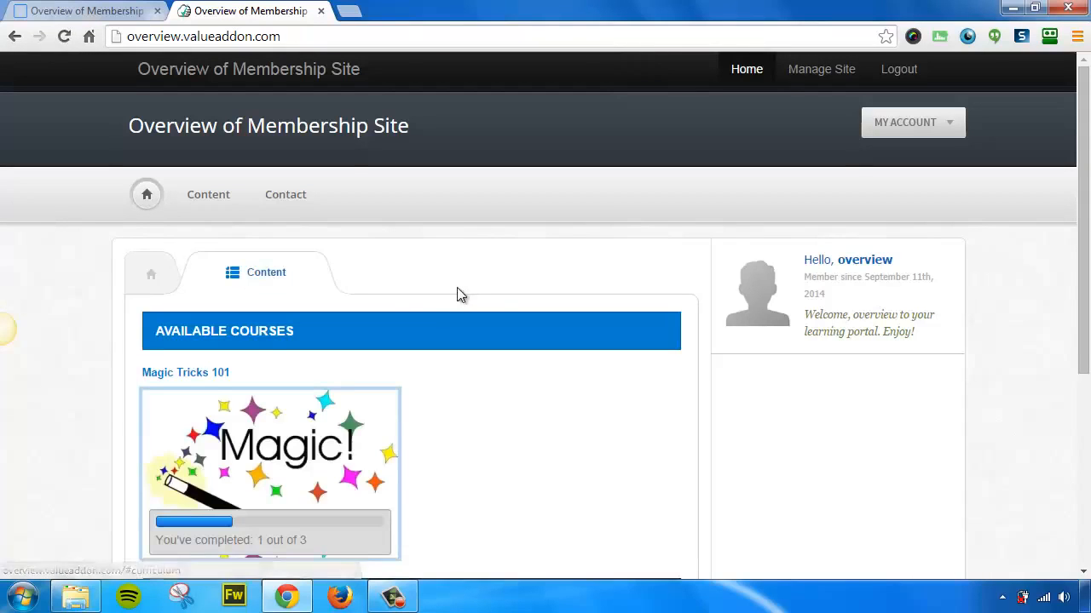
{"action": "scroll", "coordinate": [497, 303], "scroll_direction": "down", "scroll_amount": 2}
{"action": "scroll", "coordinate": [593, 489], "scroll_direction": "up", "scroll_amount": 1}
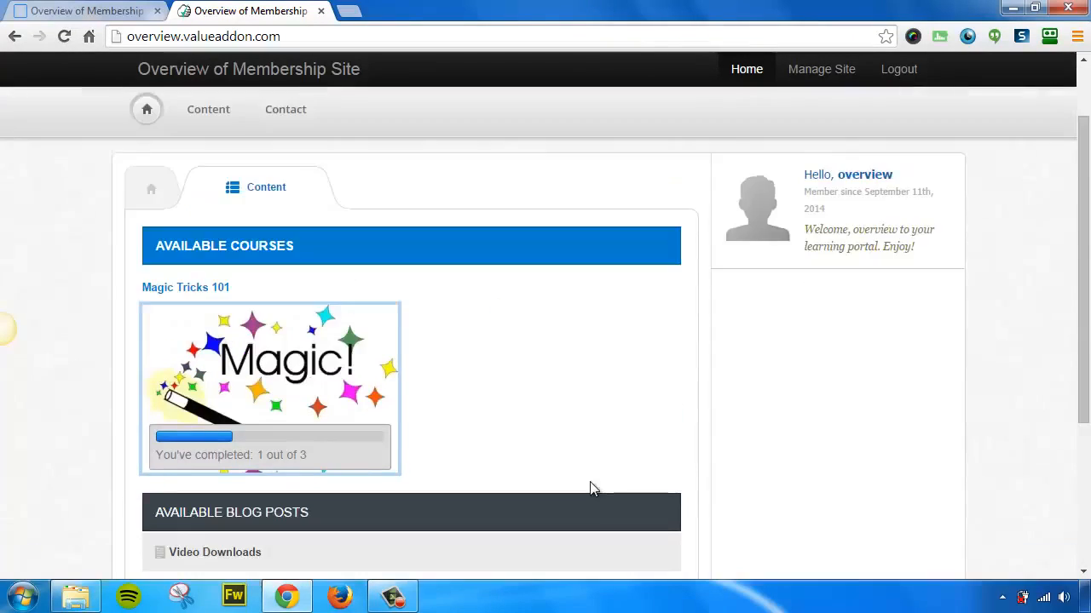